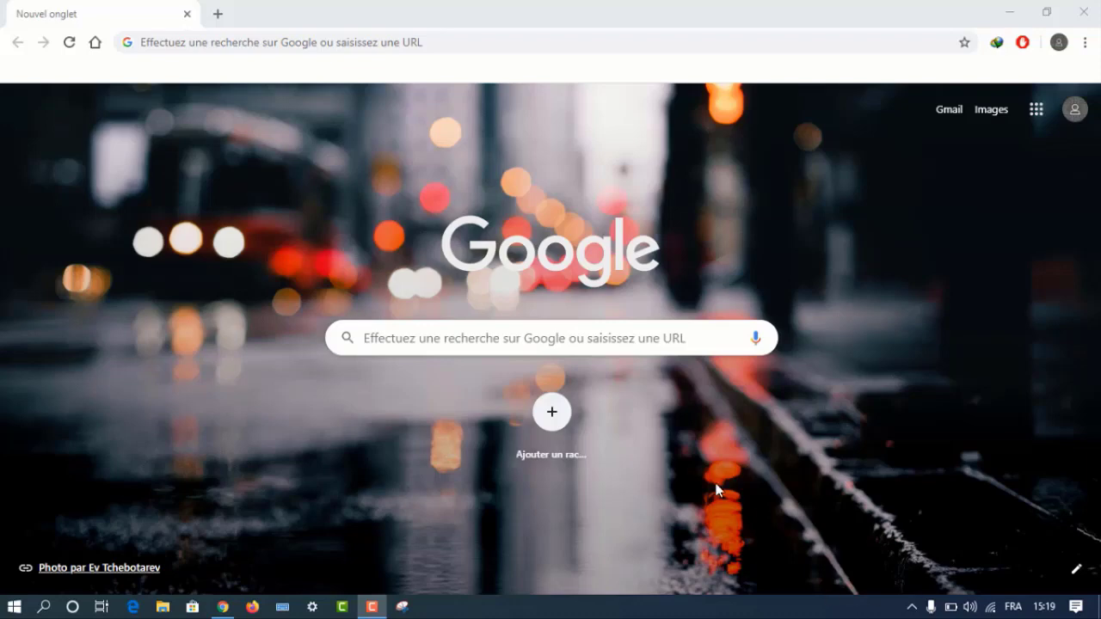
# Search Google for "libre office" and open the download page of the French LibreOffice community site
pyautogui.click(551, 343)
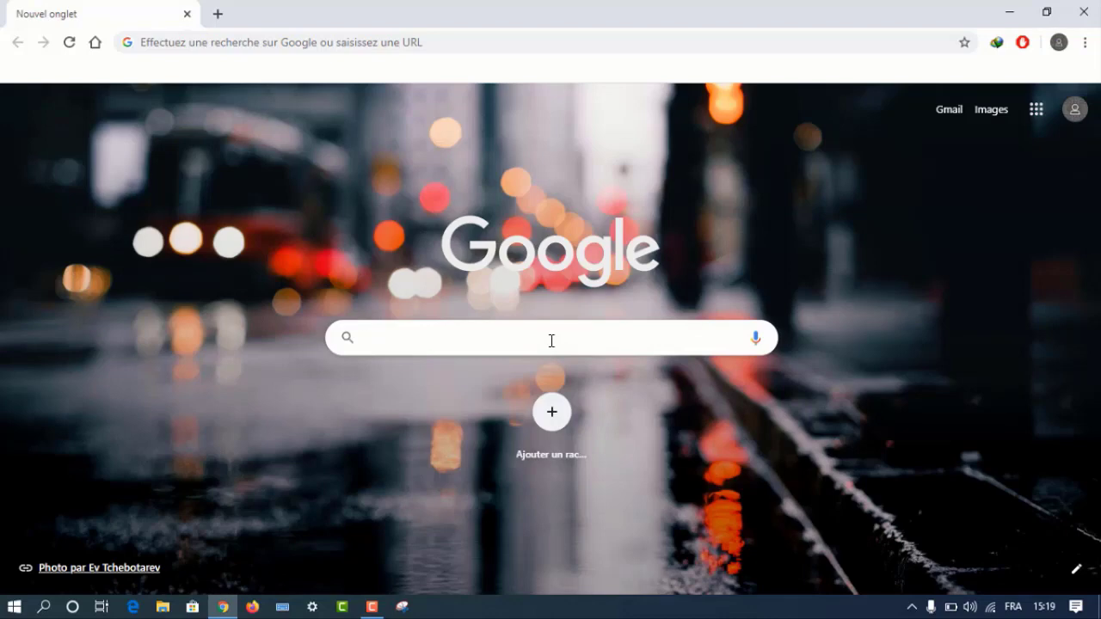
pyautogui.write('libre')
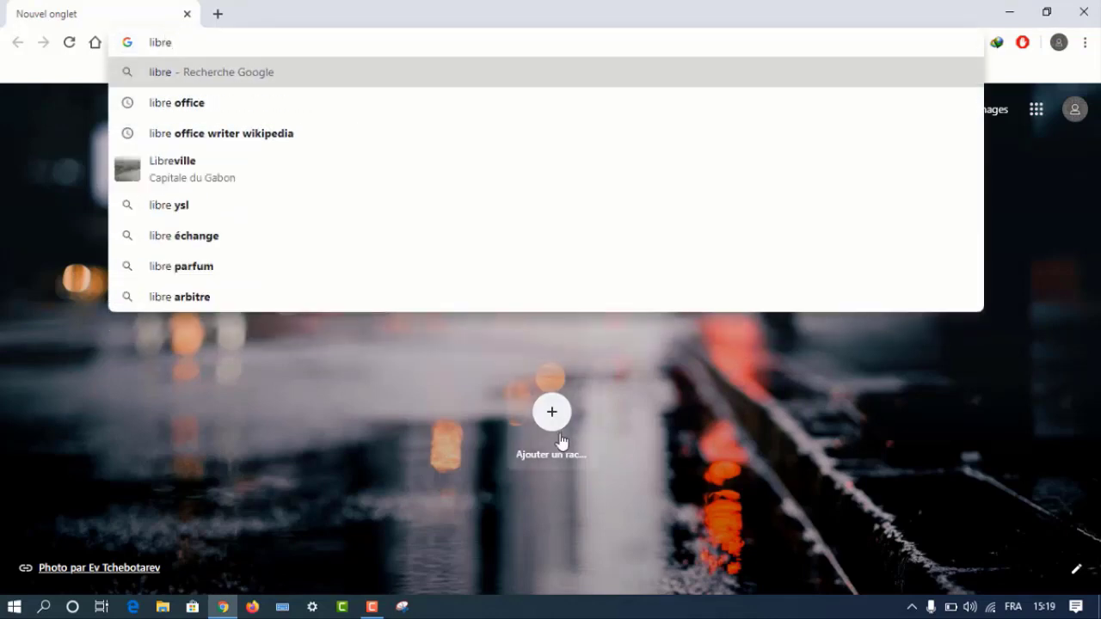
pyautogui.click(446, 103)
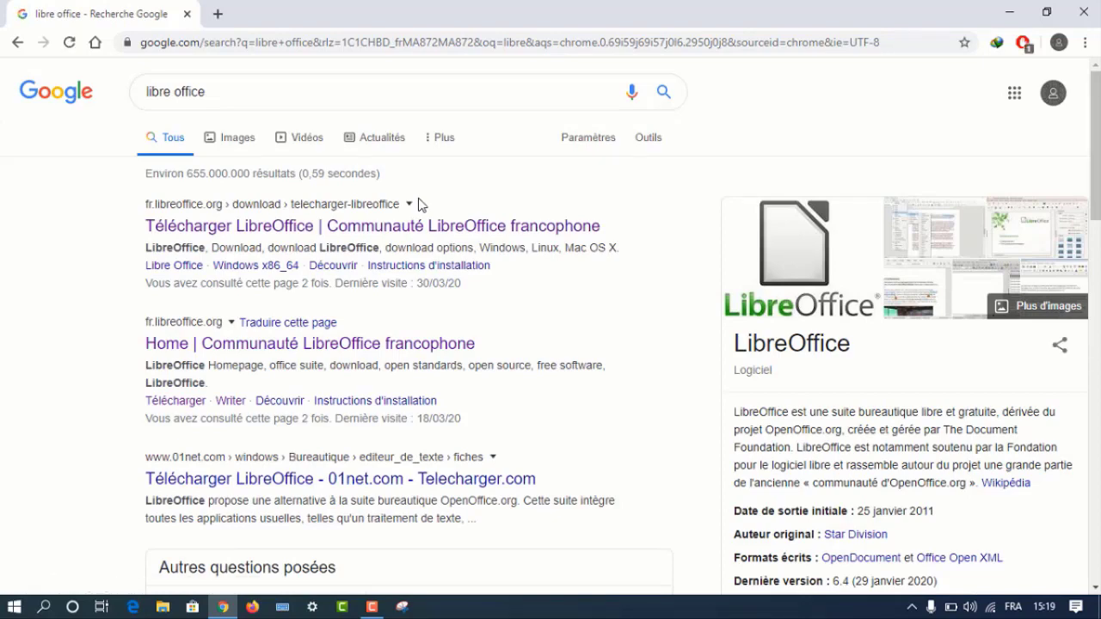
pyautogui.click(360, 344)
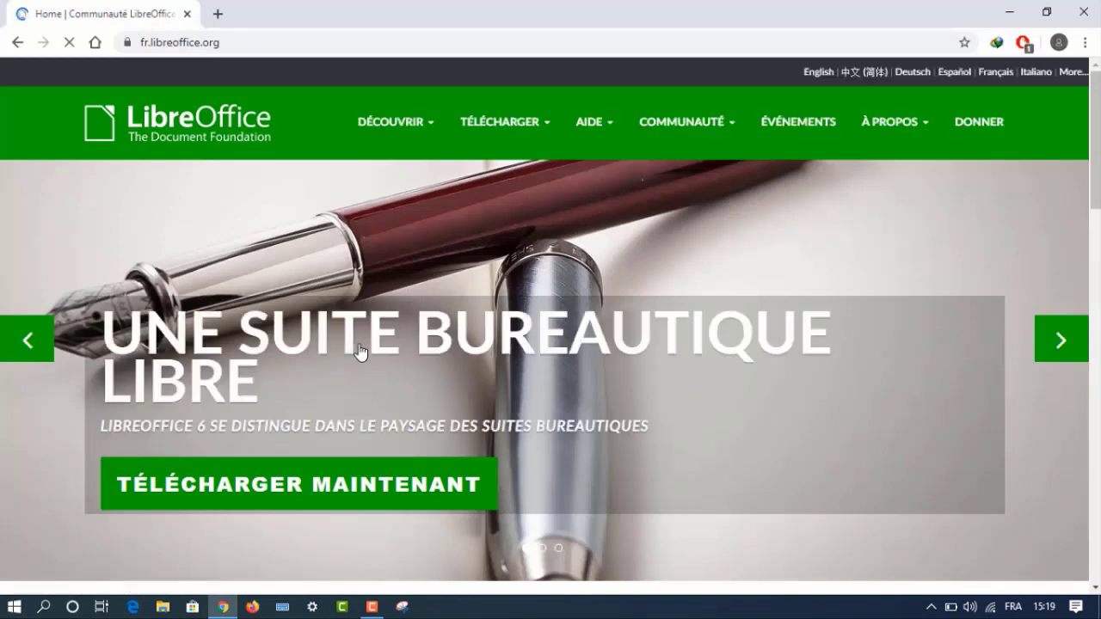
pyautogui.click(362, 496)
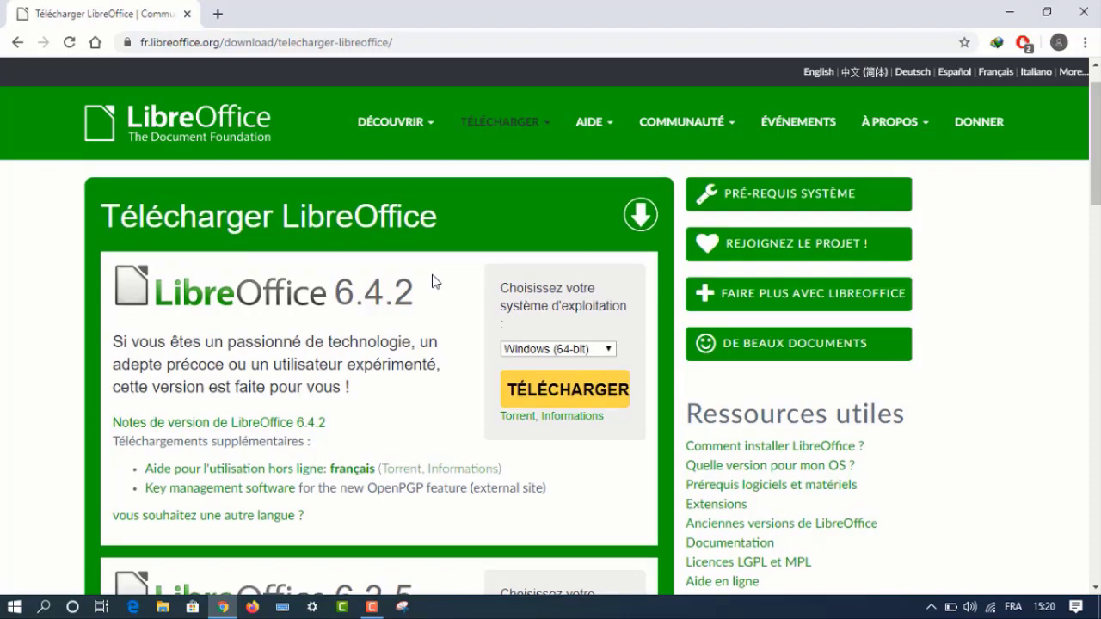
# Download LibreOffice 6.4.2 for Windows (64-bit) into the Programs download folder as LibreOffice_6.4.2_Win_x64.msi
pyautogui.scroll(-2, 434, 281)
pyautogui.scroll(2, 434, 281)
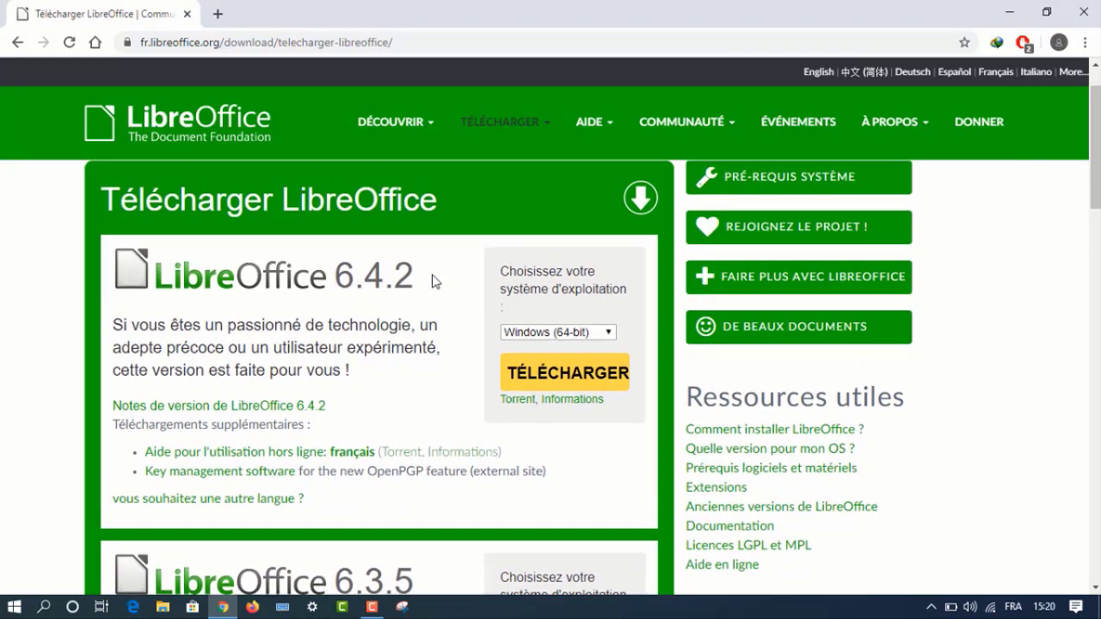
pyautogui.scroll(1, 434, 281)
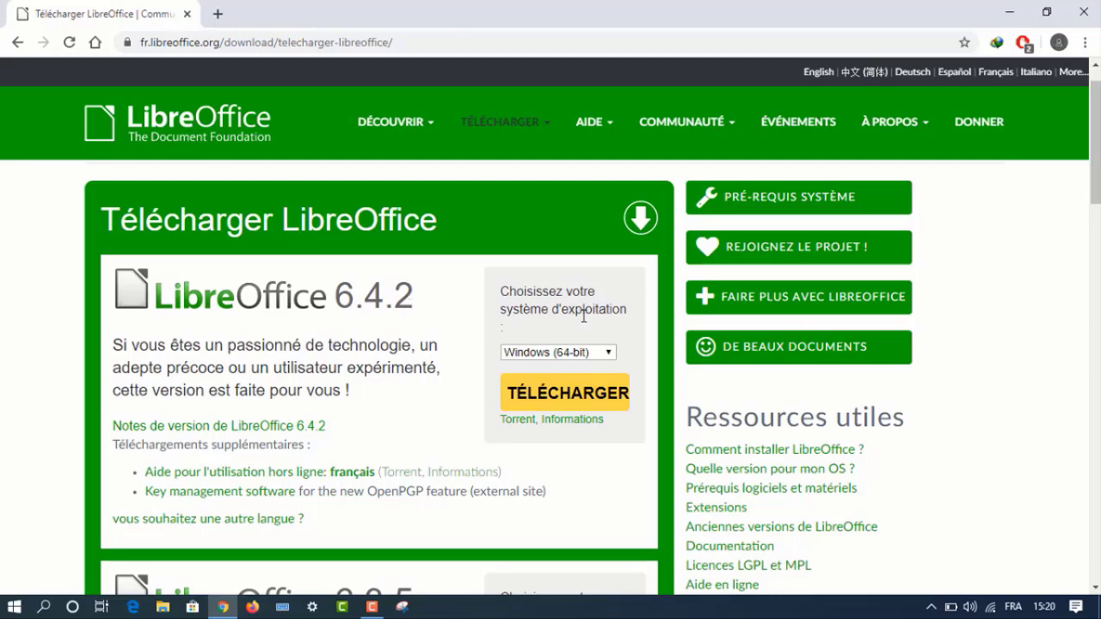
pyautogui.click(610, 354)
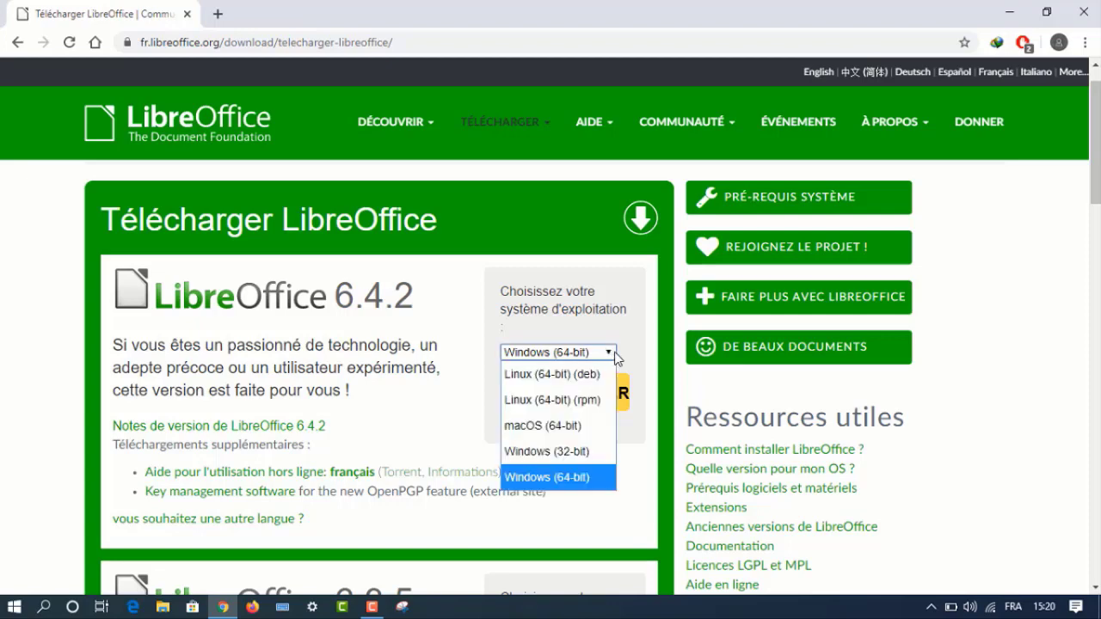
pyautogui.click(593, 486)
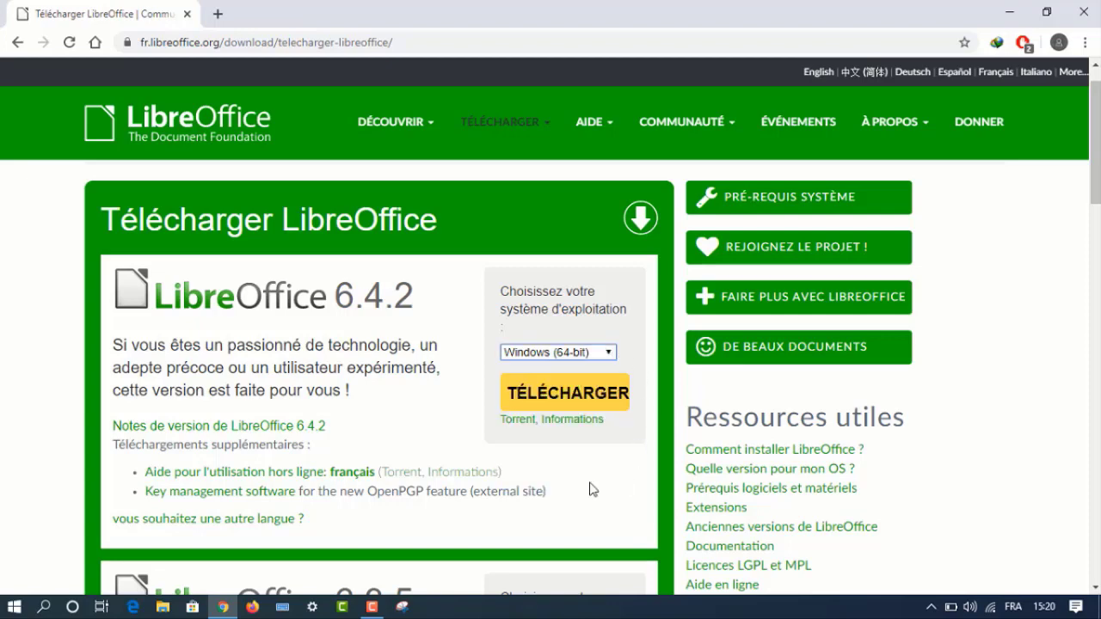
pyautogui.click(587, 398)
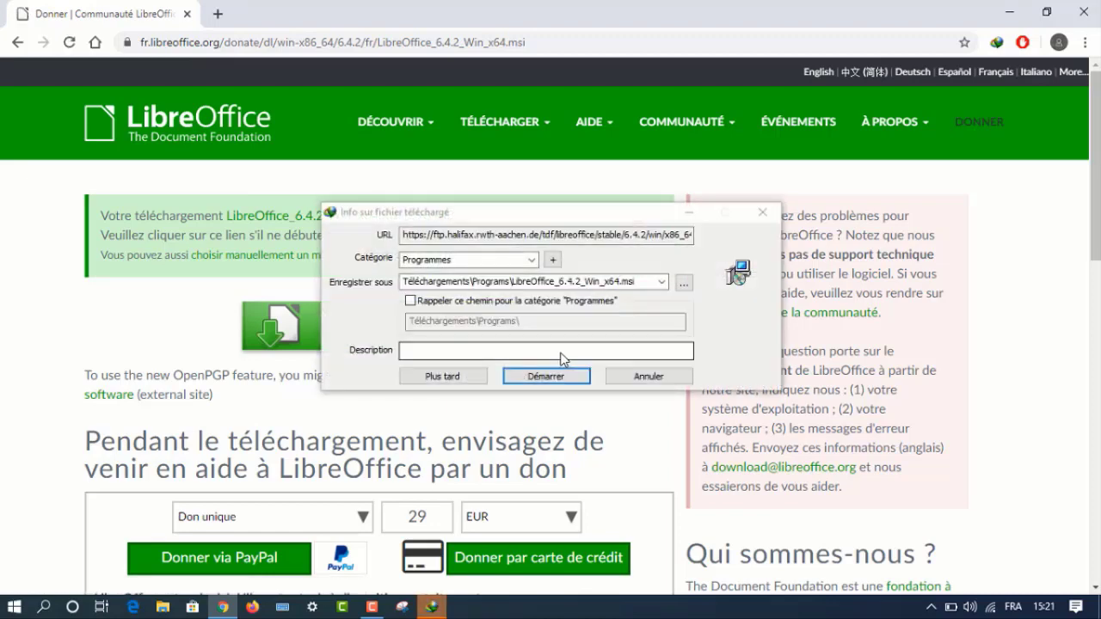
pyautogui.click(561, 375)
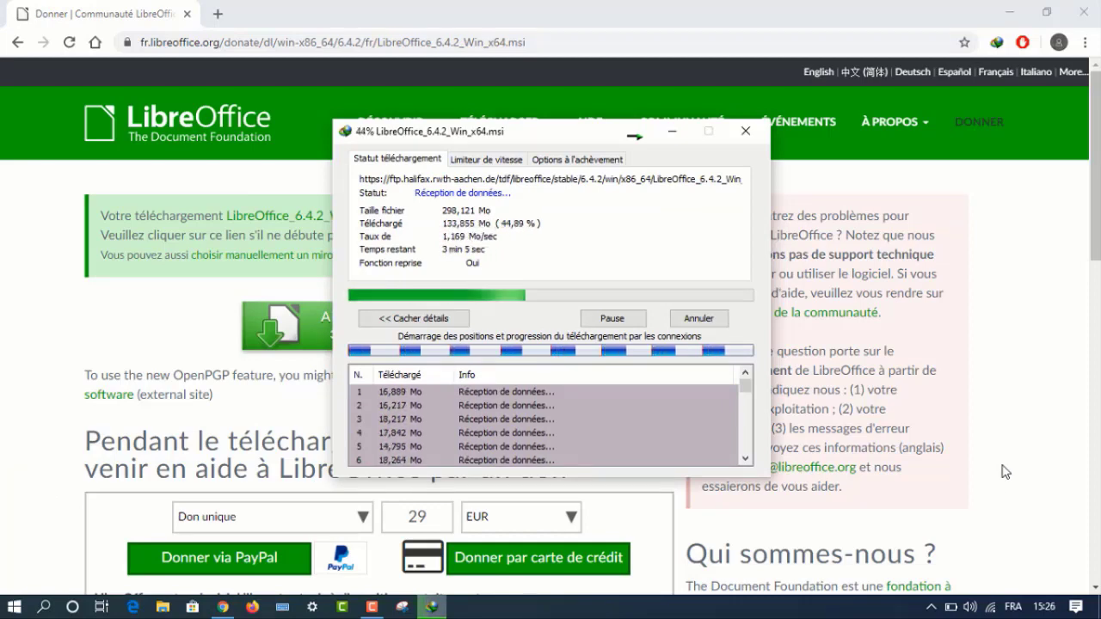
# Close the browser and place the downloaded LibreOffice_6.4.2_Win_x64.msi installer on the desktop
pyautogui.click(1082, 12)
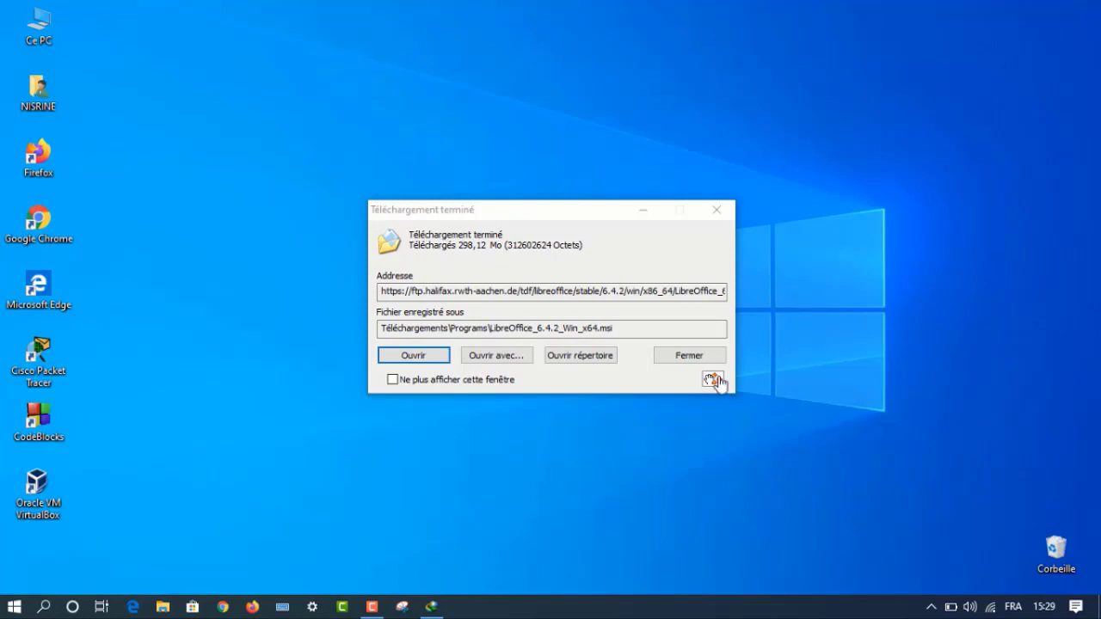
pyautogui.click(731, 361)
pyautogui.moveTo(713, 378); pyautogui.dragTo(565, 259)
pyautogui.click(716, 209)
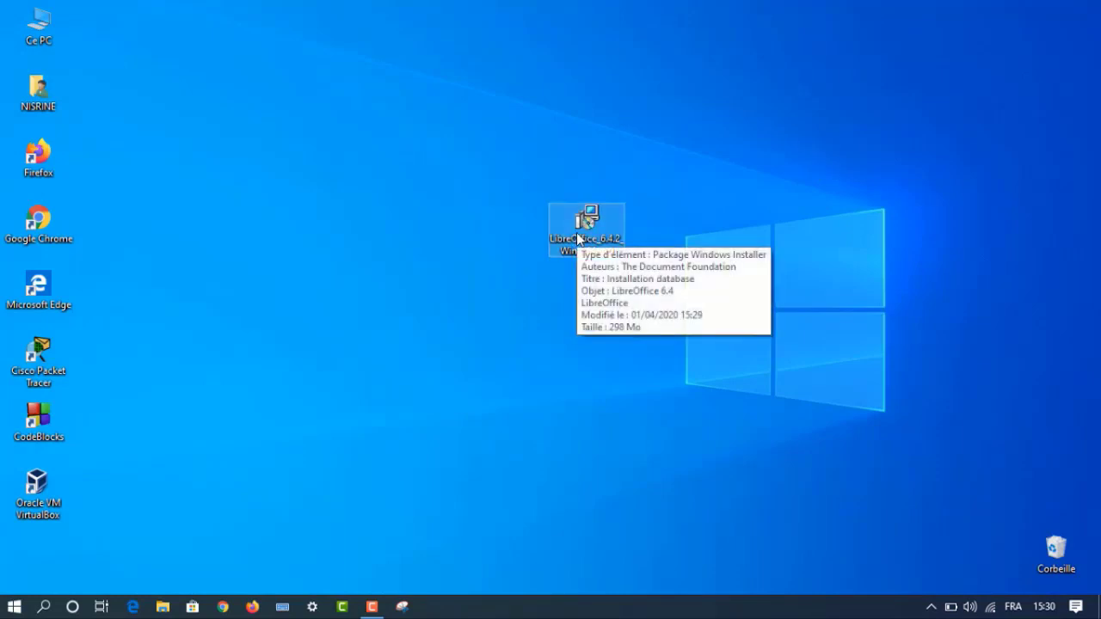
# Install LibreOffice 6.4.2.2 with the Normale installation type and a desktop shortcut, without loading it at system startup
pyautogui.doubleClick(578, 238)
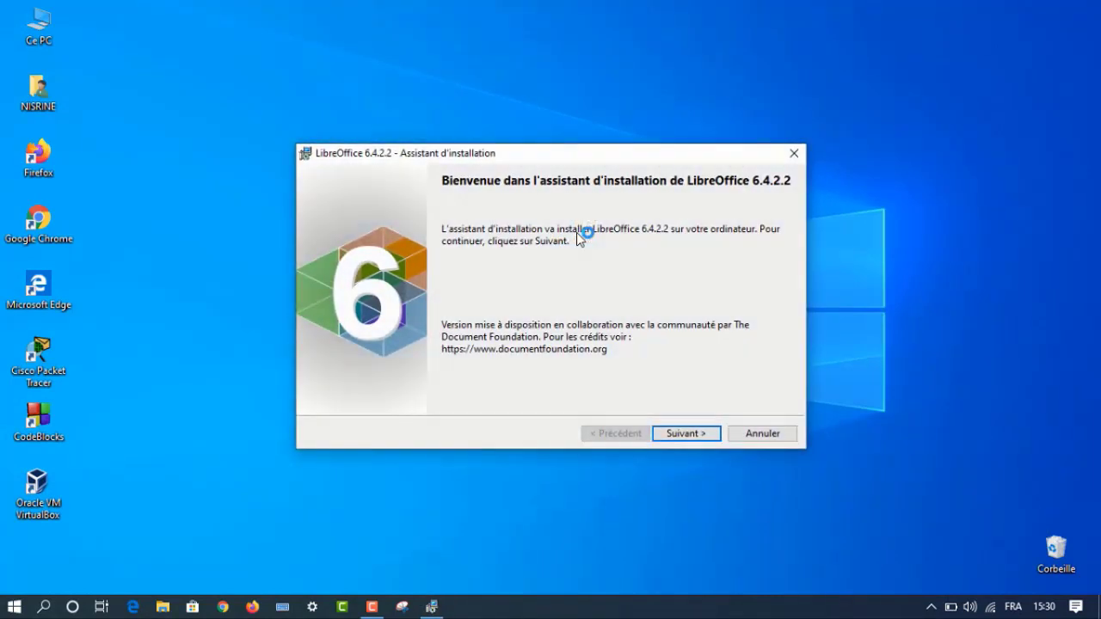
pyautogui.click(705, 441)
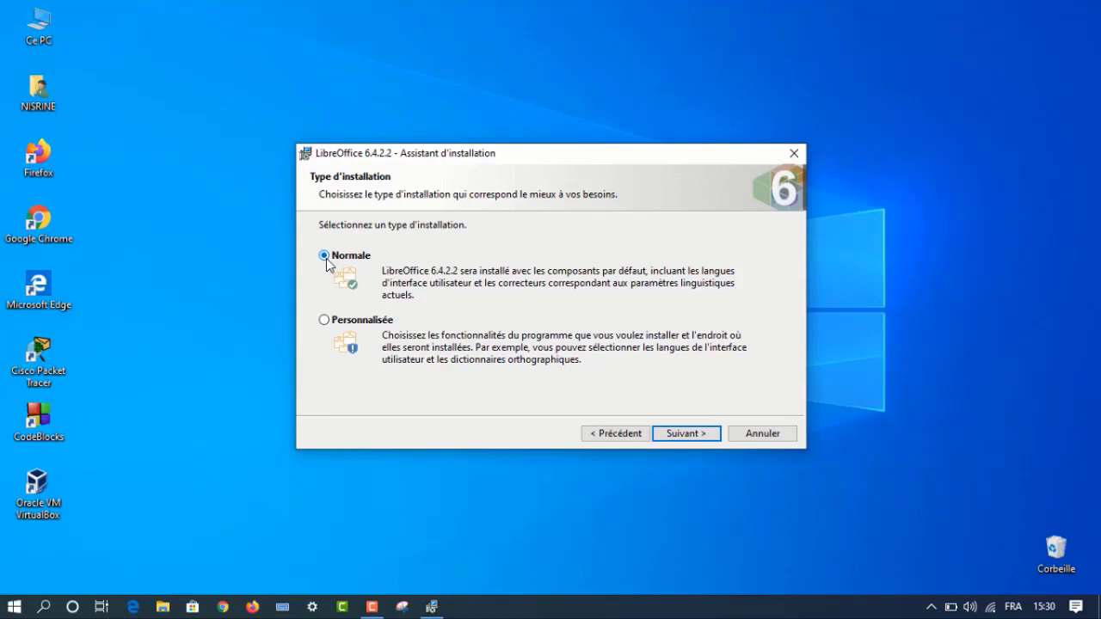
pyautogui.click(689, 434)
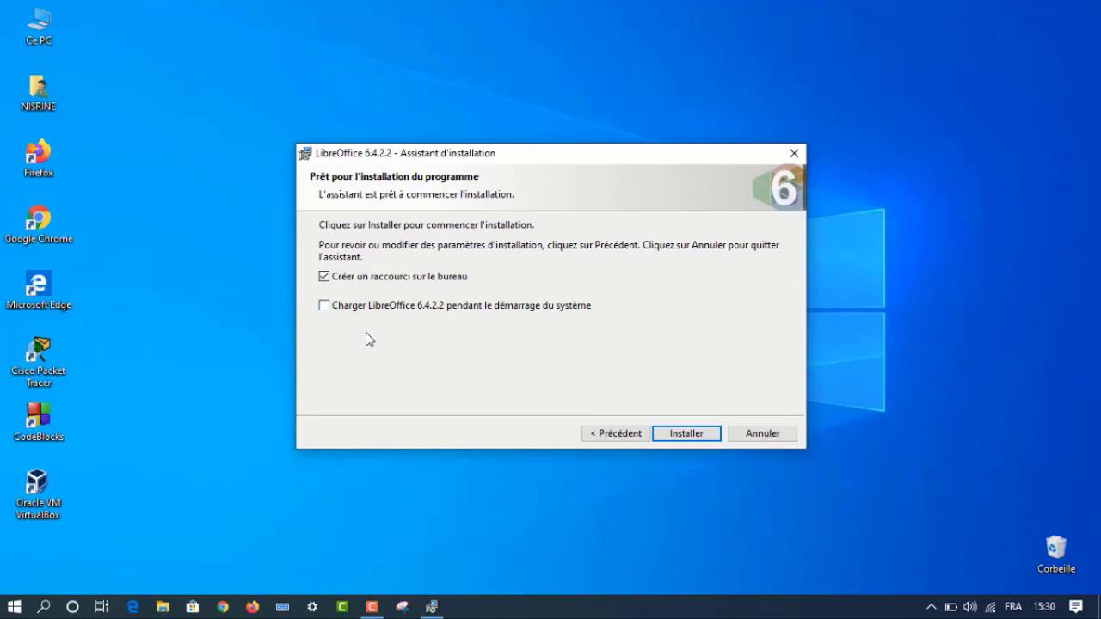
pyautogui.click(686, 433)
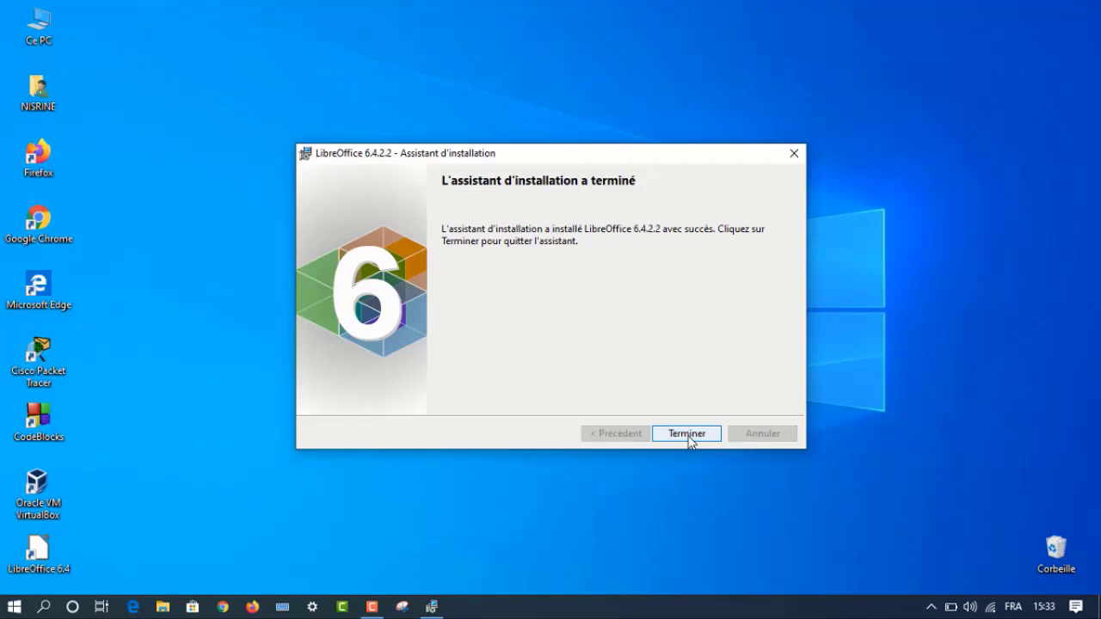
pyautogui.click(687, 434)
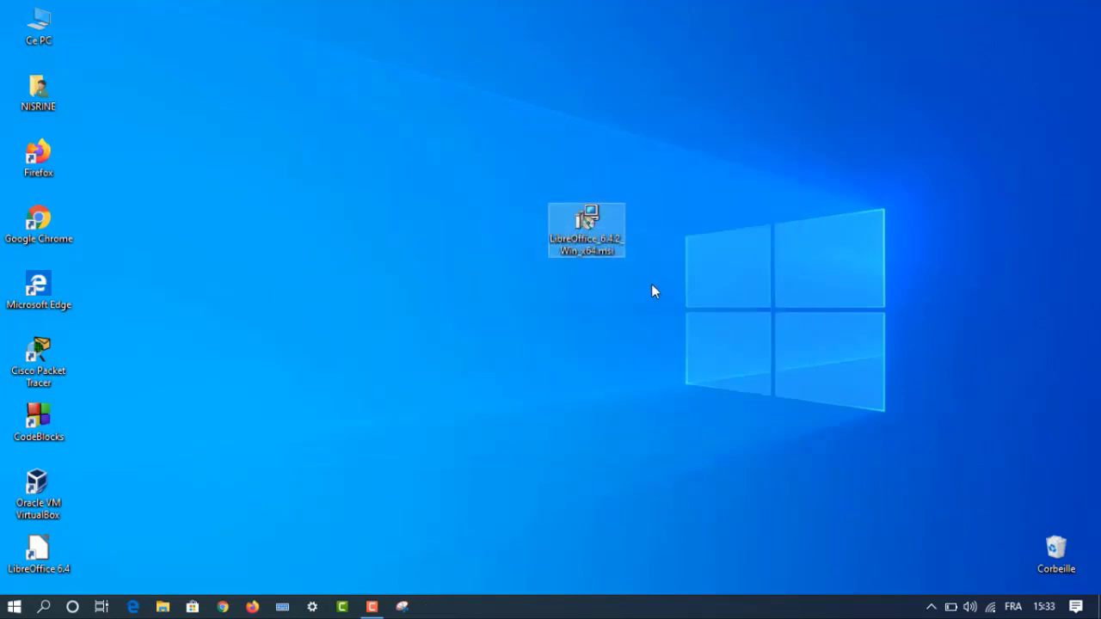
# Move the LibreOffice 6.4 shortcut to an empty desktop area, launch it and create a new Writer document
pyautogui.moveTo(38, 550); pyautogui.dragTo(400, 200)
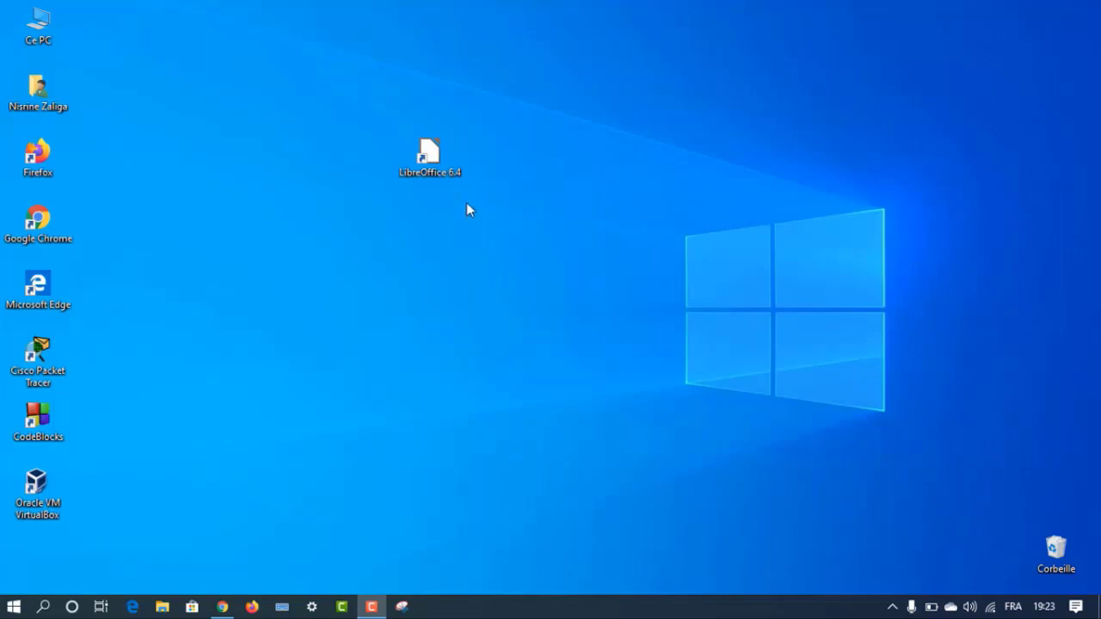
pyautogui.click(434, 172)
pyautogui.doubleClick(434, 168)
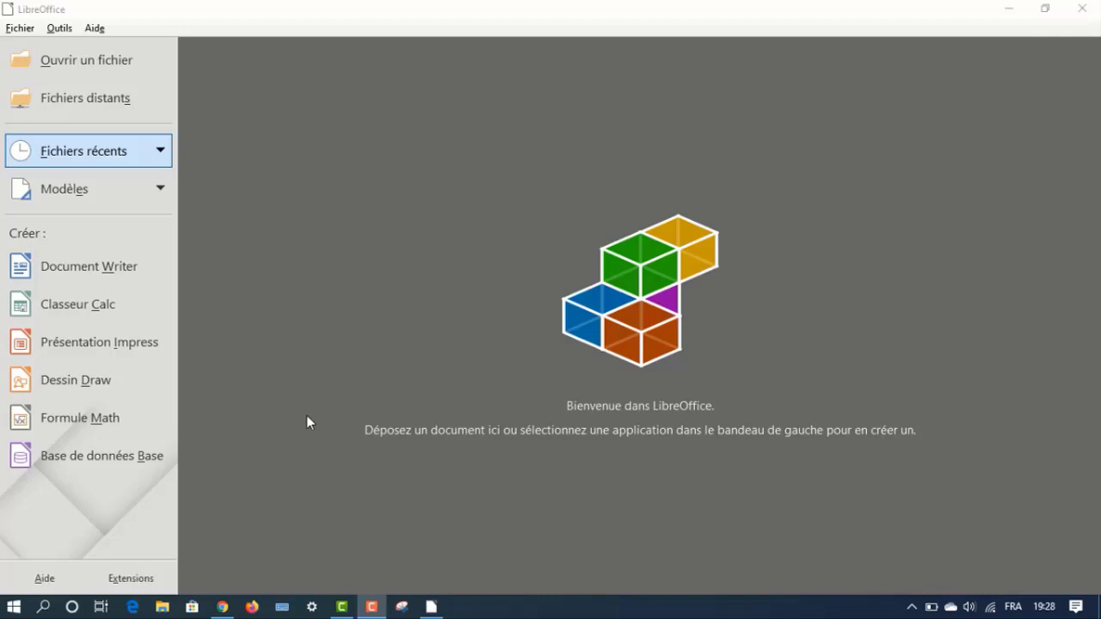
pyautogui.click(143, 284)
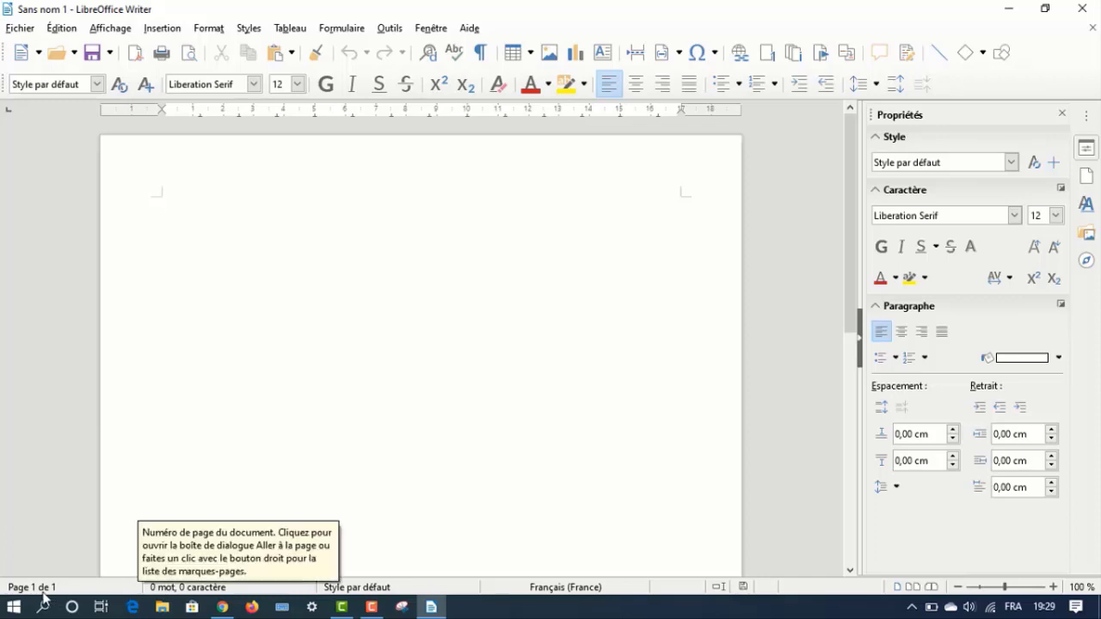
pyautogui.scroll(-1, 241, 295)
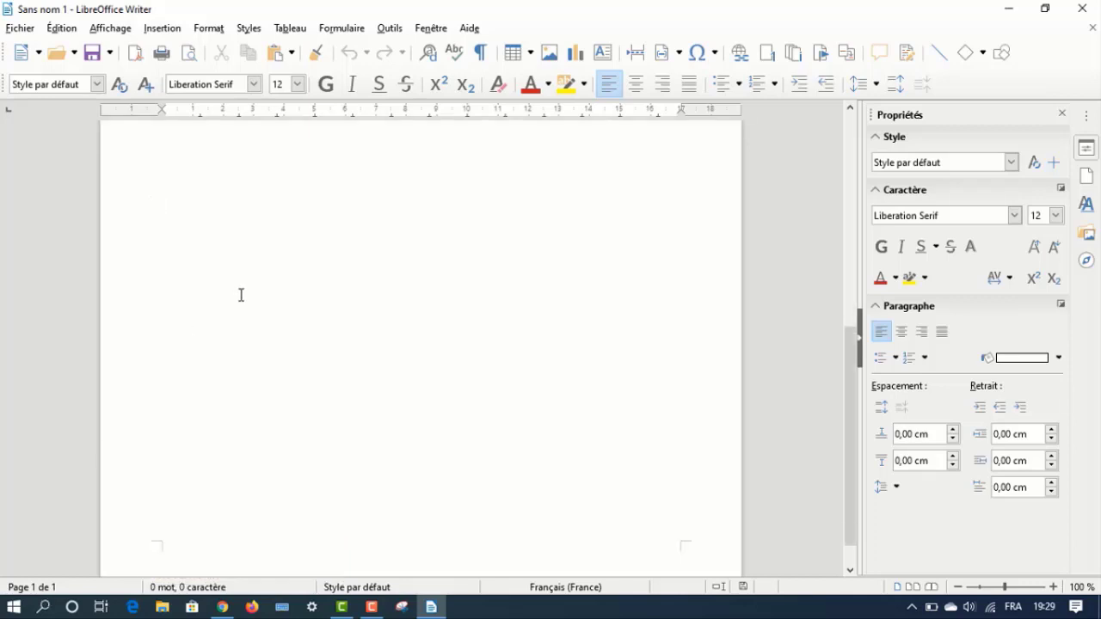
pyautogui.scroll(1, 240, 295)
pyautogui.scroll(-1, 241, 295)
pyautogui.scroll(1, 240, 295)
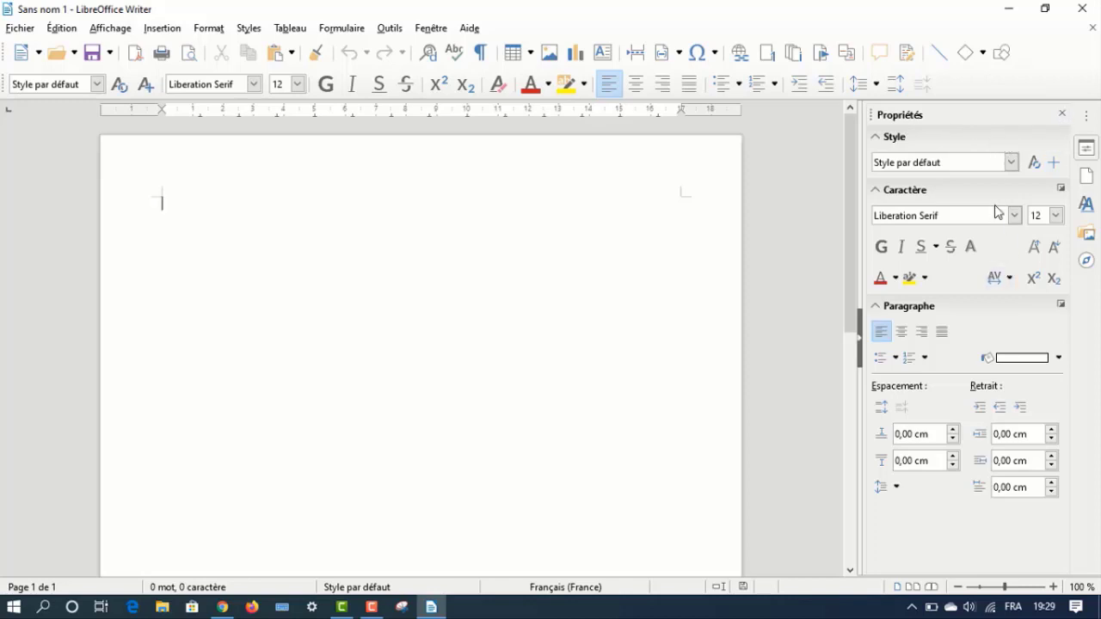
# Examine the document's text and paragraph properties, the page format settings and the list of available paragraph styles
pyautogui.click(1087, 148)
pyautogui.click(1088, 149)
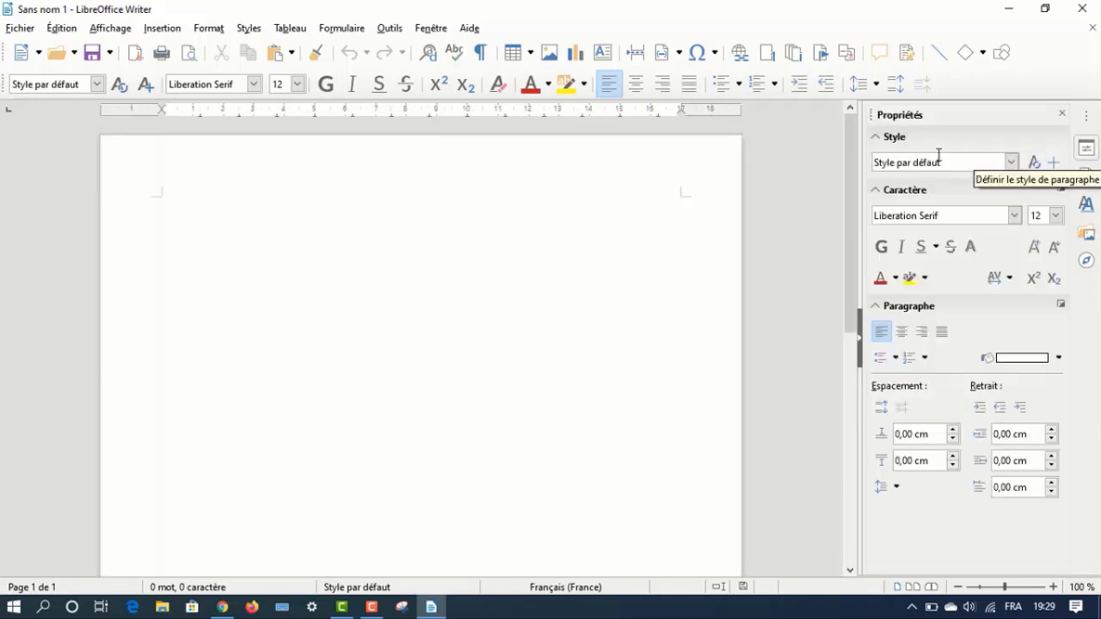
pyautogui.click(1011, 162)
pyautogui.click(1011, 162)
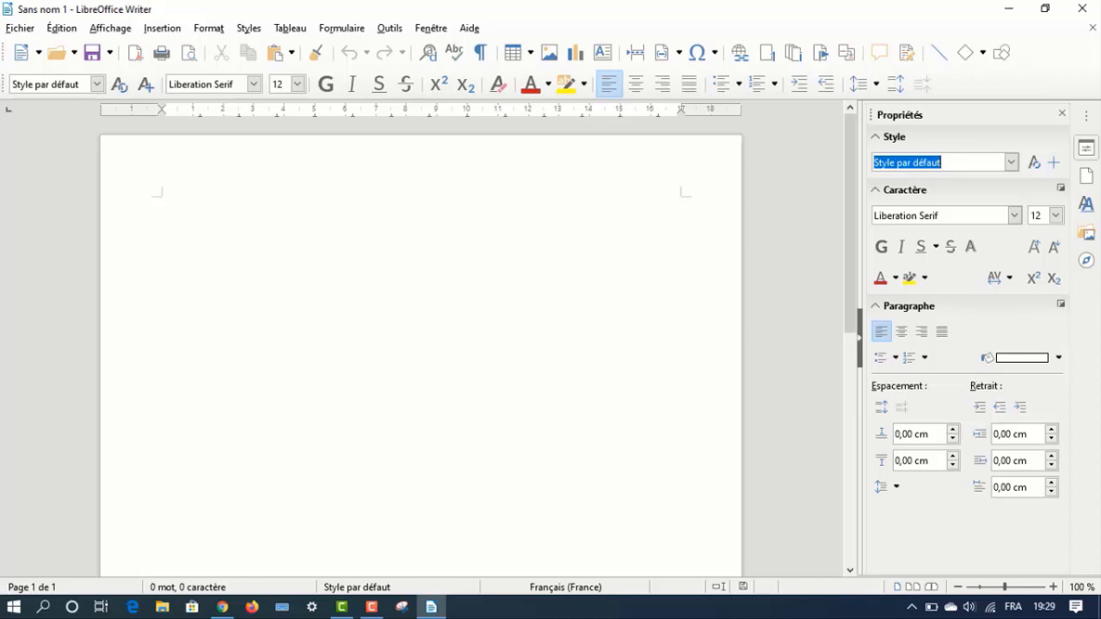
pyautogui.click(1087, 177)
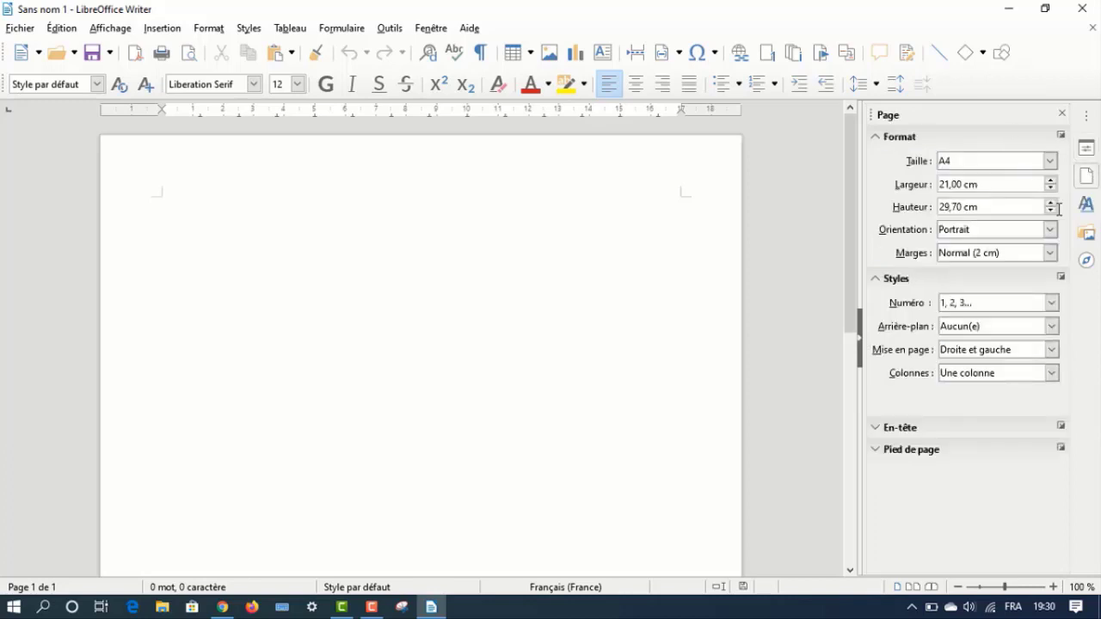
pyautogui.click(1085, 209)
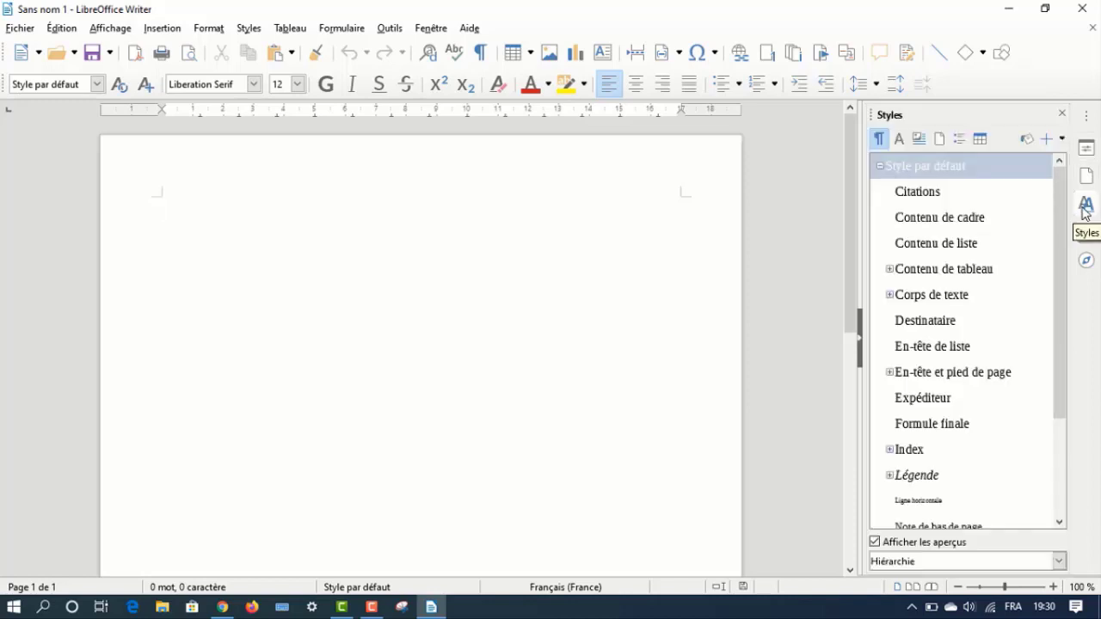
pyautogui.scroll(-3, 1056, 320)
pyautogui.scroll(3, 1059, 338)
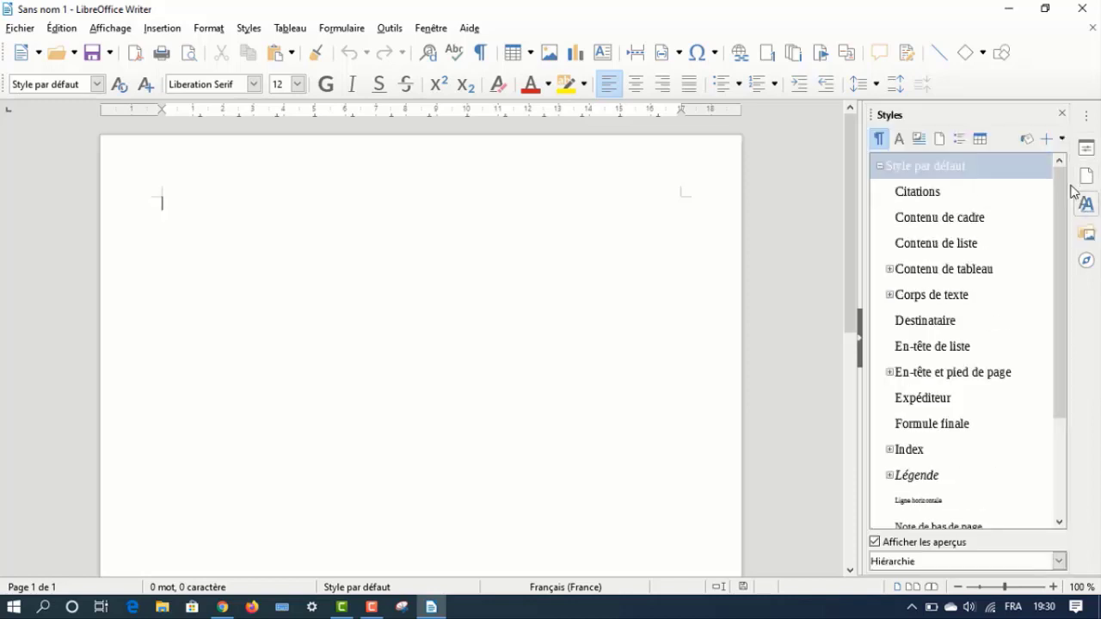
# Browse the Galerie clip art themes, including Personne, Flèches and École & université
pyautogui.click(1087, 238)
pyautogui.click(1087, 238)
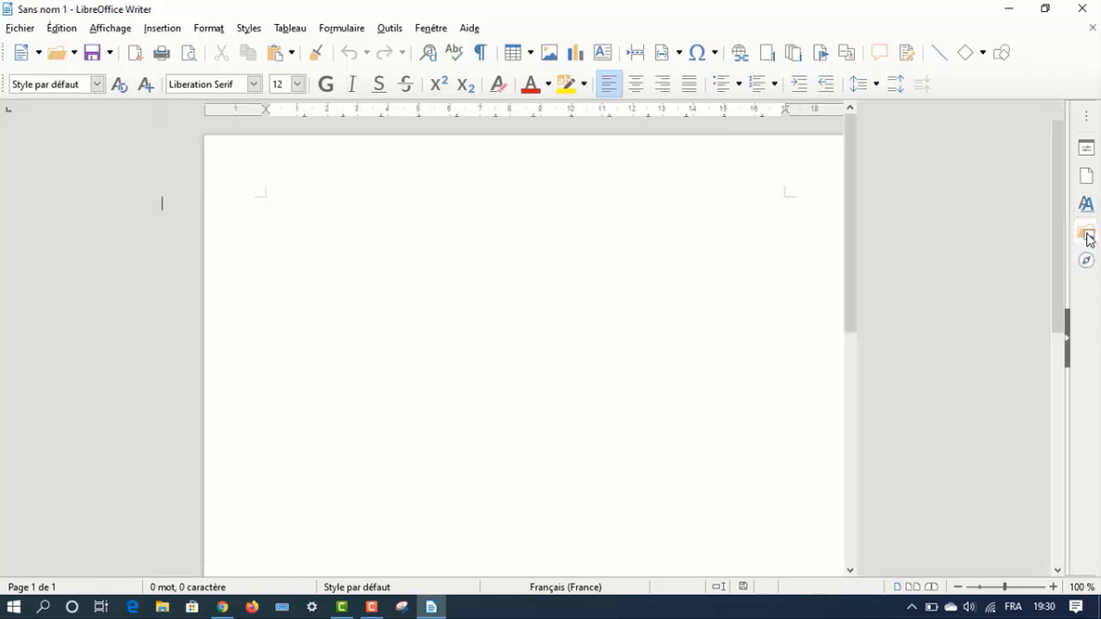
pyautogui.click(1086, 238)
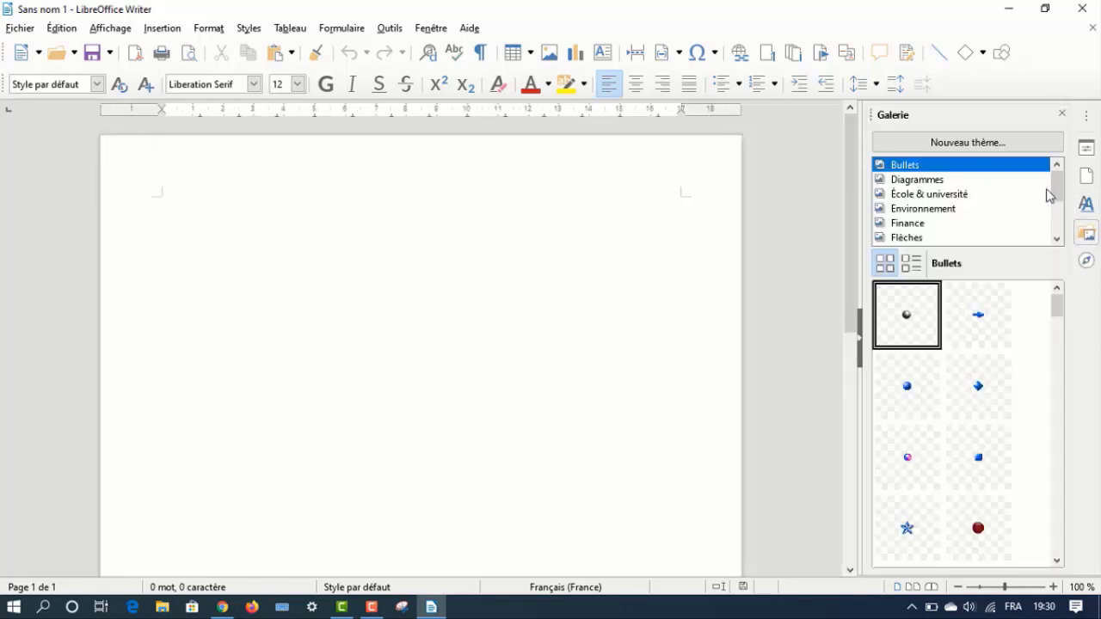
pyautogui.moveTo(1057, 196); pyautogui.dragTo(1061, 214)
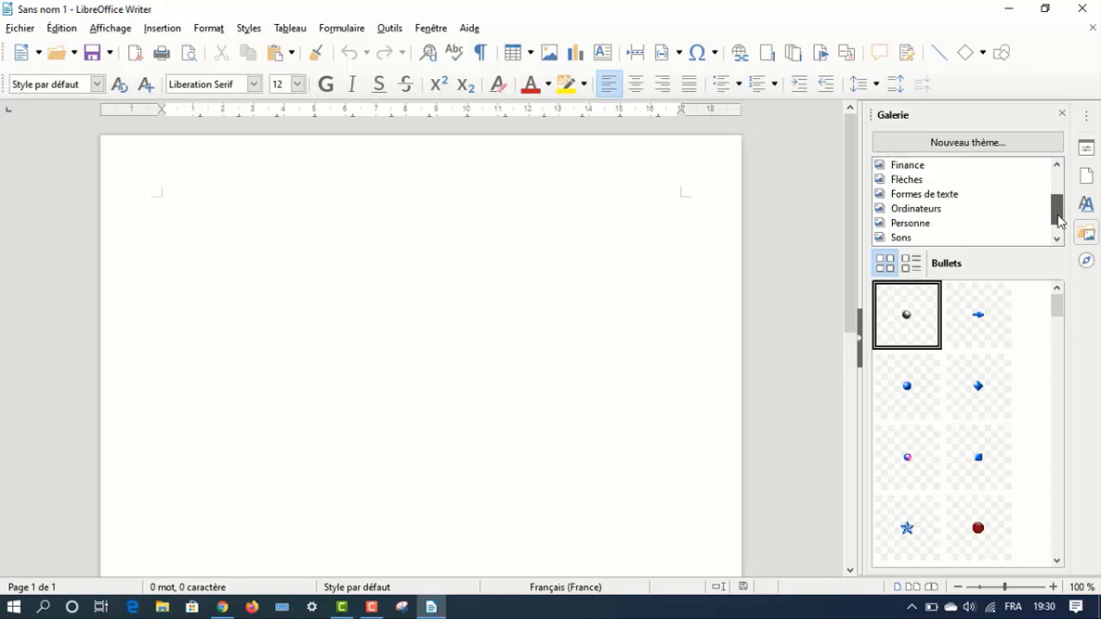
pyautogui.click(971, 182)
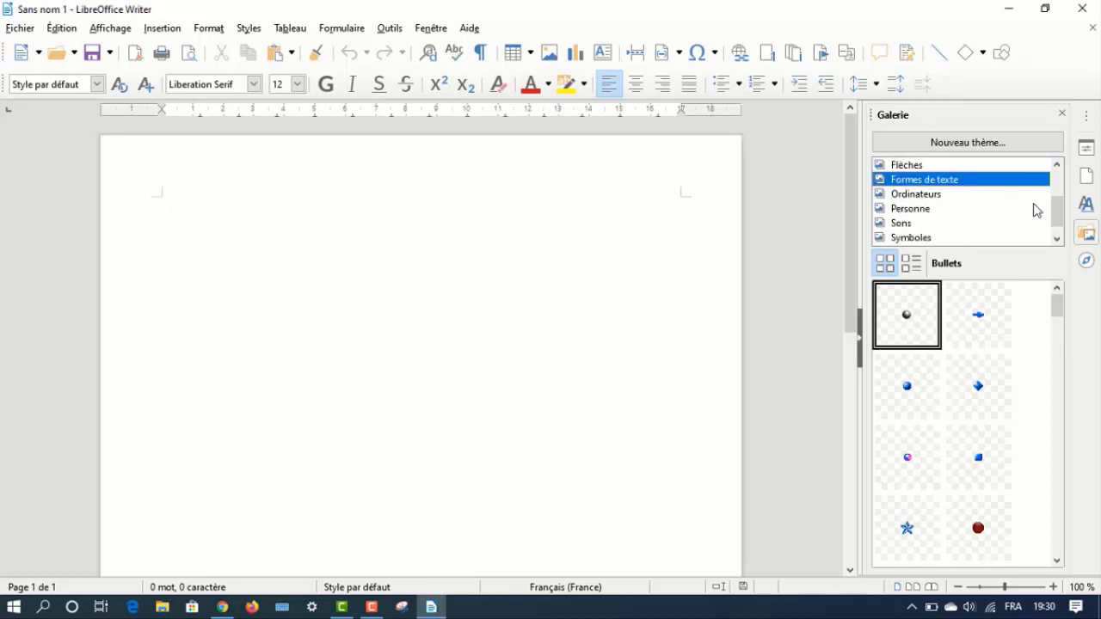
pyautogui.click(935, 195)
pyautogui.click(928, 211)
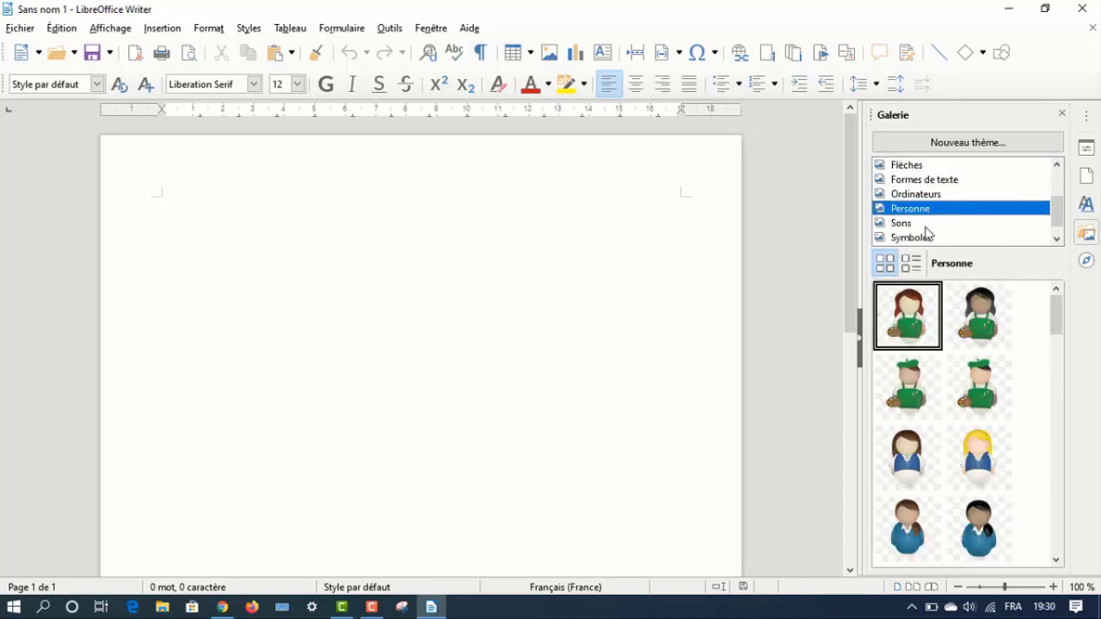
pyautogui.click(958, 165)
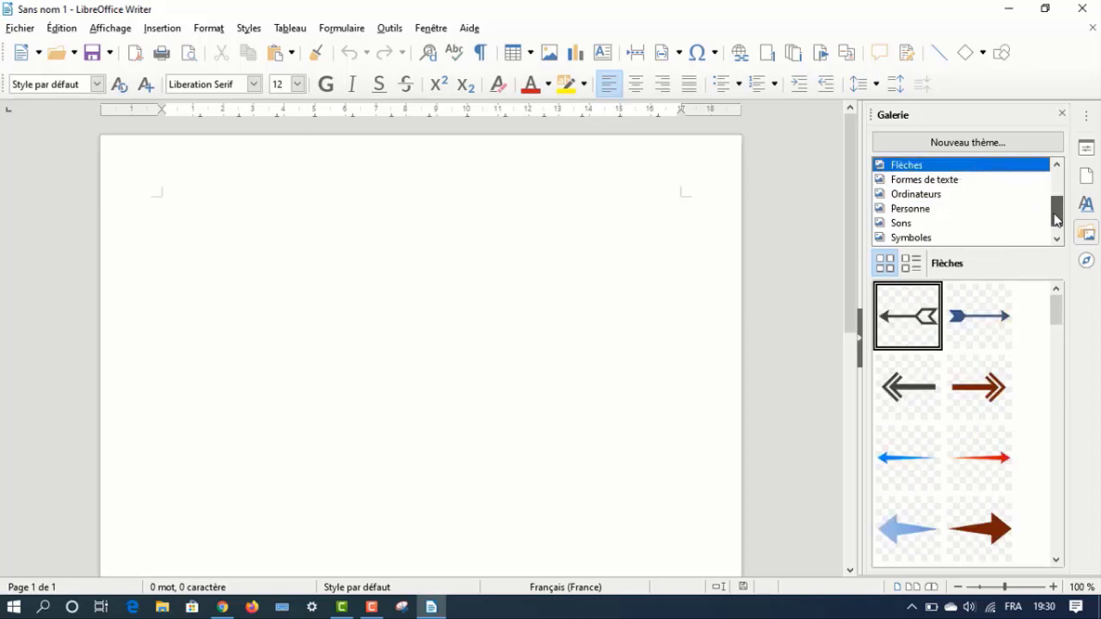
pyautogui.moveTo(1056, 215); pyautogui.dragTo(1054, 193)
pyautogui.click(966, 197)
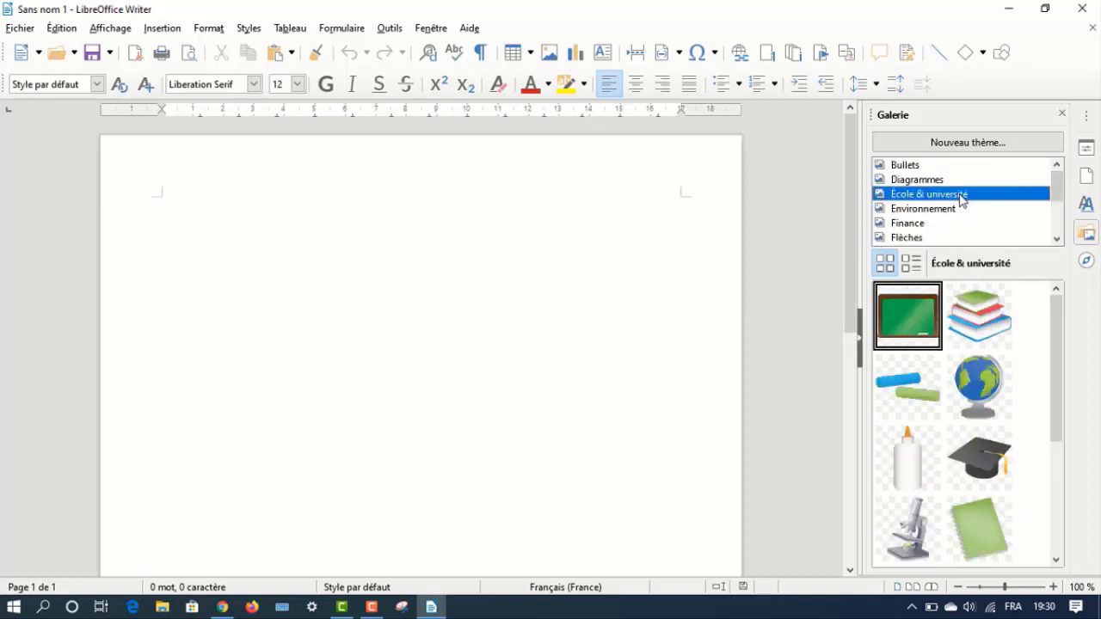
# View the Environnement clip art theme in the Galerie and show the document's structure in the Navigateur
pyautogui.moveTo(1060, 350)
pyautogui.mouseDown()
pyautogui.moveTo(1057, 498)
pyautogui.moveTo(1059, 364)
pyautogui.mouseUp()
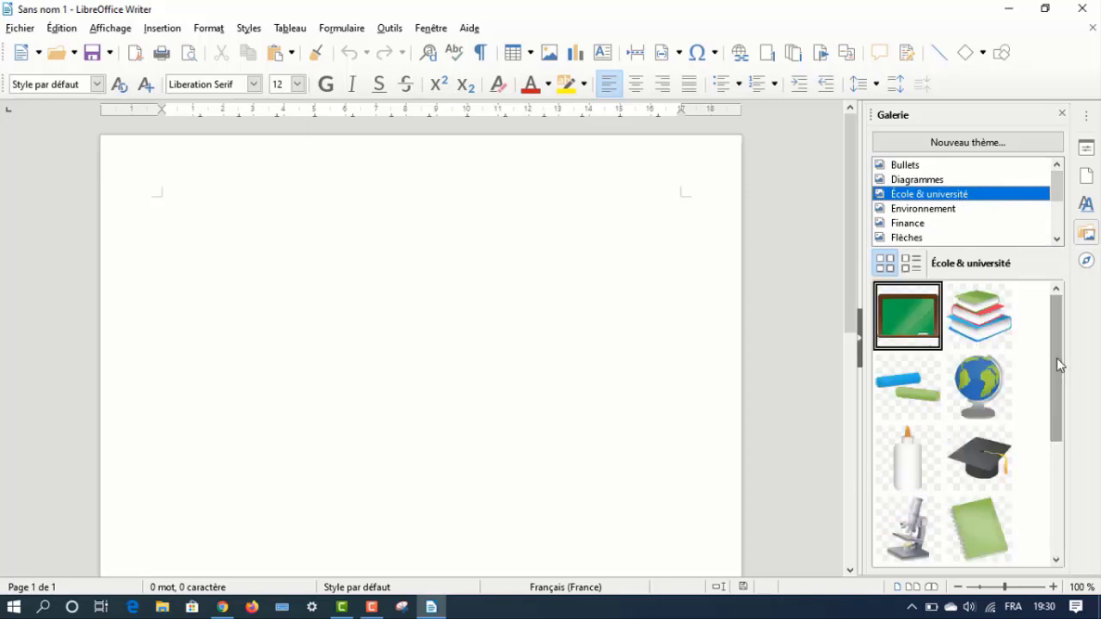
pyautogui.click(946, 212)
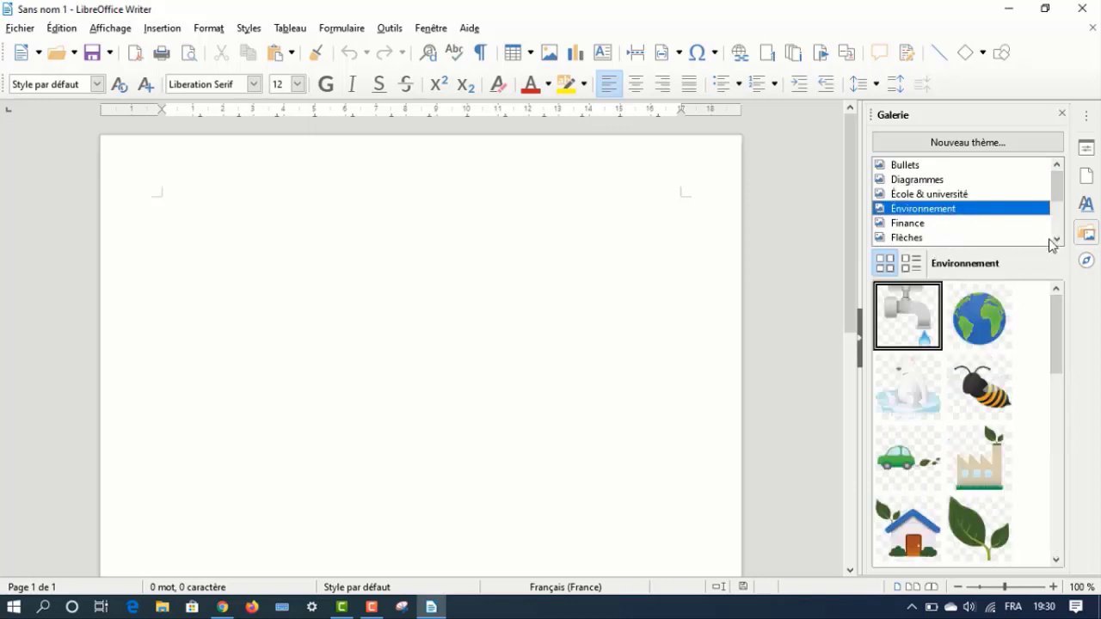
pyautogui.click(1085, 239)
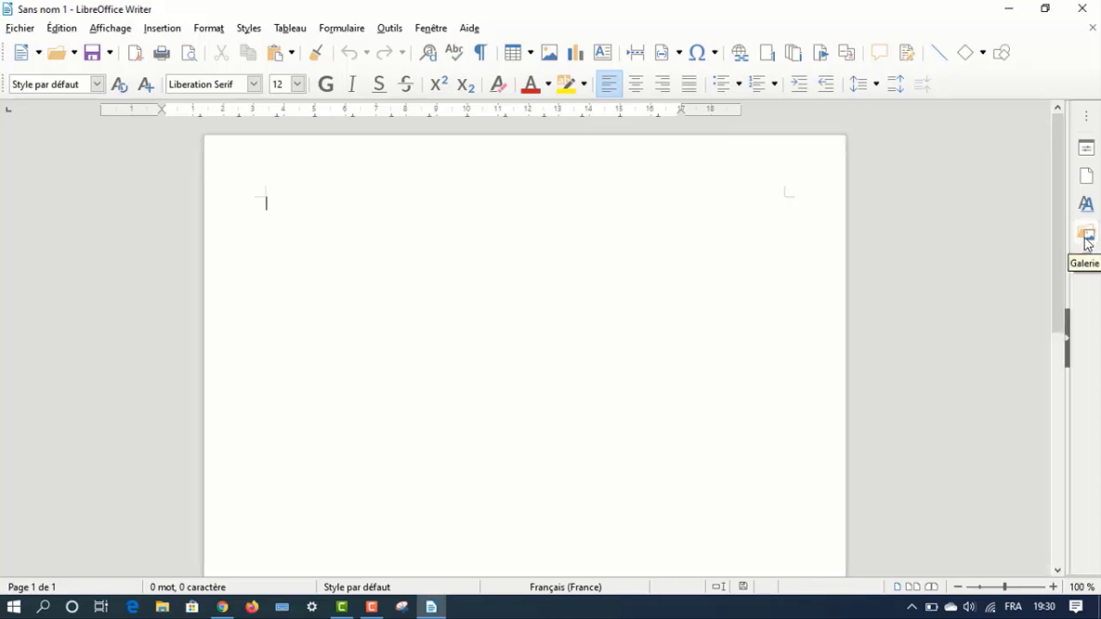
pyautogui.click(1084, 241)
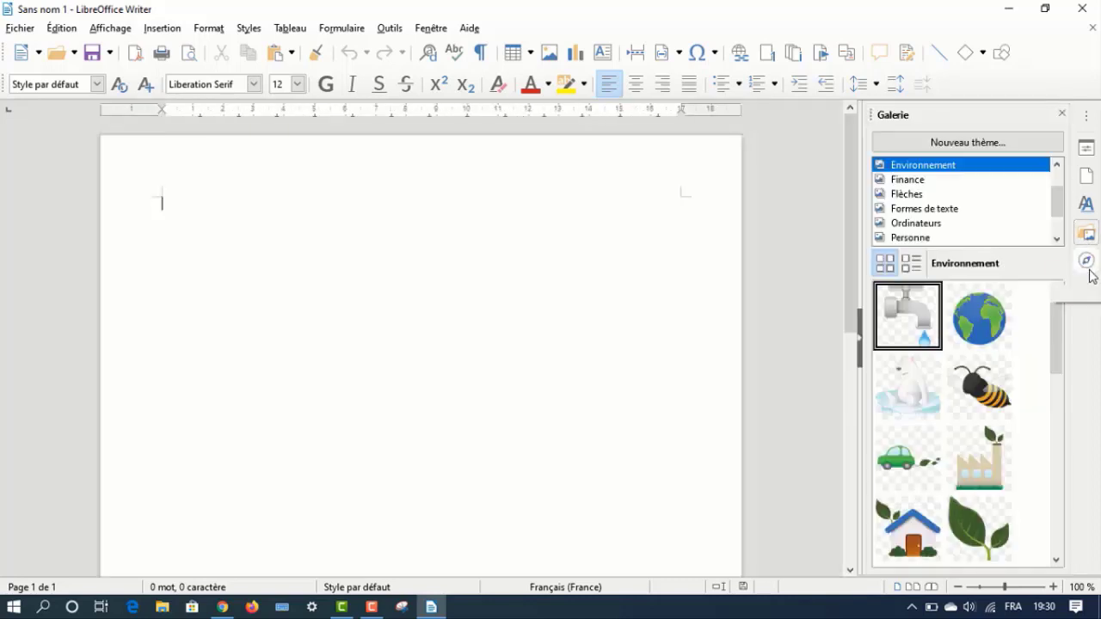
pyautogui.click(1087, 265)
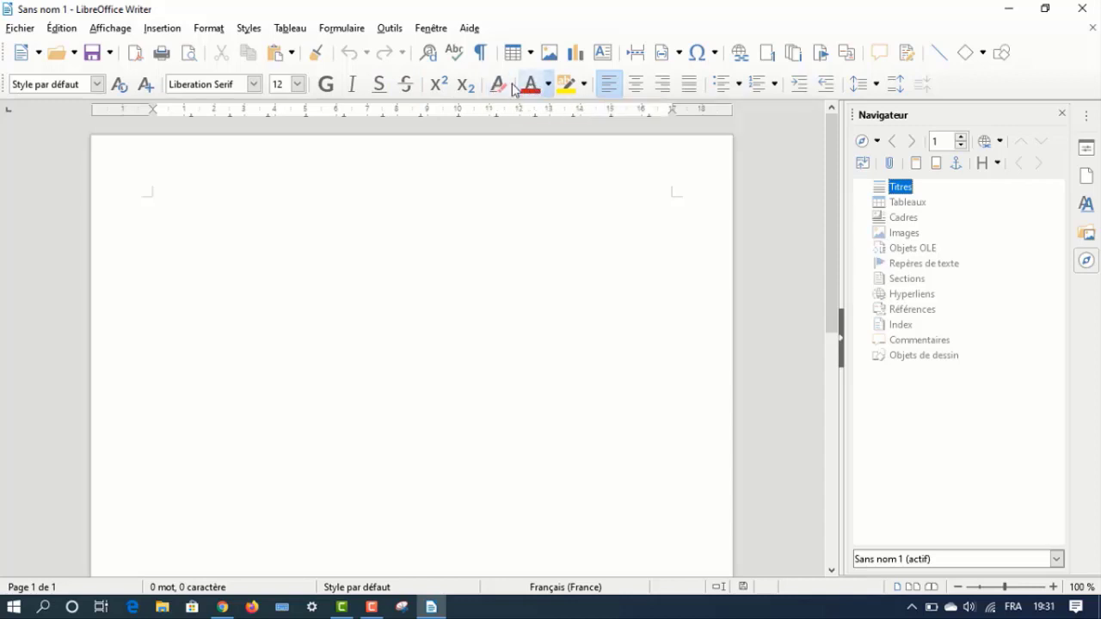
# Try the superscript format by writing 3² in the document, and delete the text
pyautogui.write('3')
pyautogui.click(437, 84)
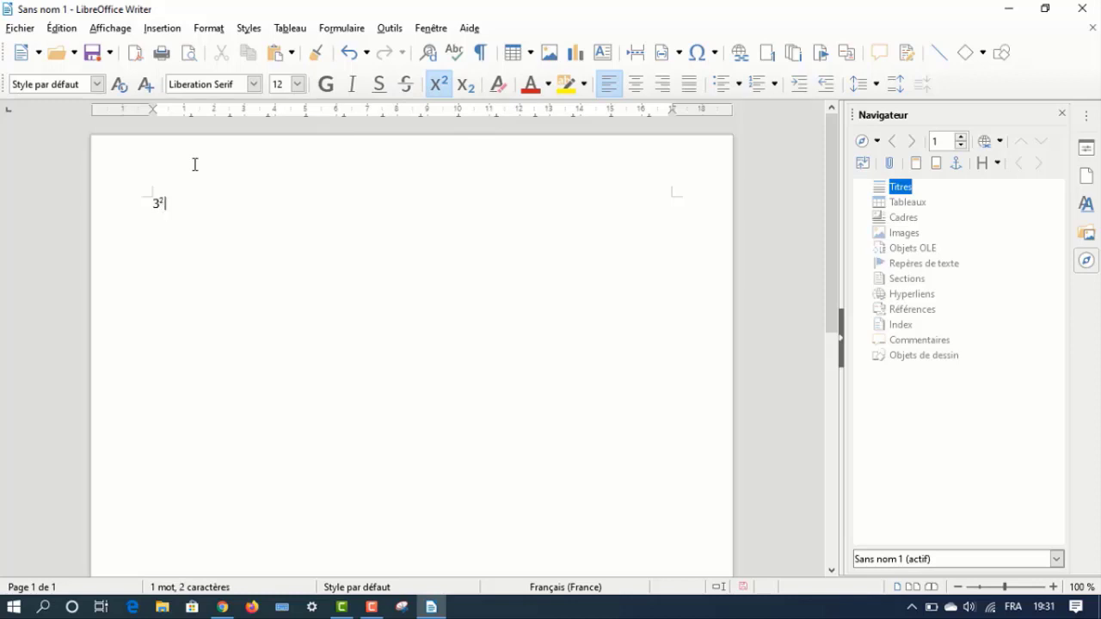
pyautogui.press('BackSpace')
pyautogui.press('BackSpace')
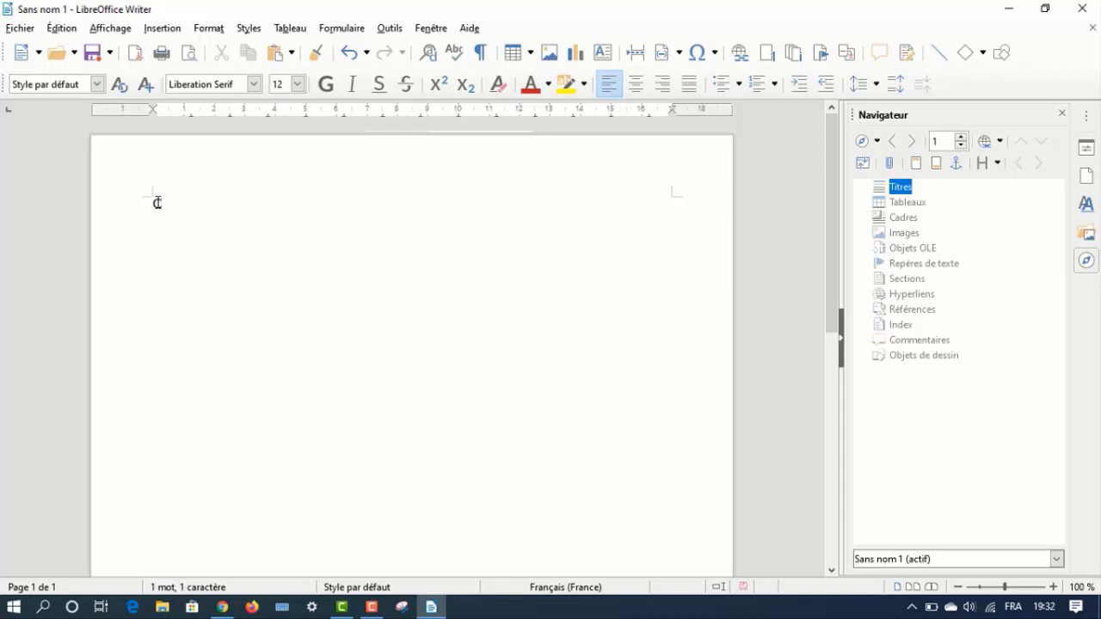
# Try the subscript format by writing CO₂ in the document, and delete the text
pyautogui.write('o')
pyautogui.click(453, 92)
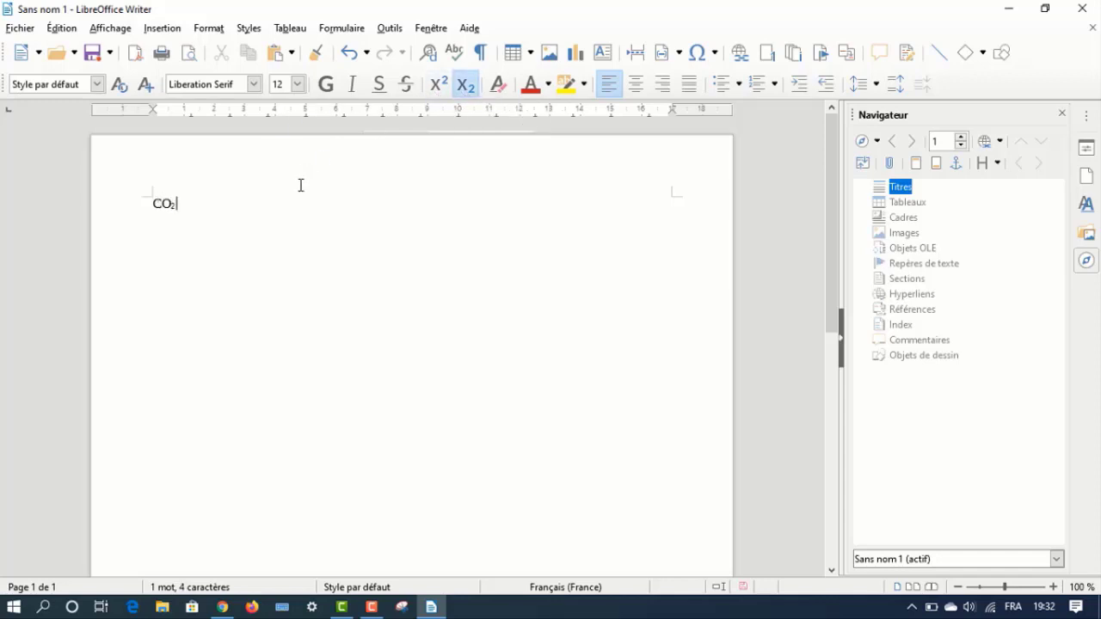
pyautogui.press('BackSpace')
pyautogui.press('BackSpace')
pyautogui.press('BackSpace')
pyautogui.press('BackSpace')
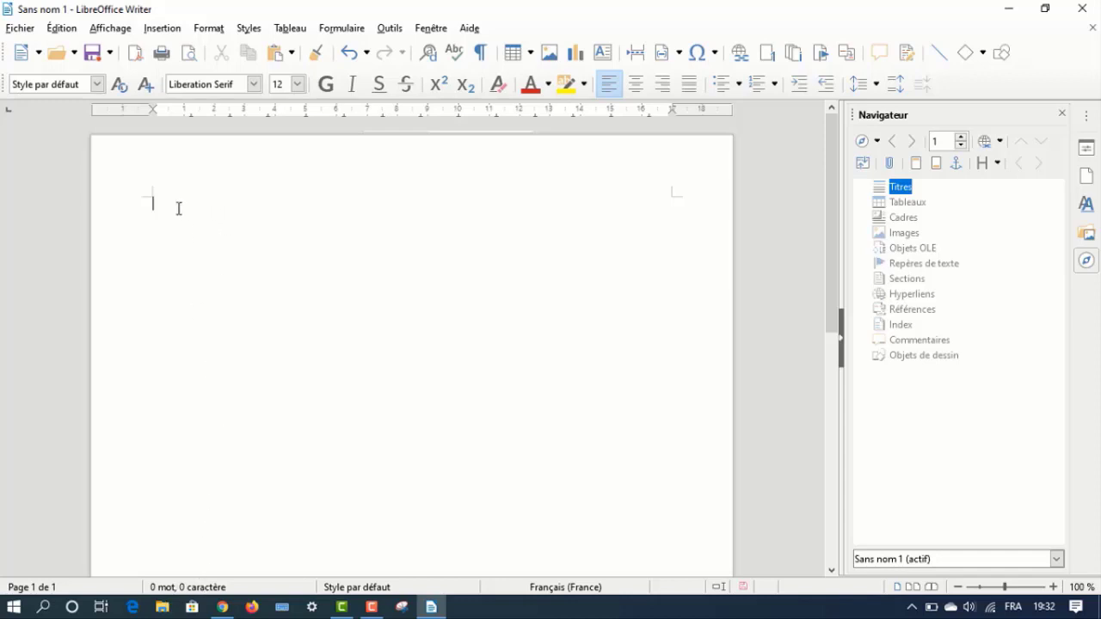
# Write LibreOffice followed by a new line as sample text, and delete it
pyautogui.write('LibreOffice')
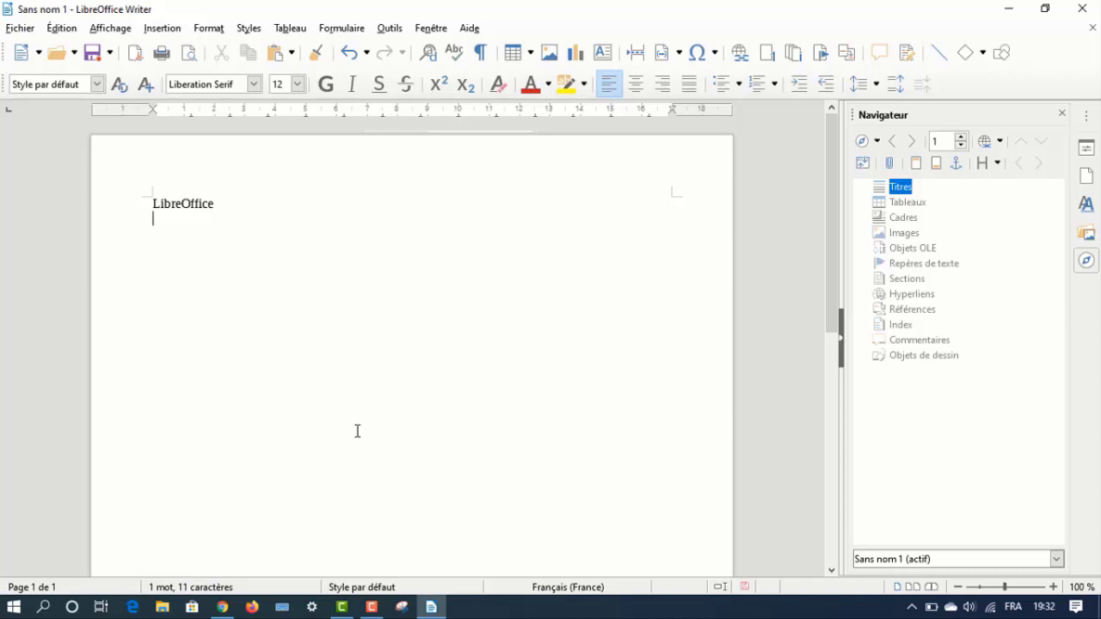
pyautogui.press('BackSpace')
pyautogui.press('BackSpace')
pyautogui.press('BackSpace')
pyautogui.press('BackSpace')
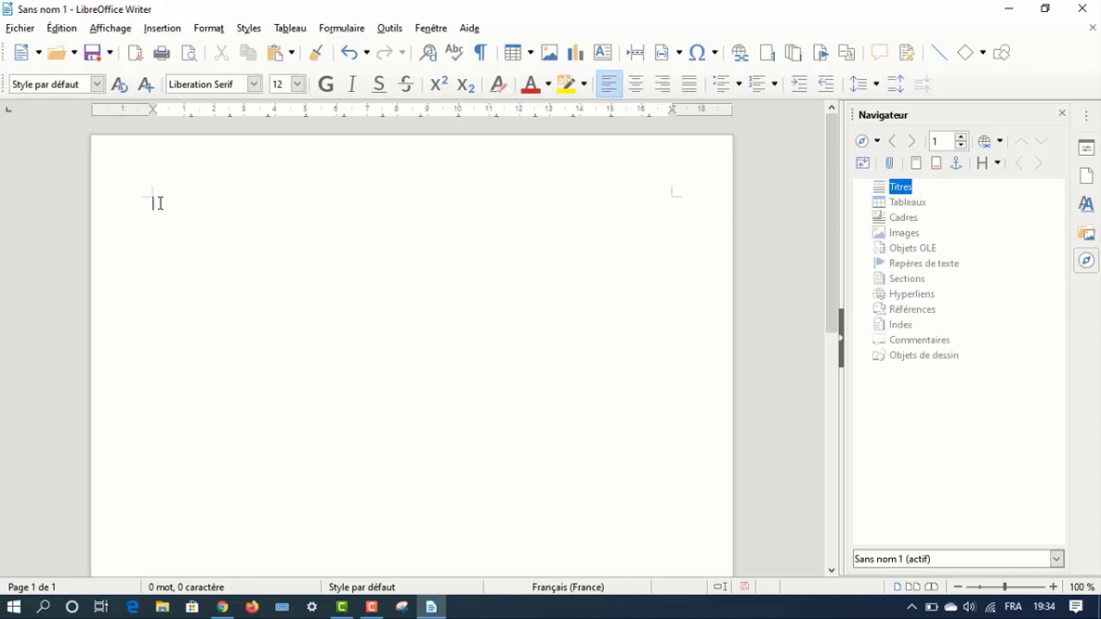
# Open the page settings of the Style par défaut page style, try the Paysage orientation and restore Portrait
pyautogui.click(218, 31)
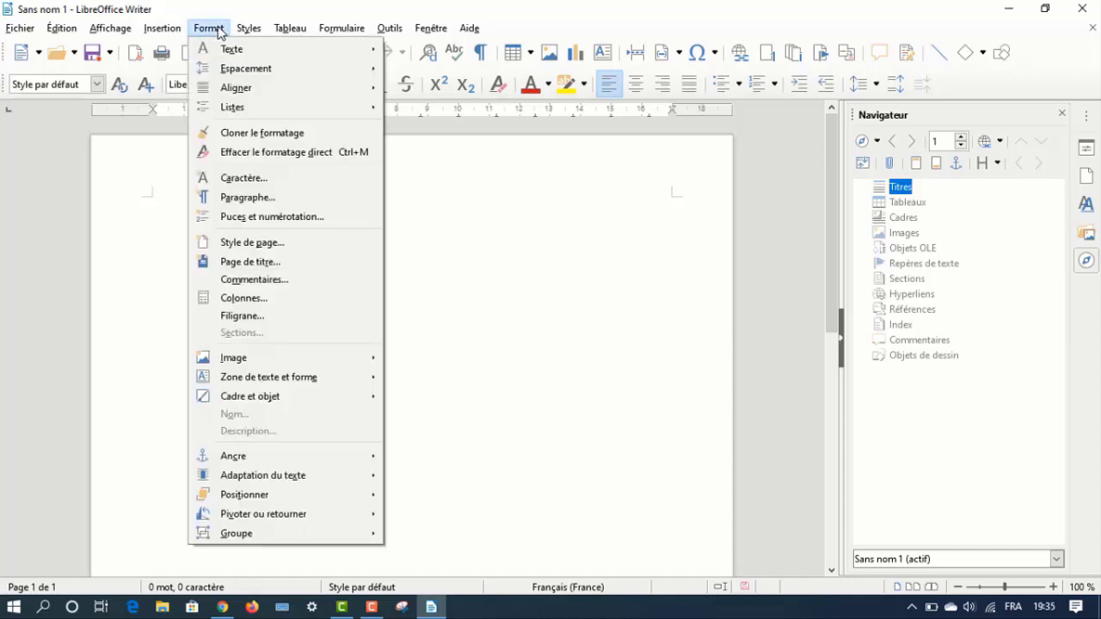
pyautogui.click(270, 250)
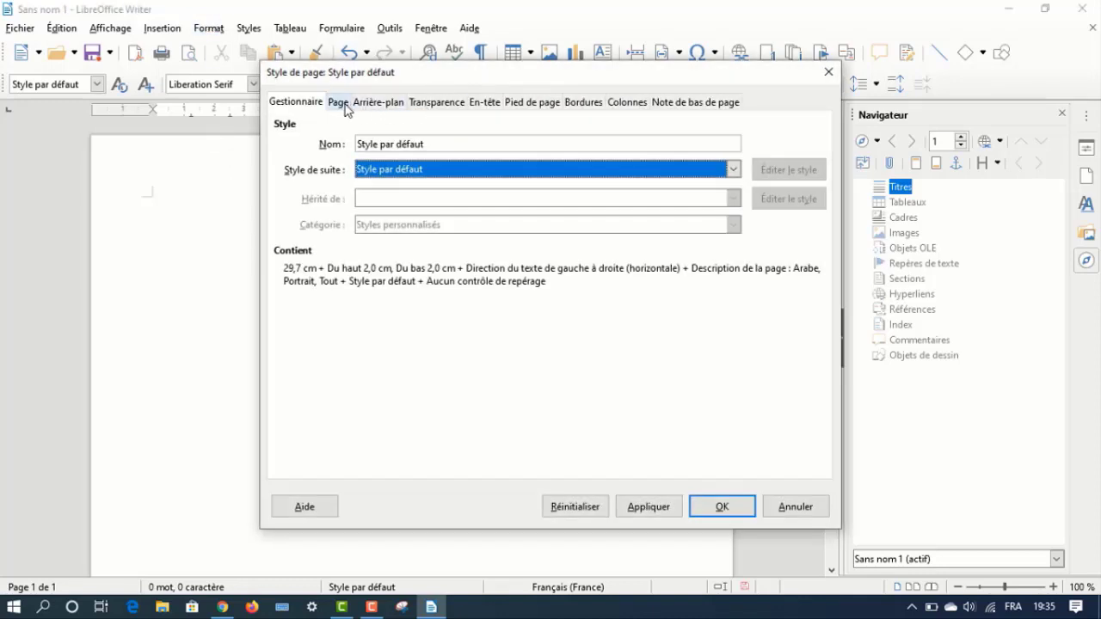
pyautogui.click(341, 105)
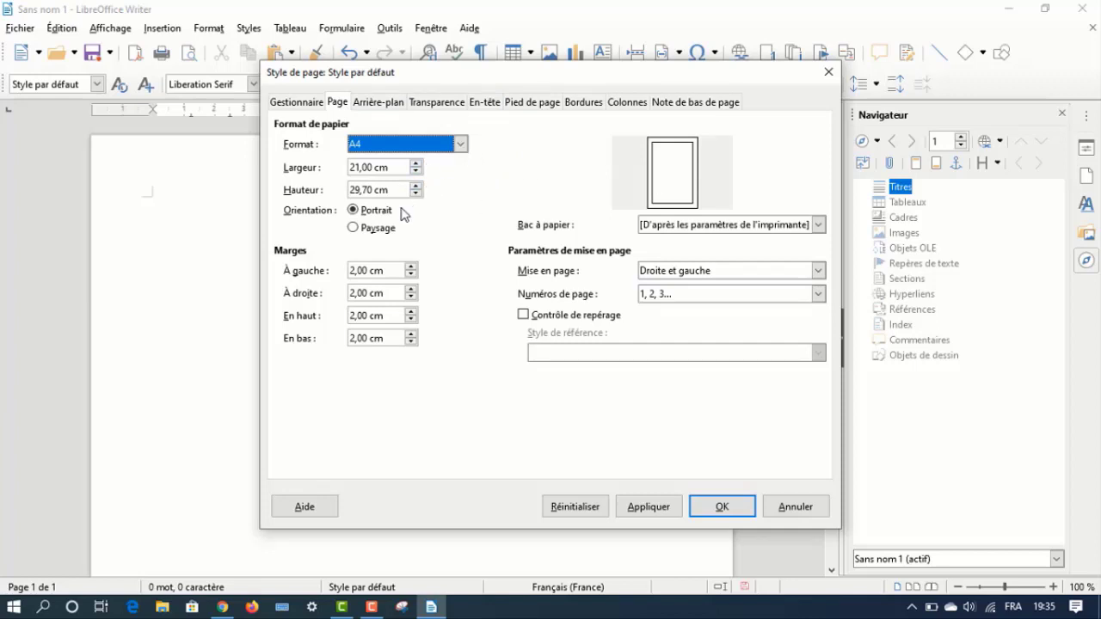
pyautogui.click(358, 228)
pyautogui.click(354, 210)
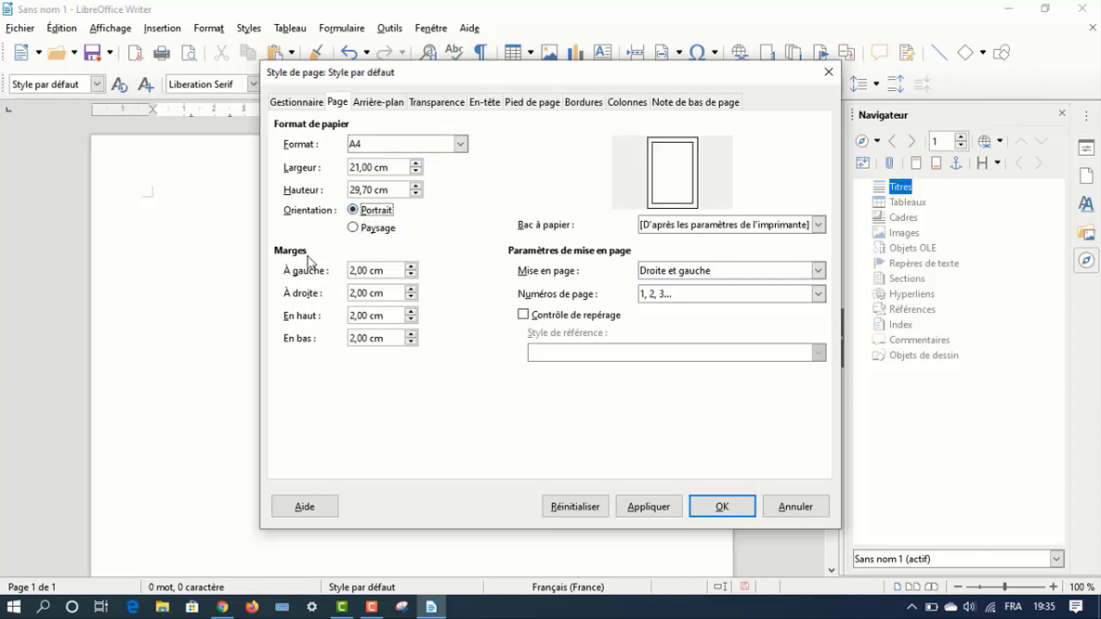
# Set the left, right, top and bottom page margins to 1,00 cm and apply them to the document
pyautogui.click(360, 270)
pyautogui.press('BackSpace')
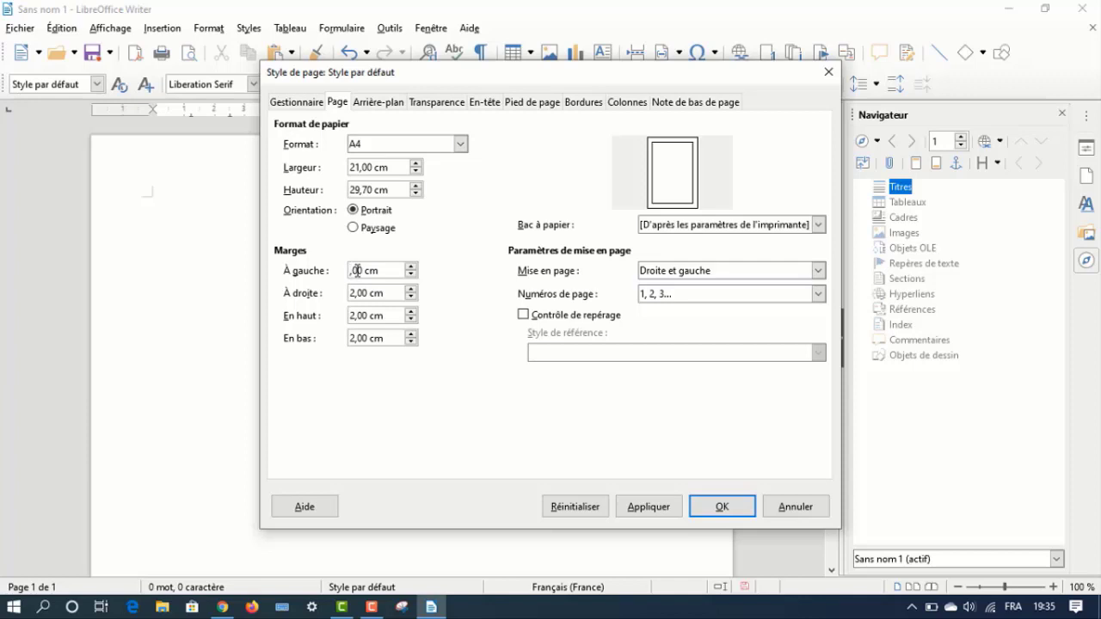
pyautogui.write('1')
pyautogui.click(352, 294)
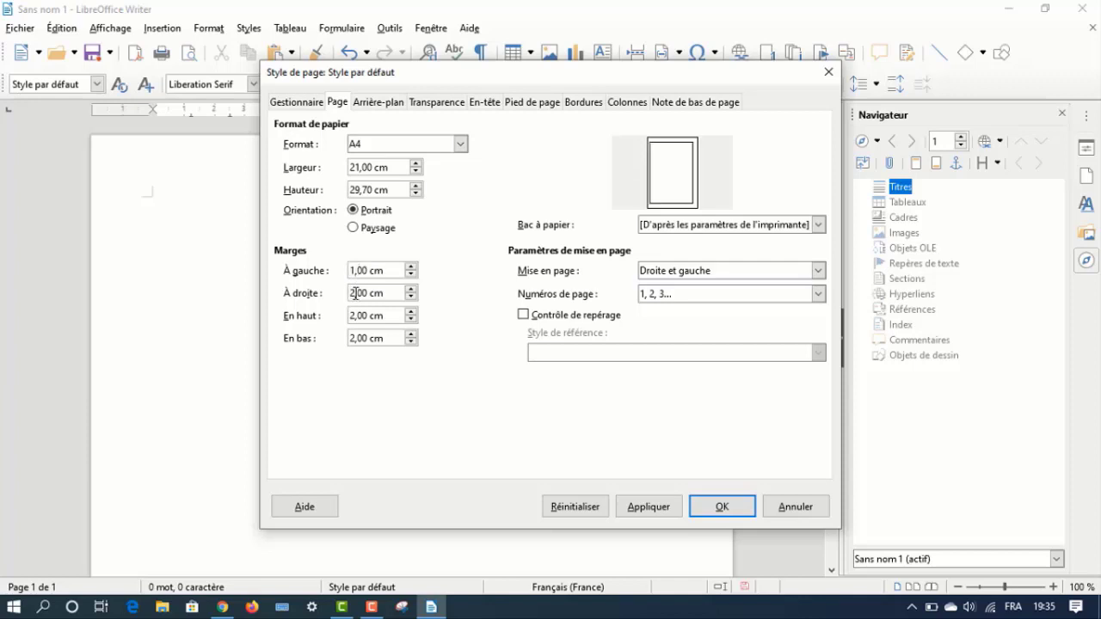
pyautogui.press('BackSpace')
pyautogui.write('1')
pyautogui.click(355, 314)
pyautogui.press('BackSpace')
pyautogui.write('1,0')
pyautogui.click(354, 337)
pyautogui.press('BackSpace')
pyautogui.write('1')
pyautogui.click(712, 507)
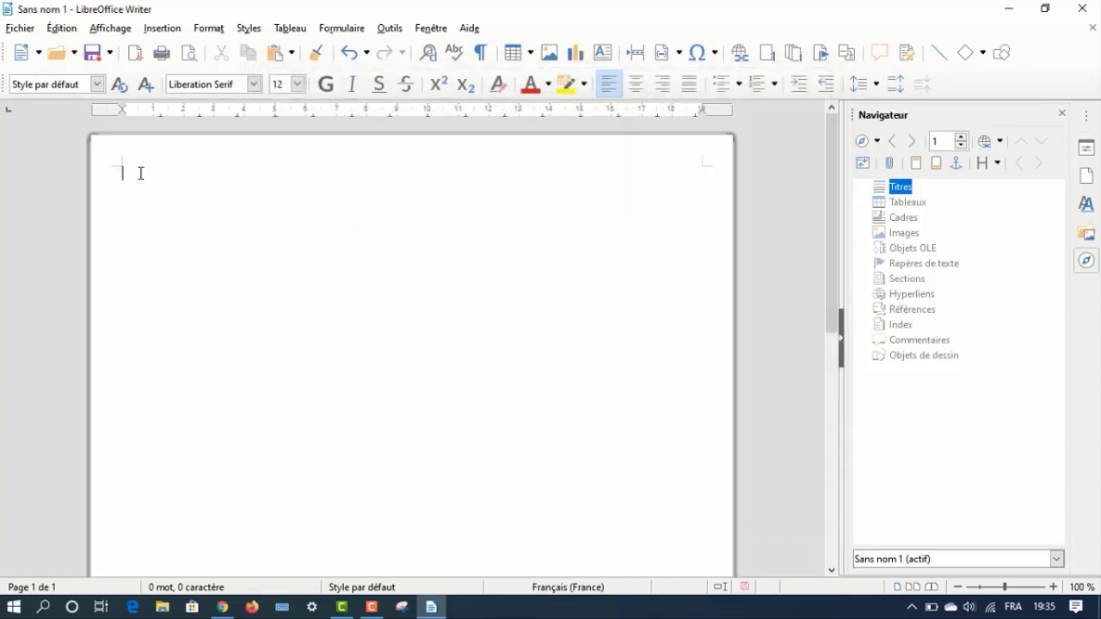
# Enter the text LibreOffice on the first line of the document
pyautogui.write('LibreOff')
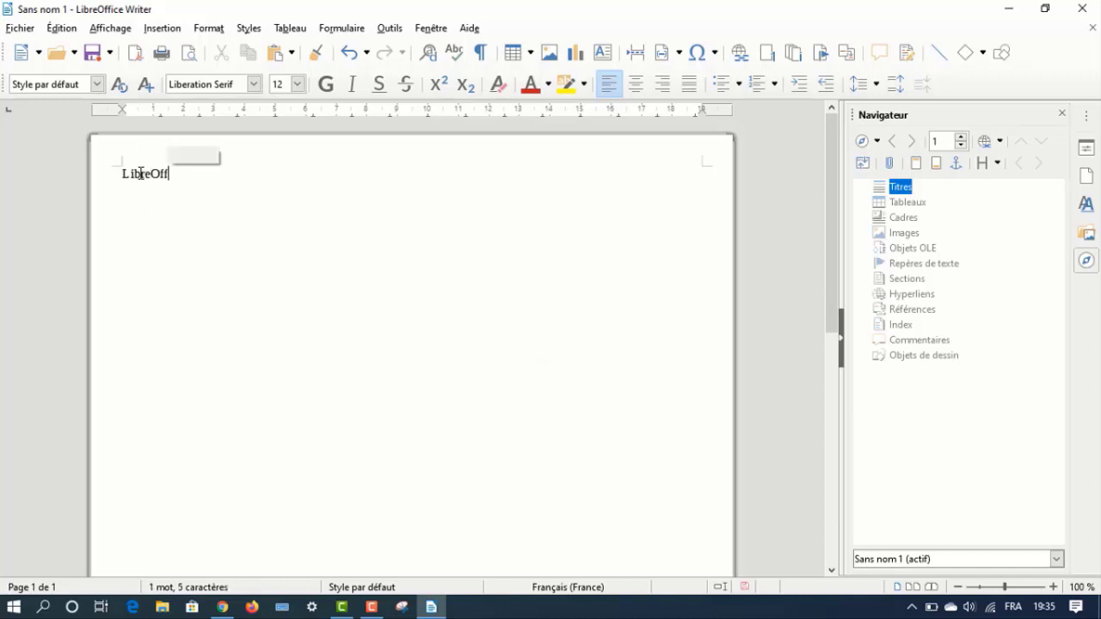
pyautogui.write('ice')
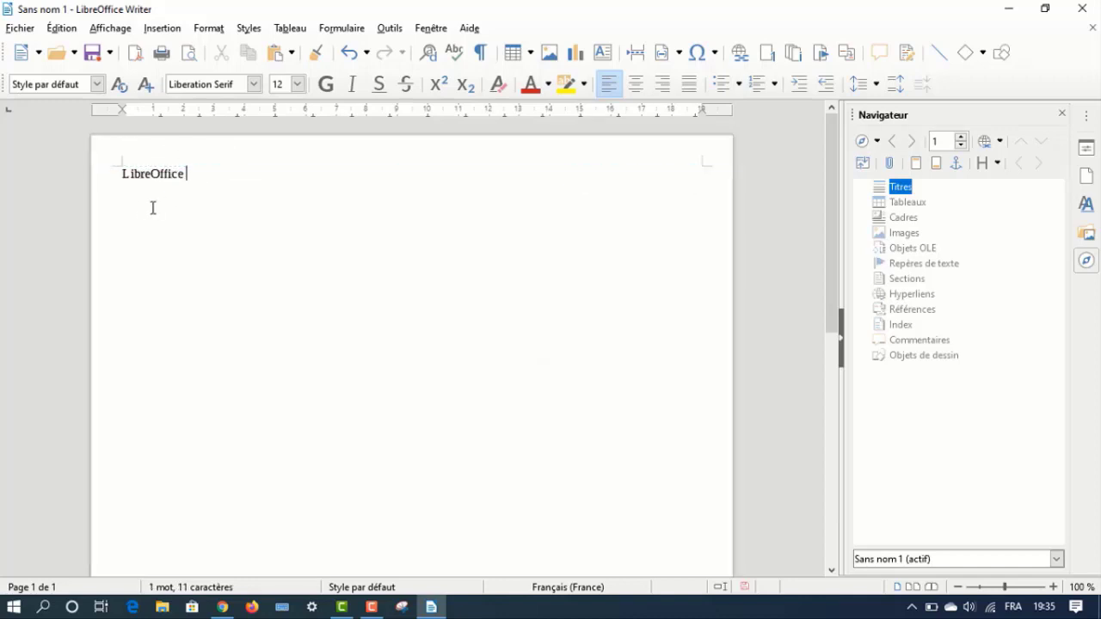
# Start saving the document, choosing the Bureau folder as the location and LibreOffice as the file name
pyautogui.click(96, 57)
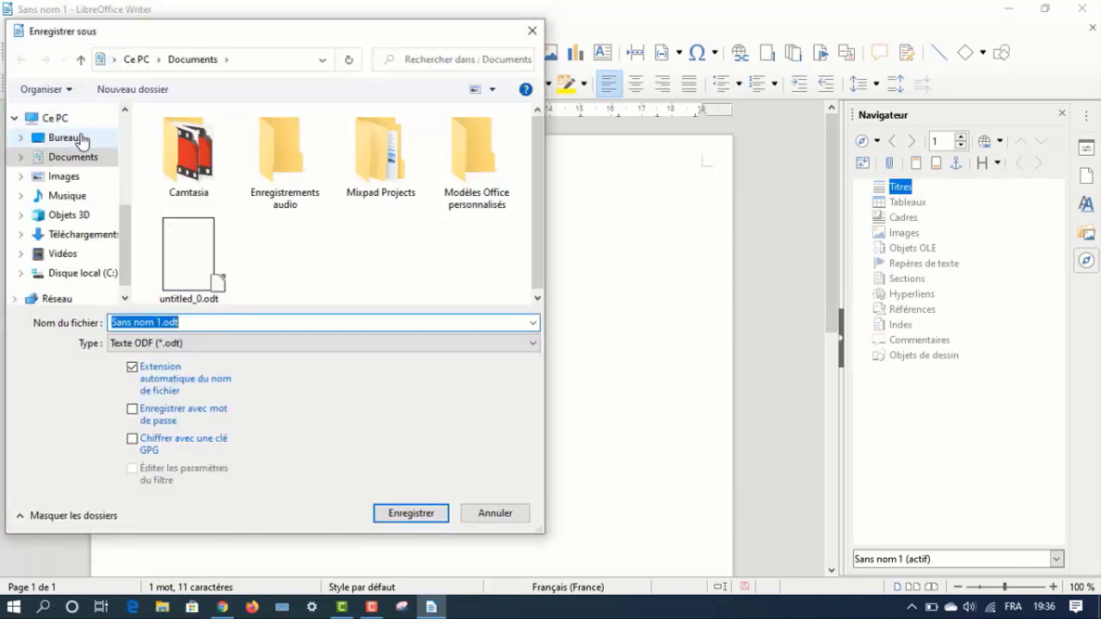
pyautogui.click(81, 140)
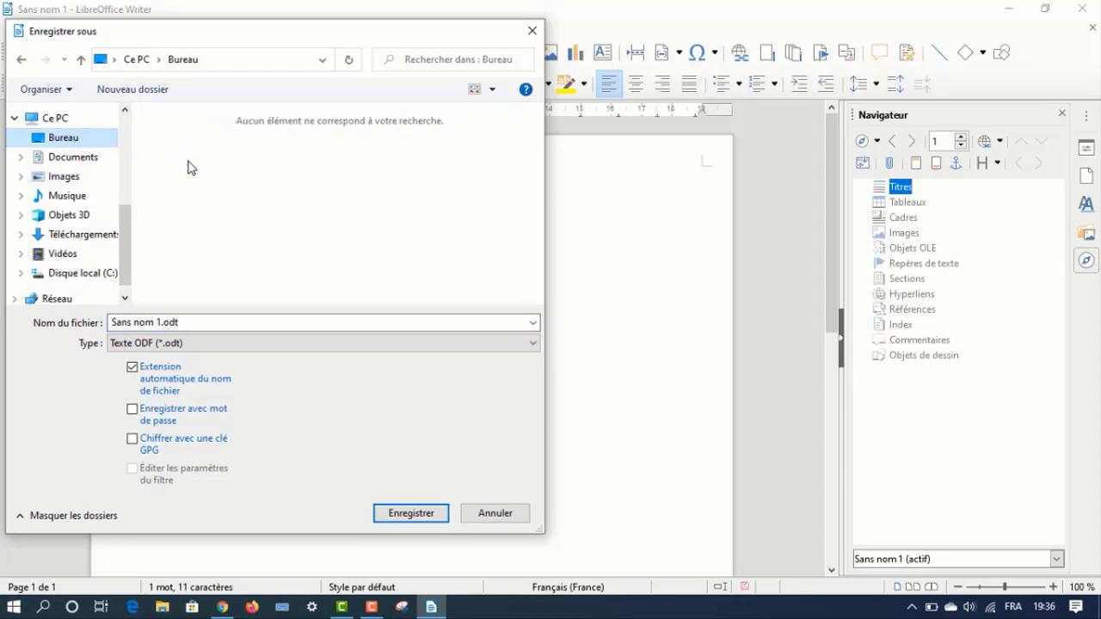
pyautogui.click(162, 322)
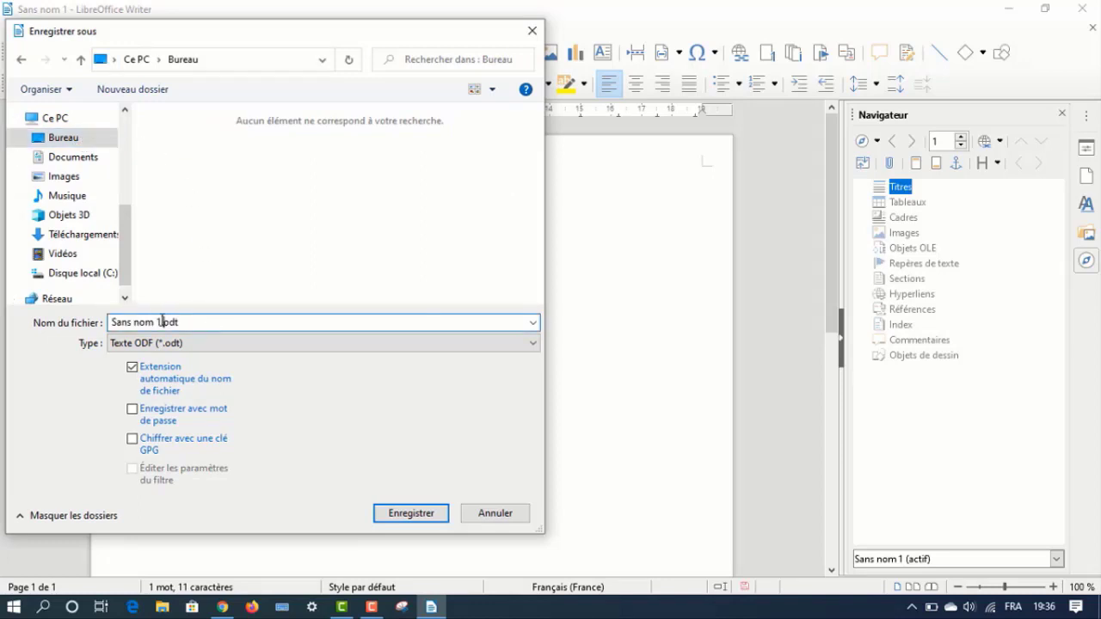
pyautogui.press('BackSpace')
pyautogui.press('BackSpace')
pyautogui.press('BackSpace')
pyautogui.press('BackSpace')
pyautogui.press('BackSpace')
pyautogui.press('BackSpace')
pyautogui.press('BackSpace')
pyautogui.press('BackSpace')
pyautogui.press('BackSpace')
pyautogui.press('BackSpace')
pyautogui.write('LibreOffice')
# Check the available file types, keep Texte ODF (*.odt) and save the document
pyautogui.click(196, 344)
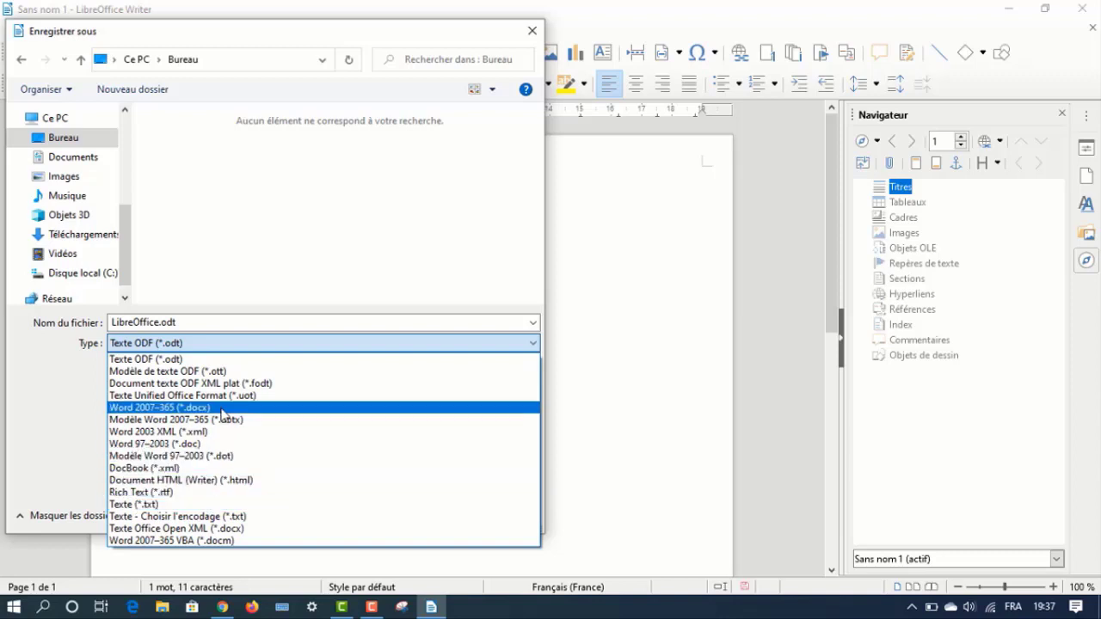
pyautogui.click(229, 334)
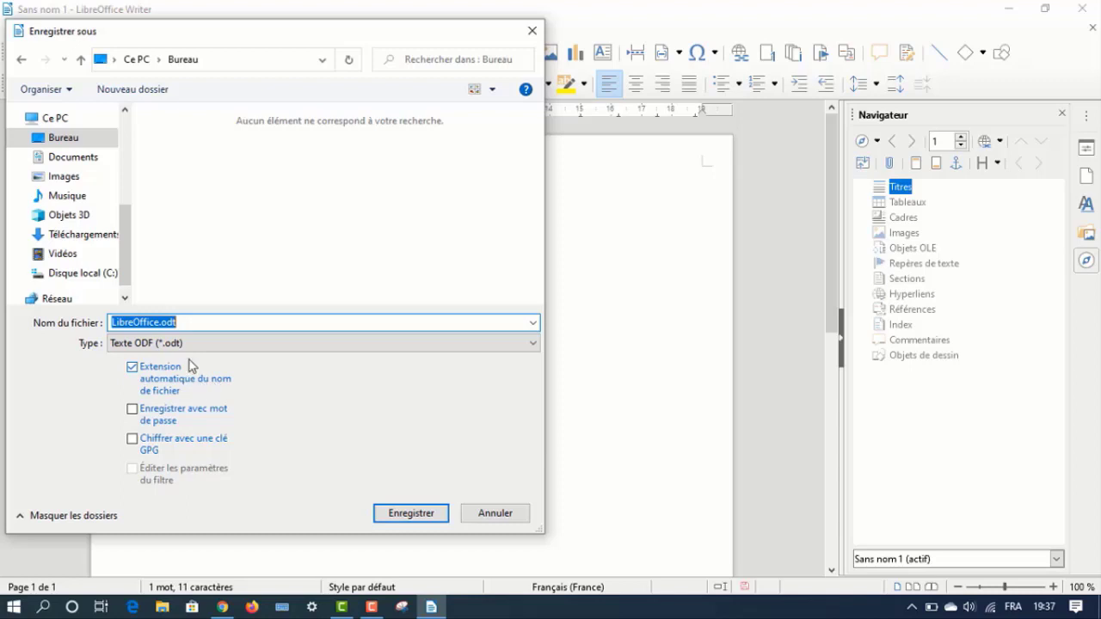
pyautogui.click(196, 326)
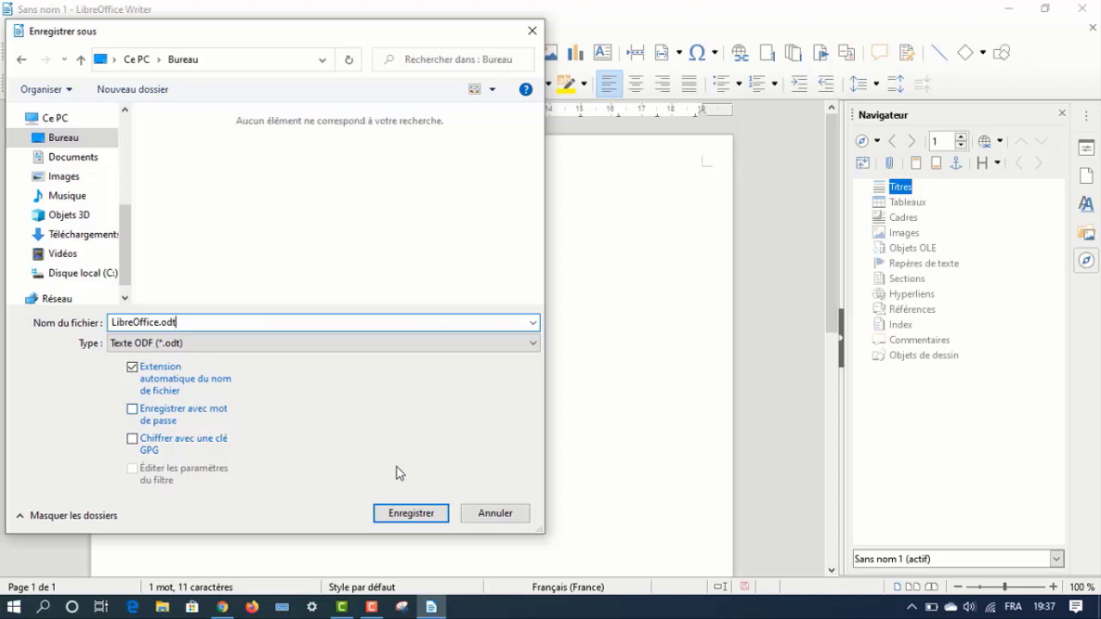
pyautogui.click(411, 513)
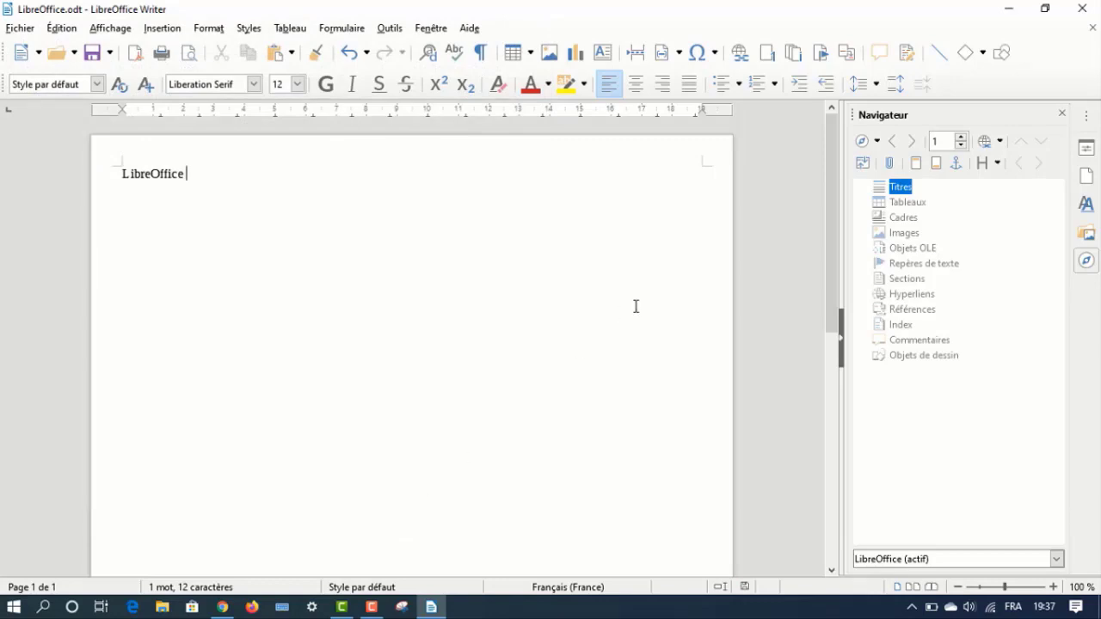
# Close the Writer document and create a new Calc spreadsheet
pyautogui.click(1082, 8)
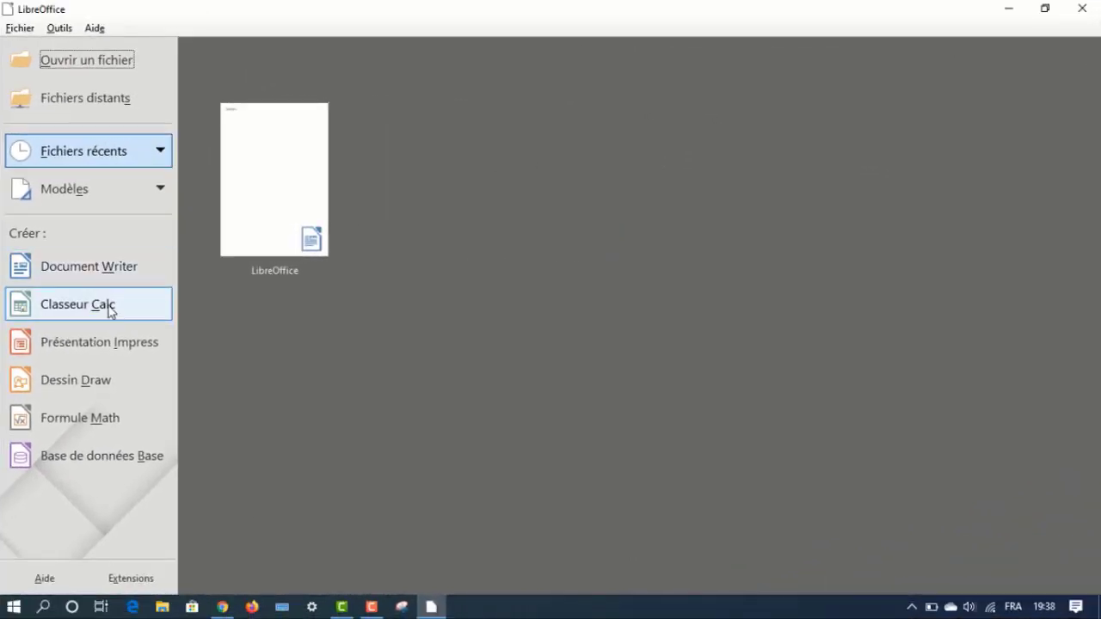
pyautogui.click(110, 311)
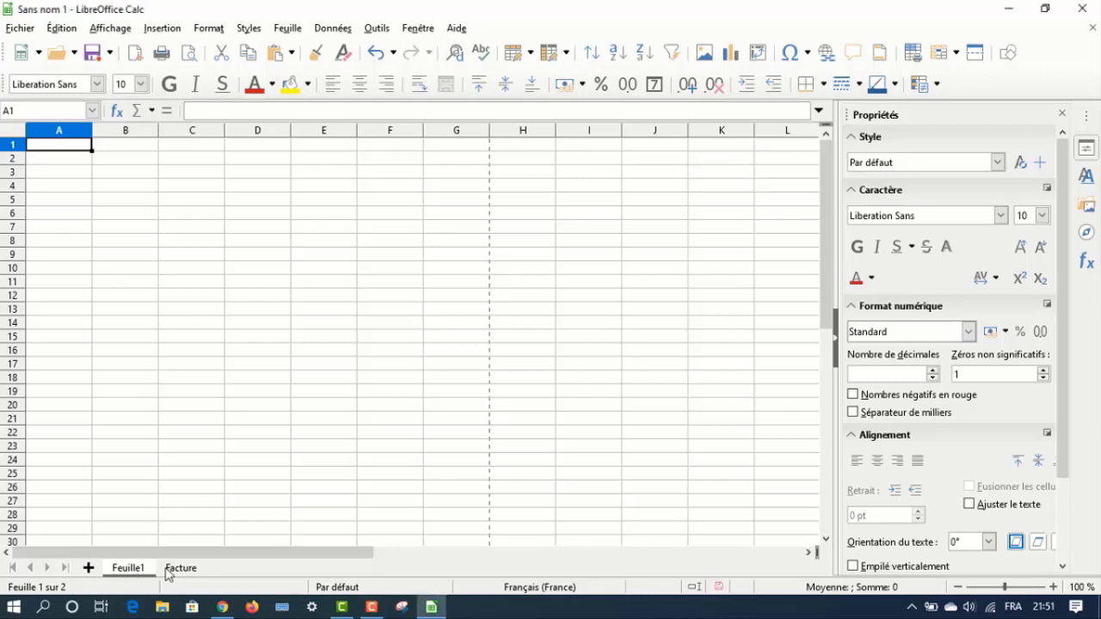
# View the Facture sheet, return to Feuille1 and select all of its cells
pyautogui.click(172, 569)
pyautogui.click(128, 569)
pyautogui.click(15, 133)
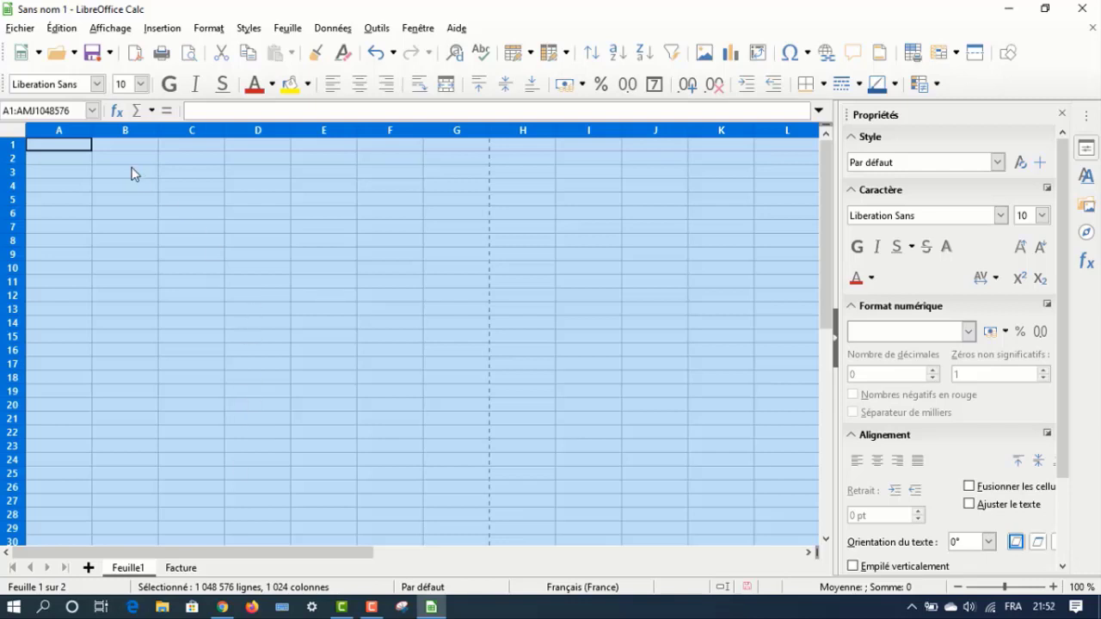
# Select individual cells of Feuille1, including A2, C10 and B3, and the range B3:C10 to examine their references
pyautogui.click(98, 161)
pyautogui.click(74, 163)
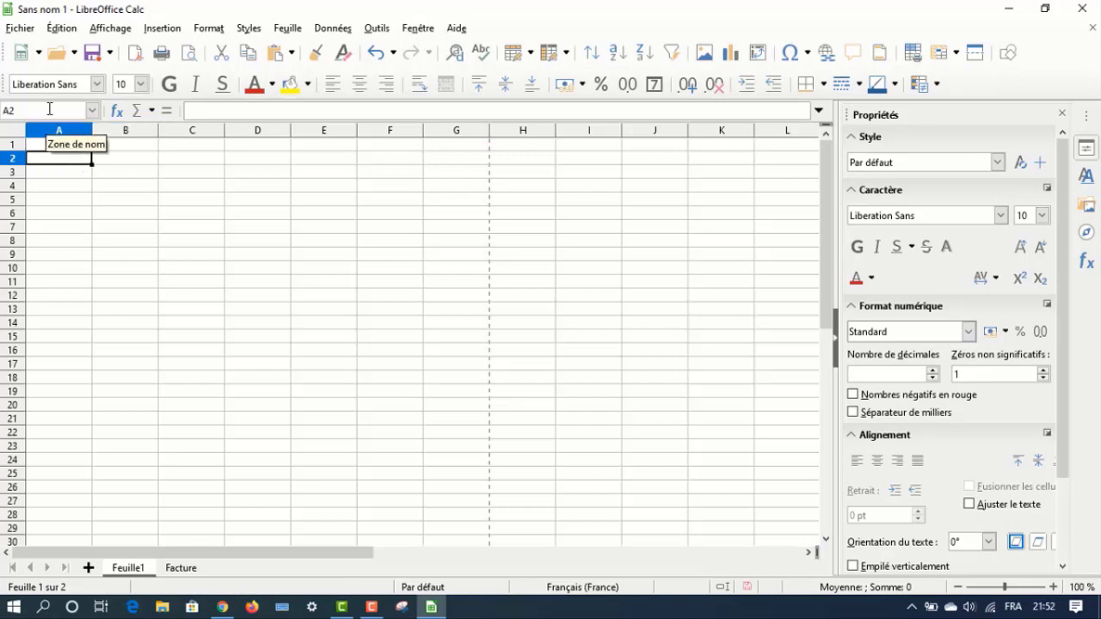
pyautogui.click(207, 218)
pyautogui.click(328, 186)
pyautogui.click(276, 272)
pyautogui.click(174, 271)
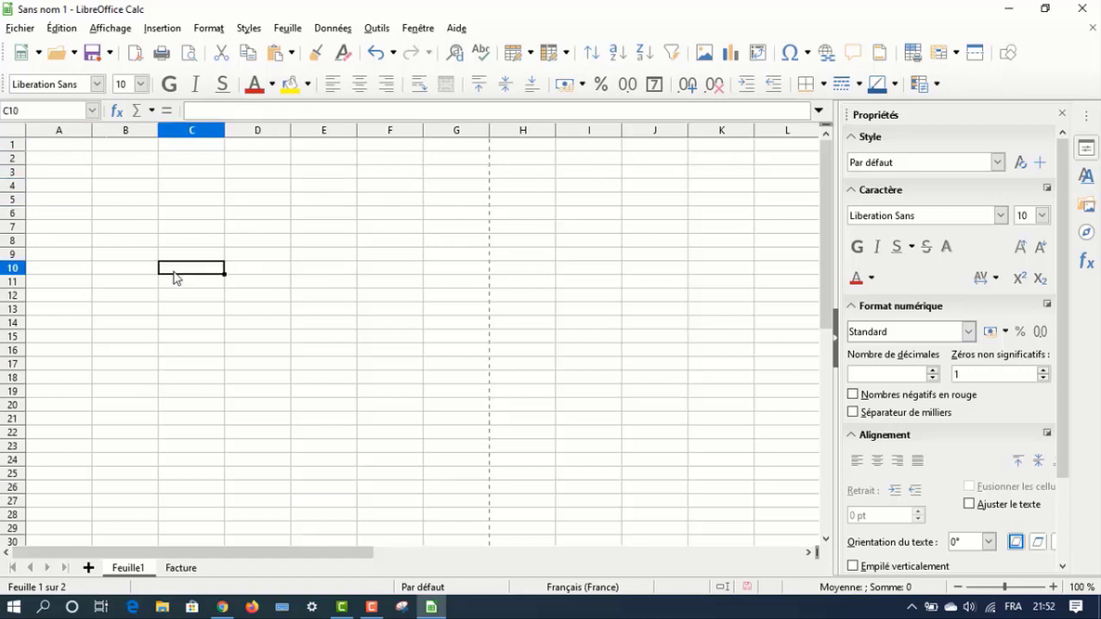
pyautogui.click(177, 199)
pyautogui.click(83, 175)
pyautogui.click(136, 173)
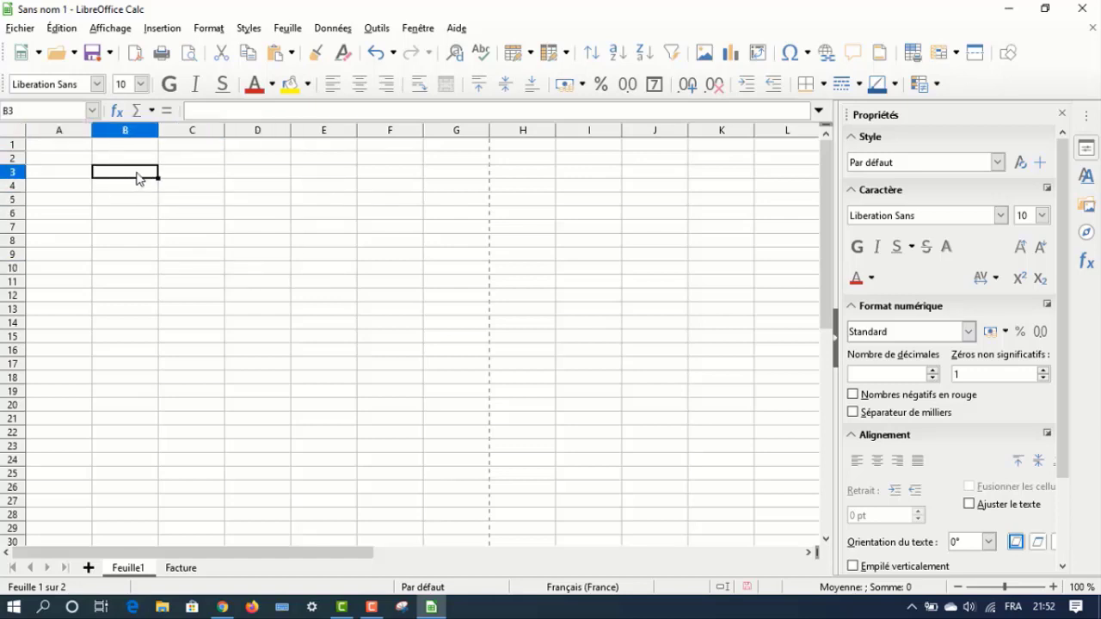
pyautogui.moveTo(137, 173); pyautogui.dragTo(184, 275)
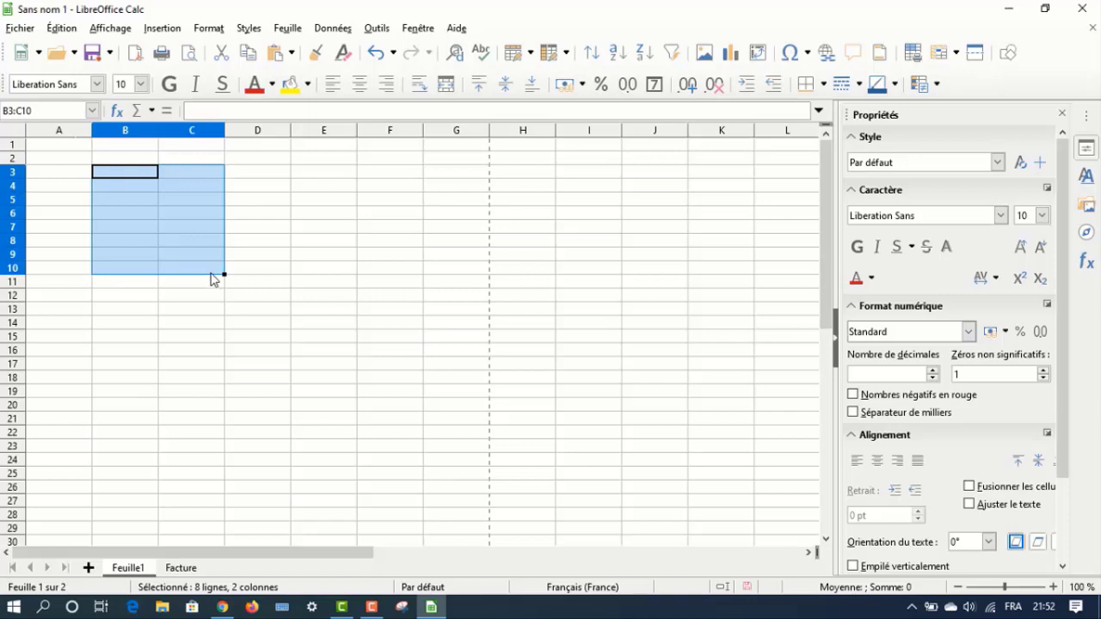
pyautogui.click(216, 315)
# Enter the text saisir in cell A2 and the number 987 in cell A3
pyautogui.doubleClick(76, 158)
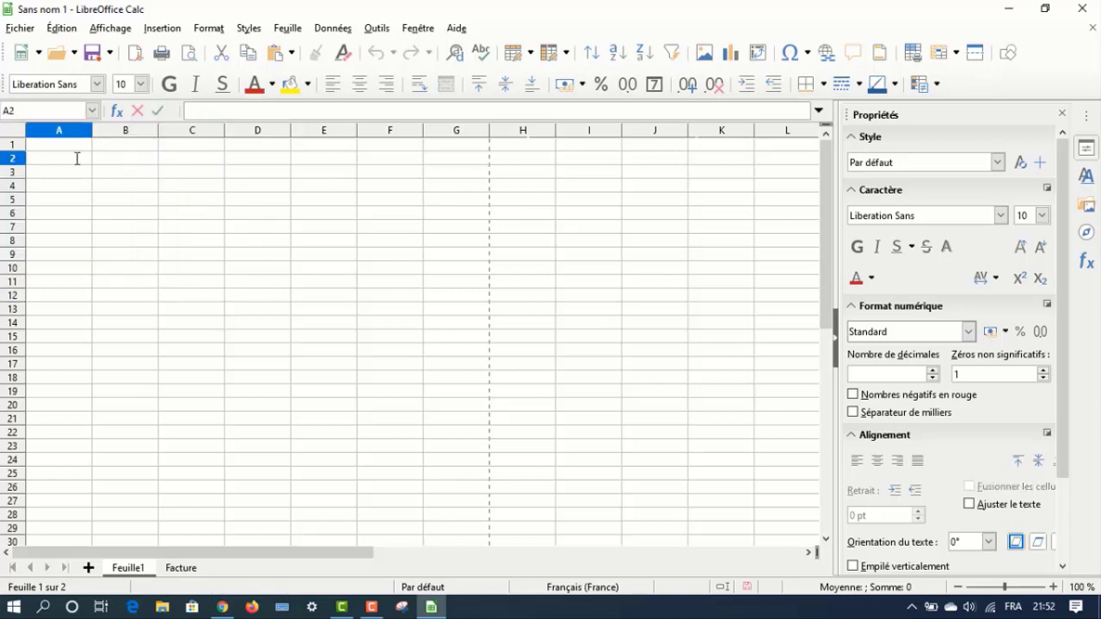
pyautogui.click(217, 111)
pyautogui.write('saisir')
pyautogui.press('BackSpace')
pyautogui.press('BackSpace')
pyautogui.press('BackSpace')
pyautogui.press('BackSpace')
pyautogui.press('BackSpace')
pyautogui.press('BackSpace')
pyautogui.write('saisir')
pyautogui.press('Return')
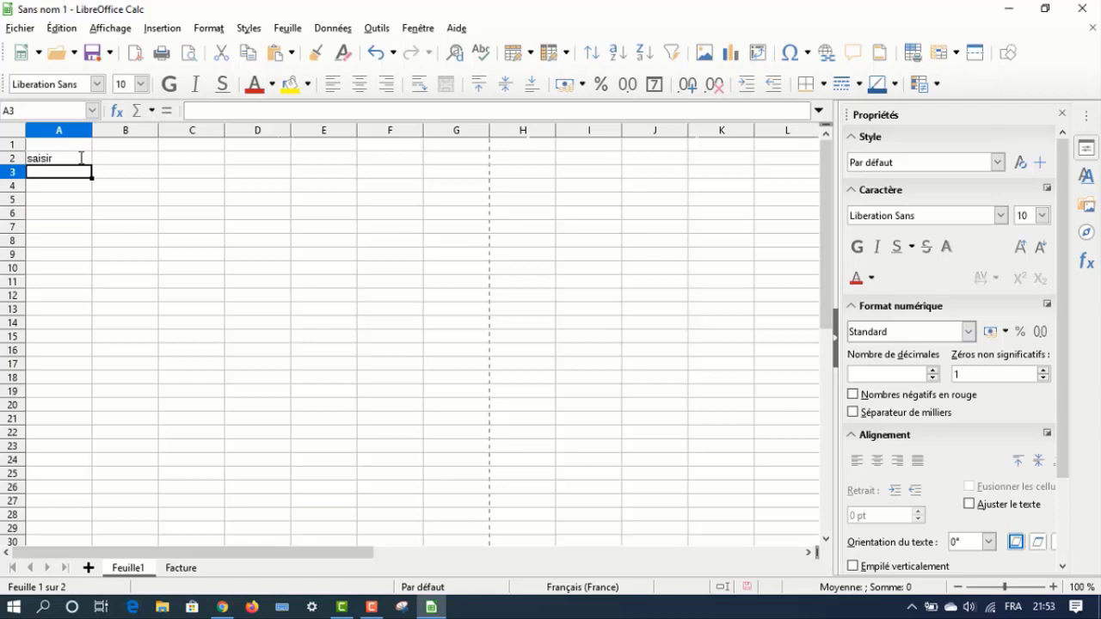
pyautogui.write('987')
pyautogui.click(163, 110)
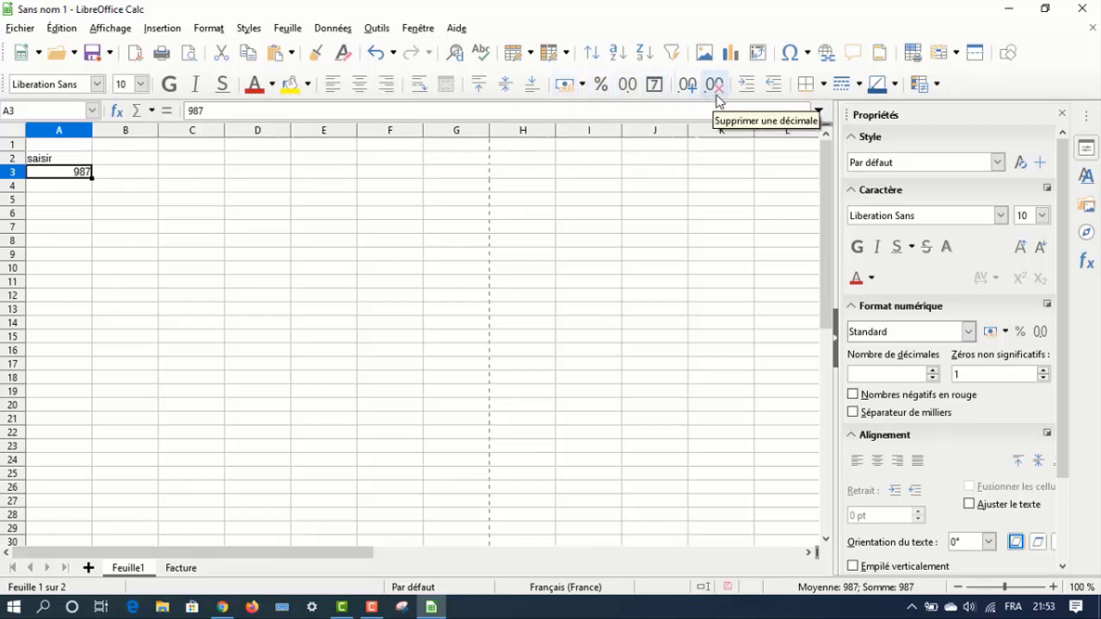
# Try the currency format on A3, then the percentage format without decimals, and remove the percentage format again
pyautogui.click(573, 94)
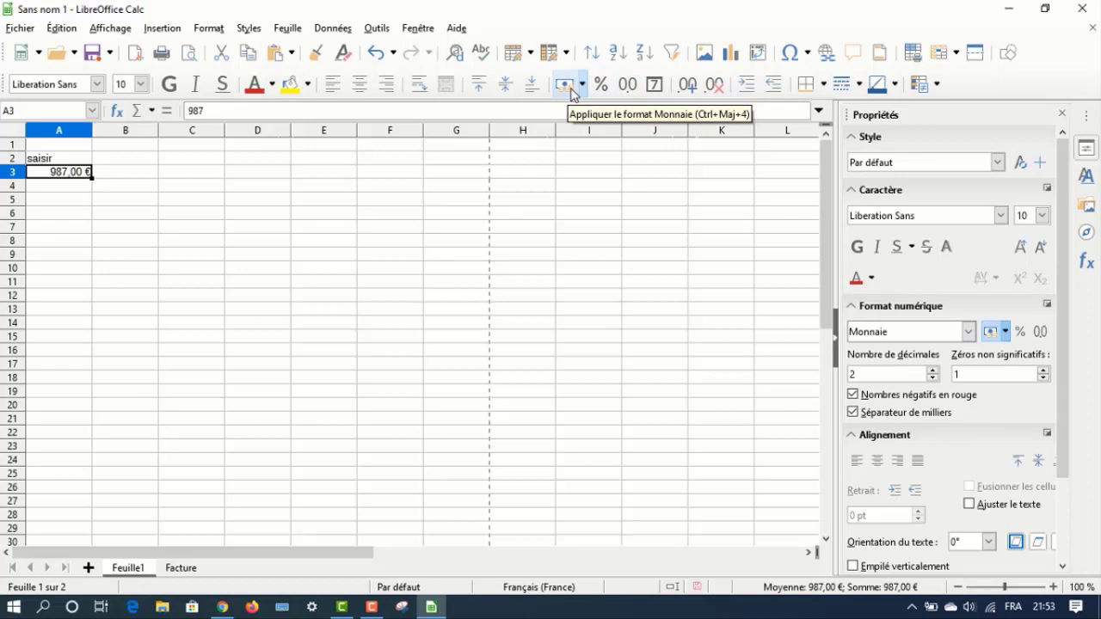
pyautogui.click(571, 93)
pyautogui.click(602, 89)
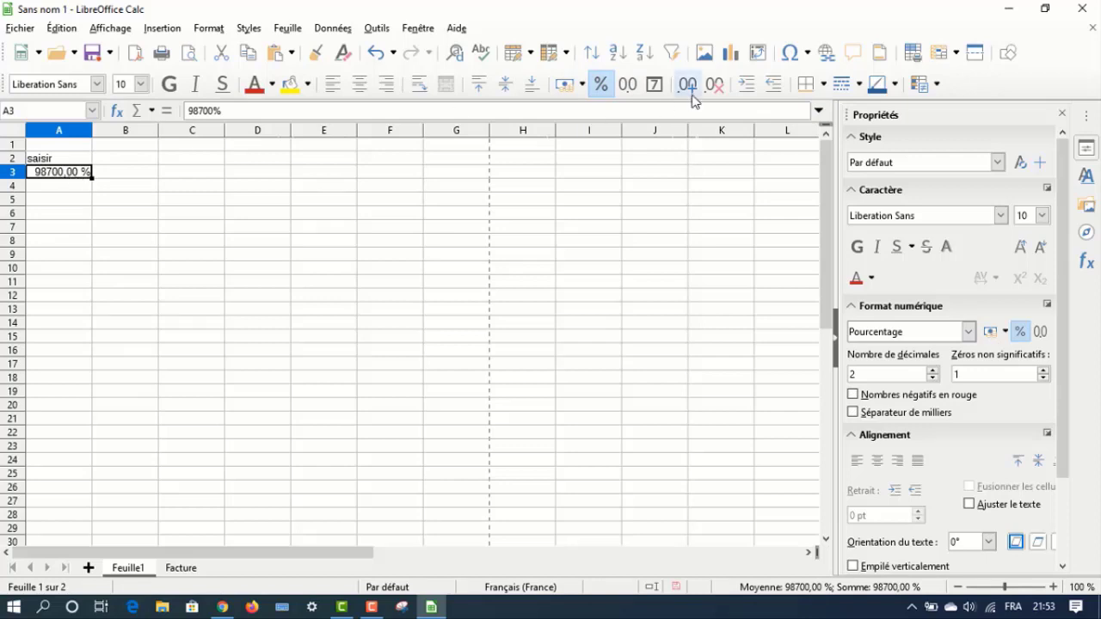
pyautogui.click(719, 84)
pyautogui.click(719, 85)
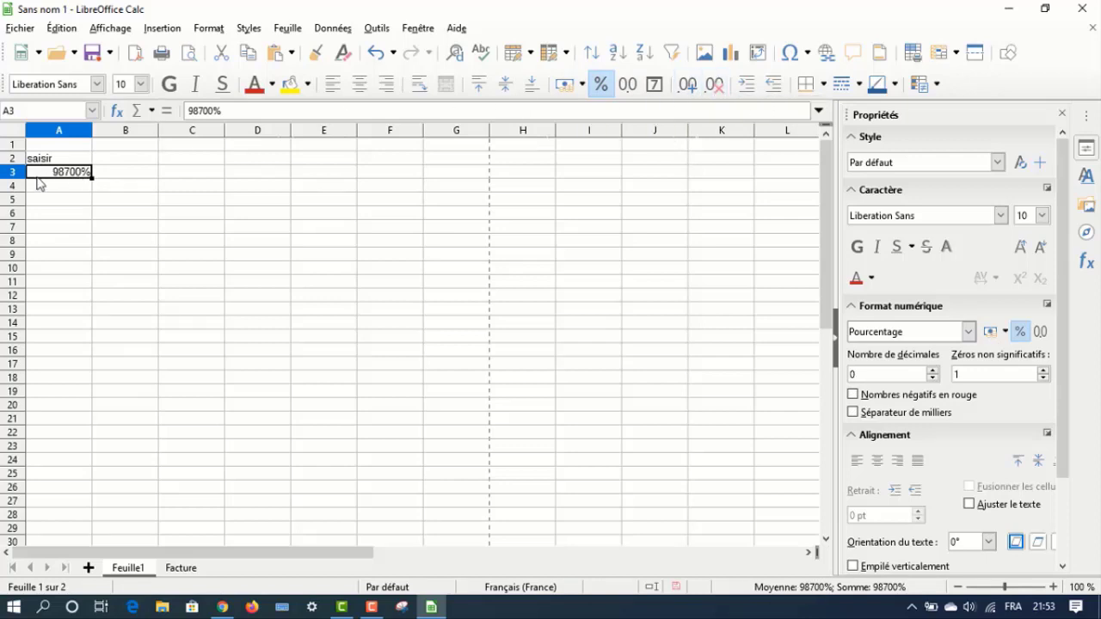
pyautogui.click(600, 84)
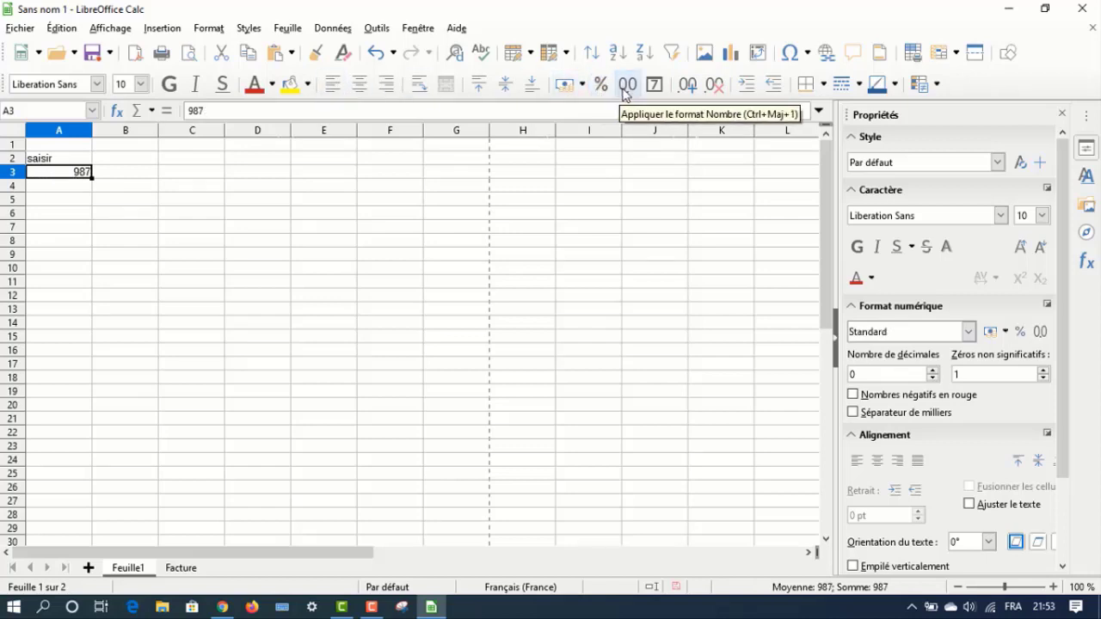
# Apply the number format to A3, increase it to four decimals and reduce it to zero decimals
pyautogui.click(626, 86)
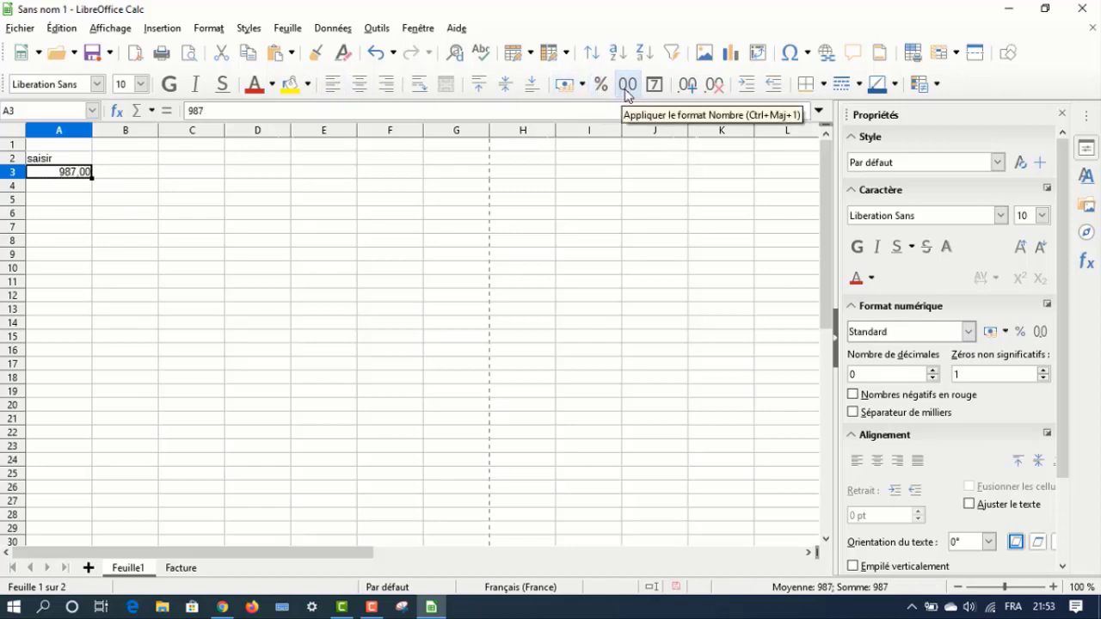
pyautogui.click(687, 86)
pyautogui.click(688, 86)
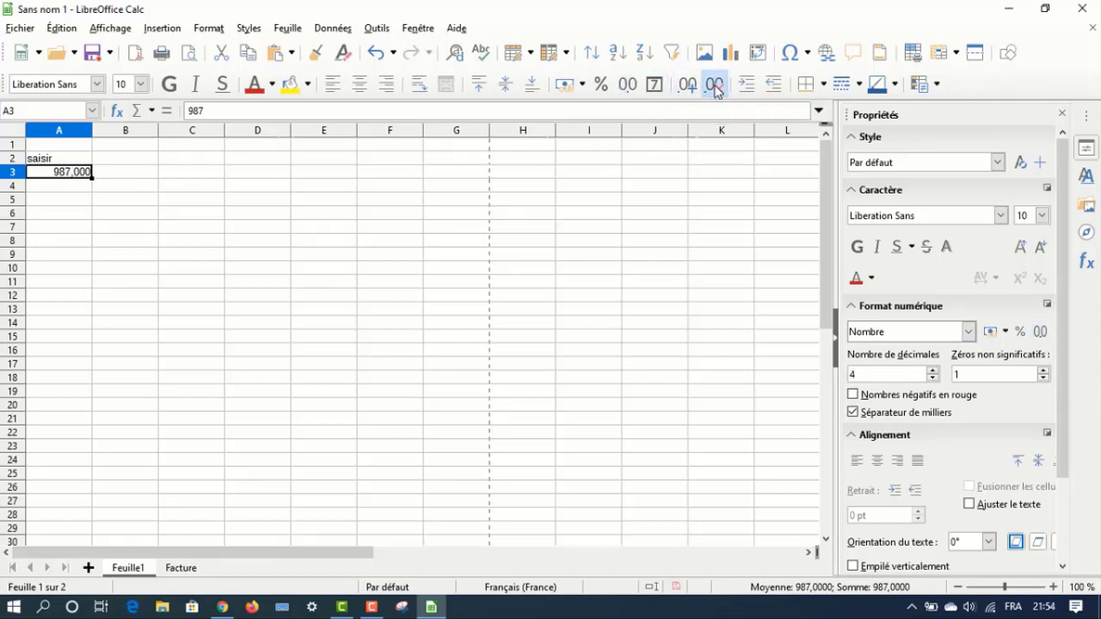
pyautogui.click(714, 86)
pyautogui.click(713, 86)
pyautogui.click(714, 86)
pyautogui.click(713, 86)
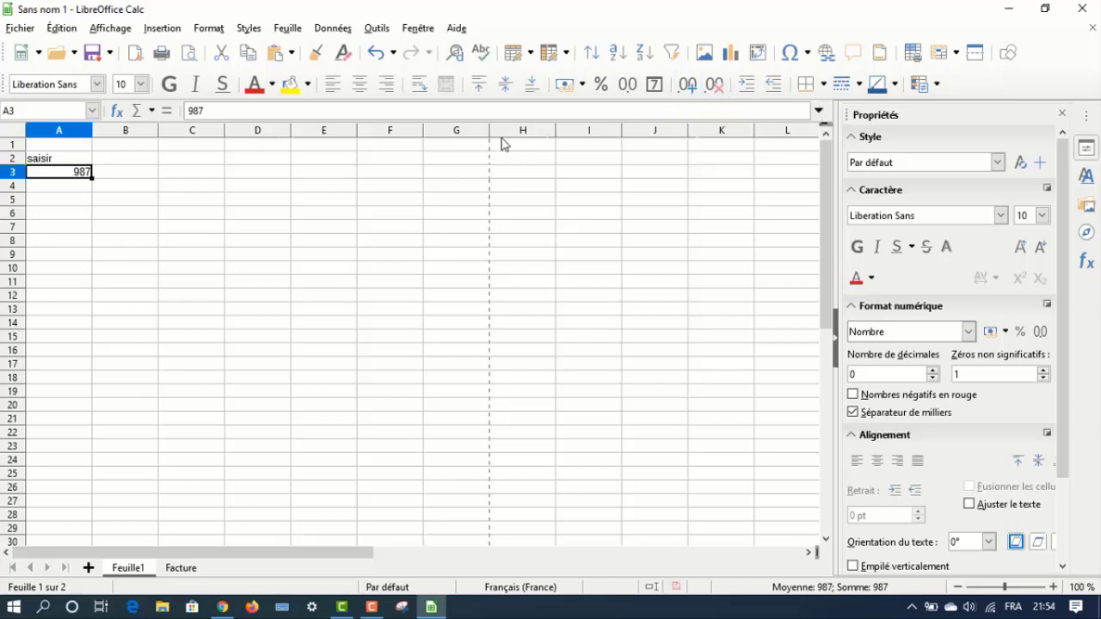
# Enter the date 13/02/02 in cell B2 and dismiss the antivirus notification
pyautogui.doubleClick(72, 176)
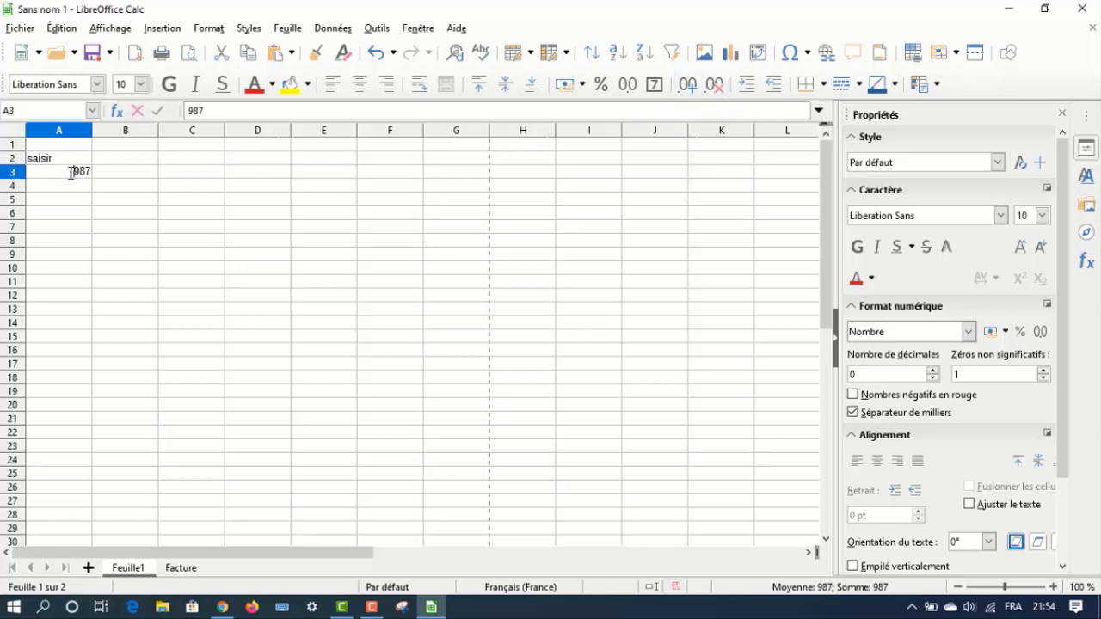
pyautogui.click(144, 165)
pyautogui.doubleClick(144, 165)
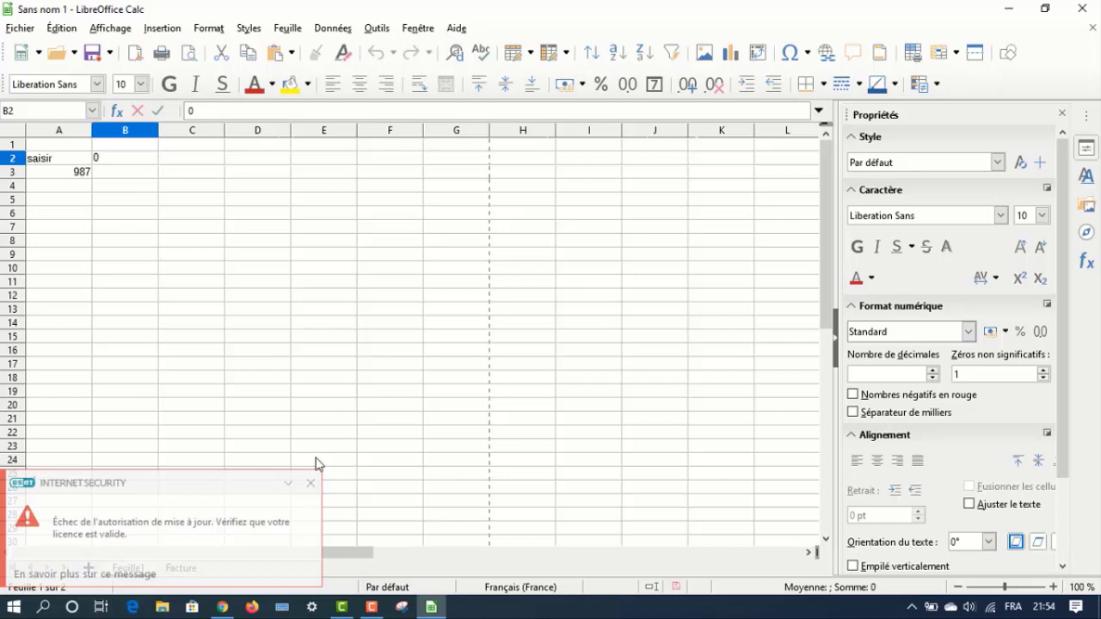
pyautogui.click(311, 483)
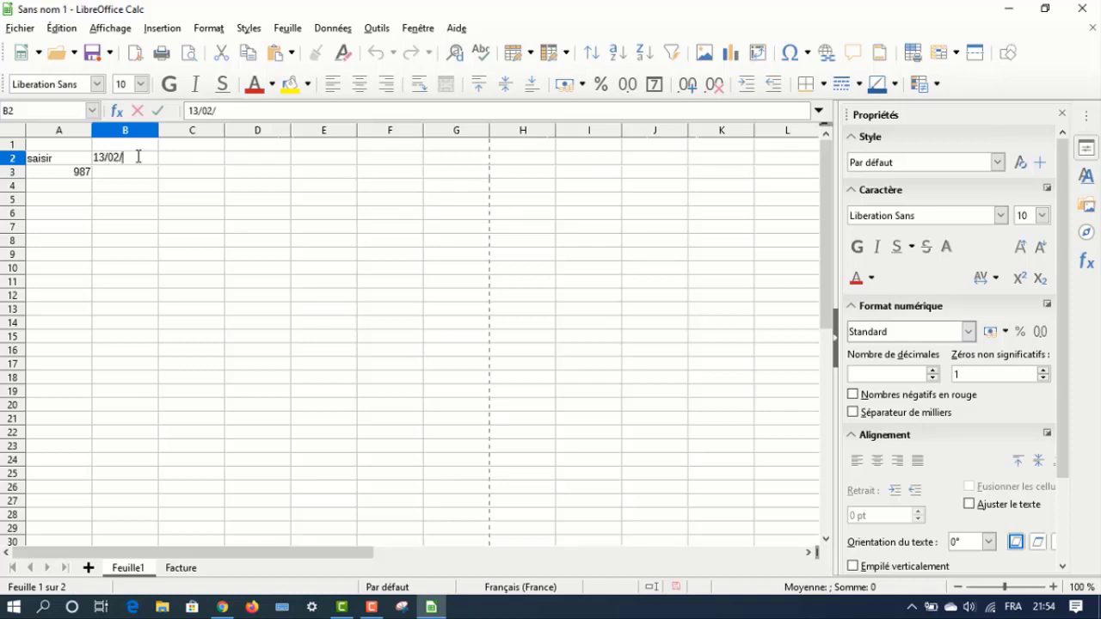
pyautogui.write('02')
pyautogui.click(140, 178)
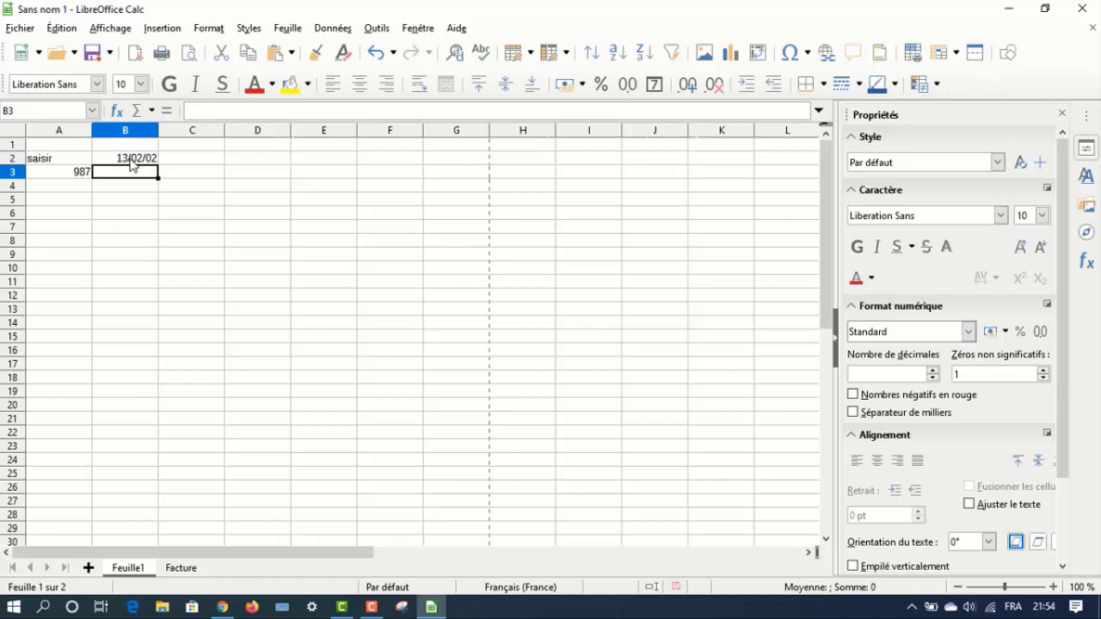
# Compare several date formats for cell B2 and apply the one shown as ven. 31 déc. 99 (NN J MMM AA)
pyautogui.click(131, 160)
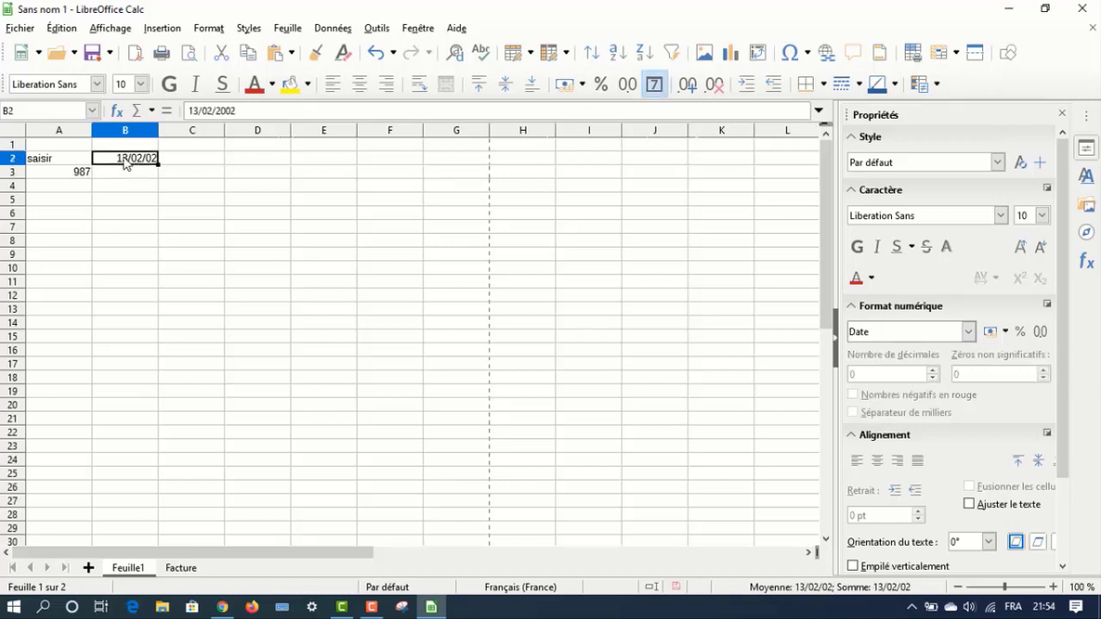
pyautogui.click(655, 86)
pyautogui.click(208, 28)
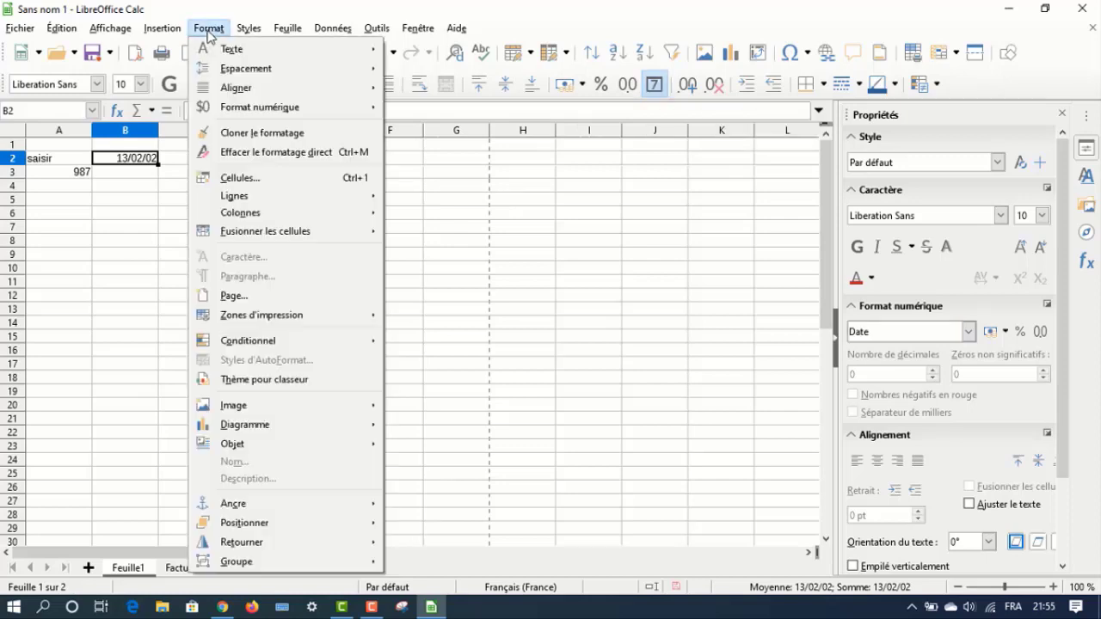
pyautogui.click(270, 181)
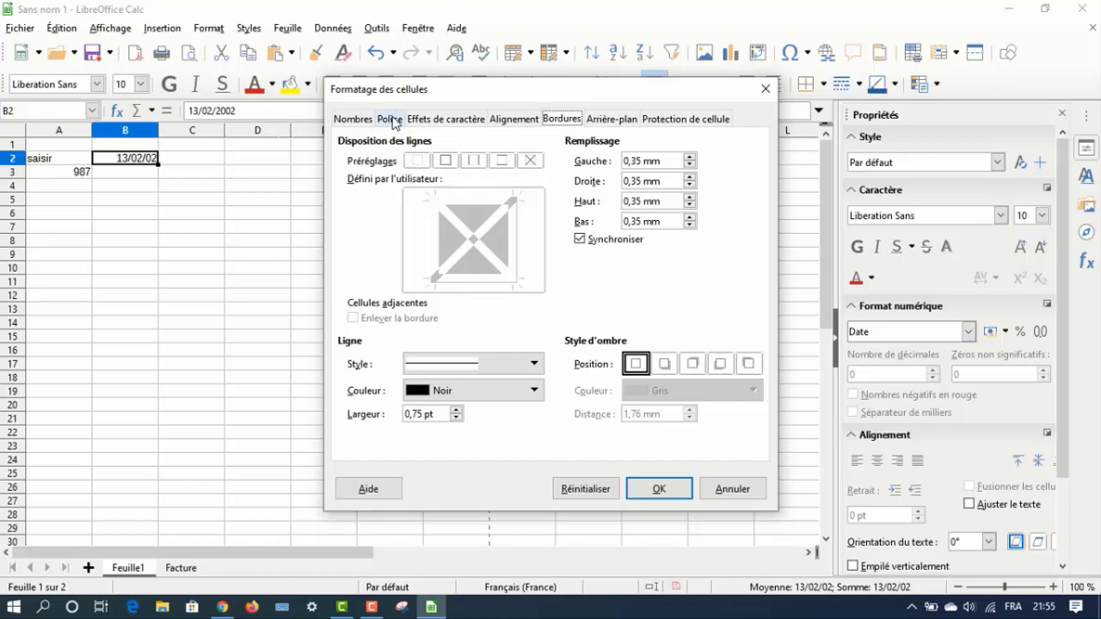
pyautogui.click(352, 120)
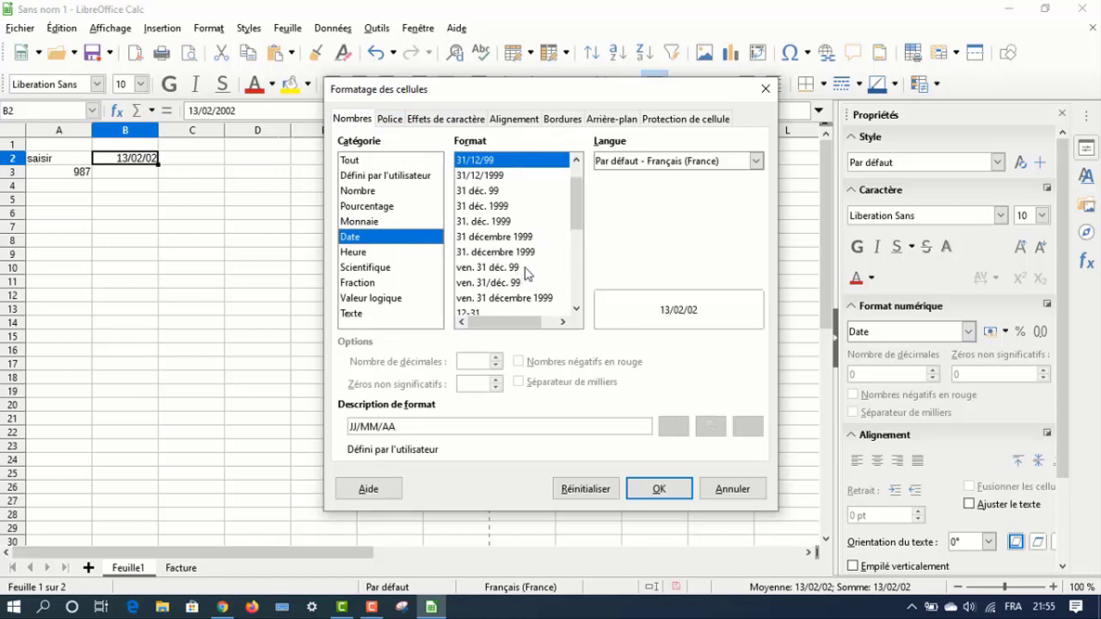
pyautogui.click(499, 191)
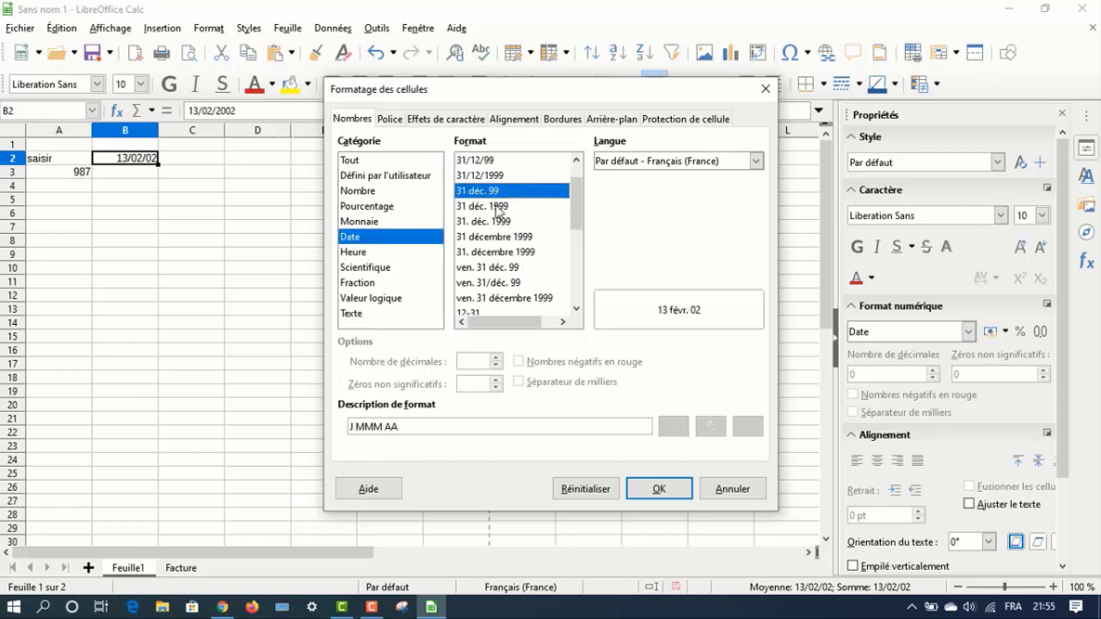
pyautogui.click(491, 251)
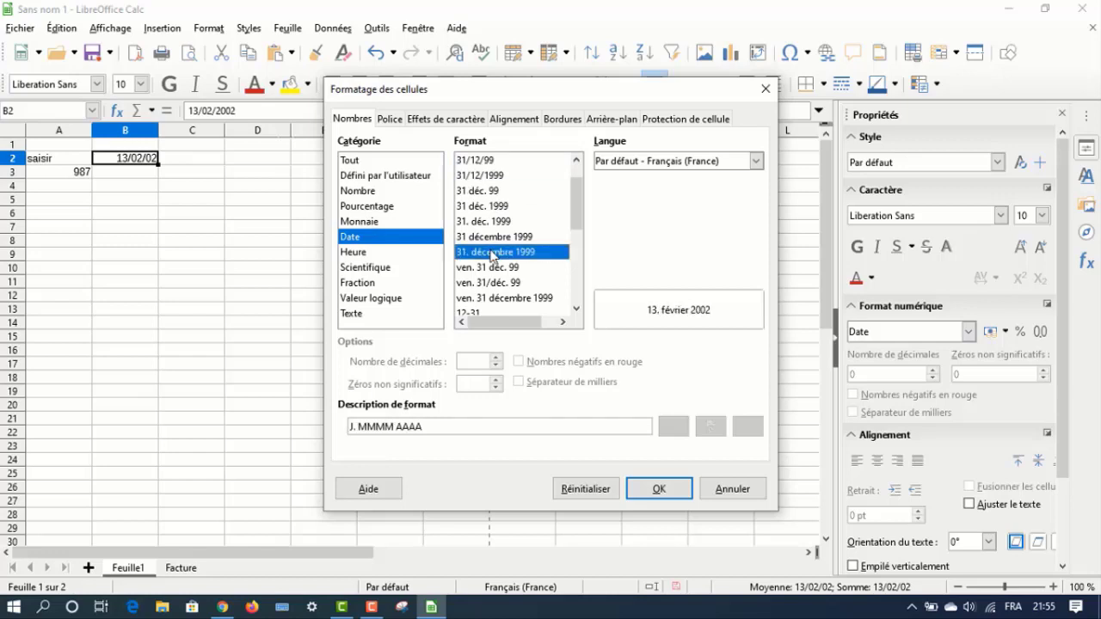
pyautogui.click(491, 269)
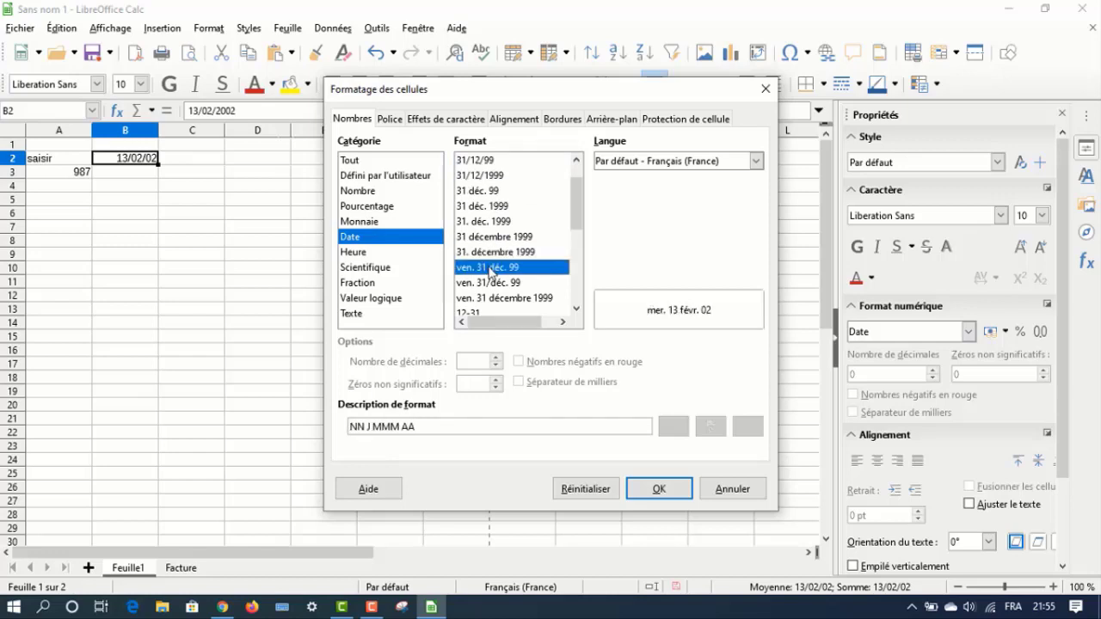
pyautogui.click(643, 491)
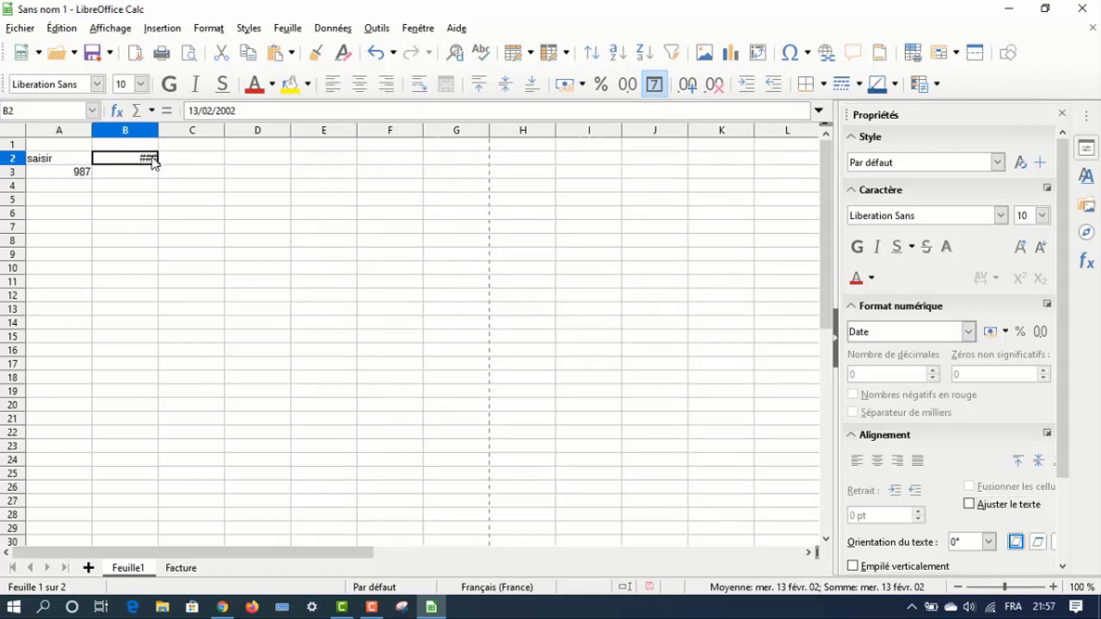
# Merge cells B2:D2 and centre the date horizontally in the merged cell
pyautogui.moveTo(155, 162); pyautogui.dragTo(249, 167)
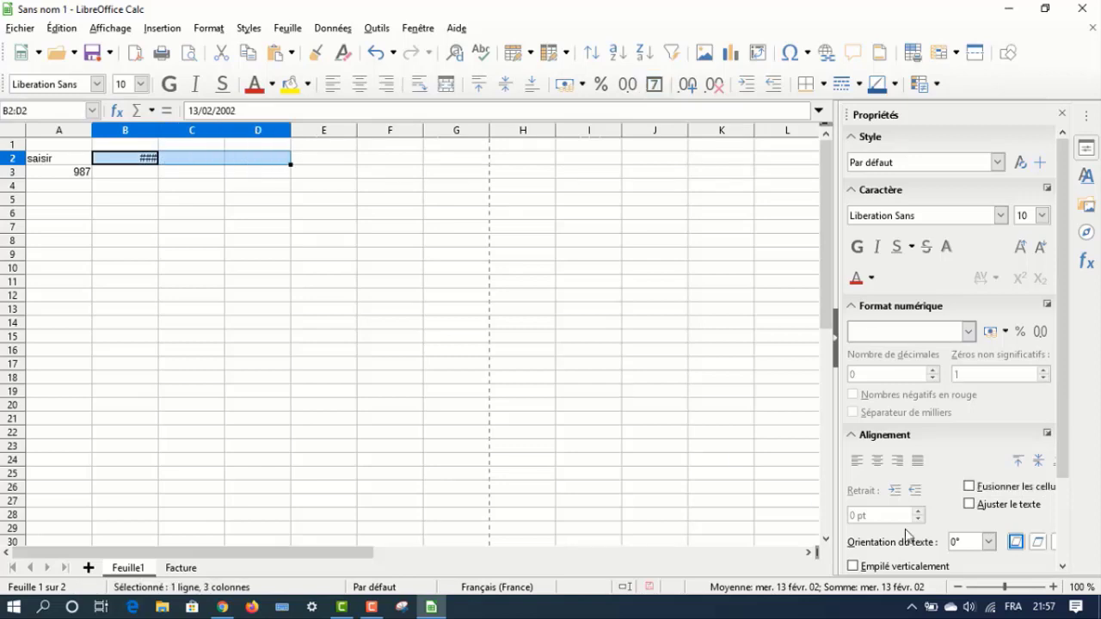
pyautogui.click(970, 487)
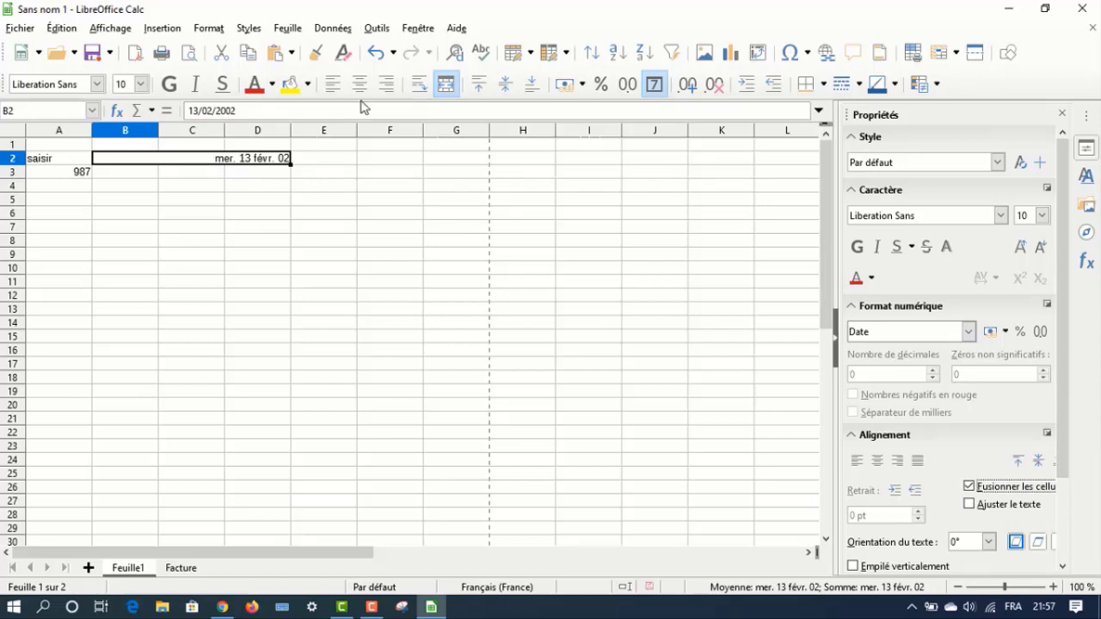
pyautogui.click(359, 84)
pyautogui.click(279, 188)
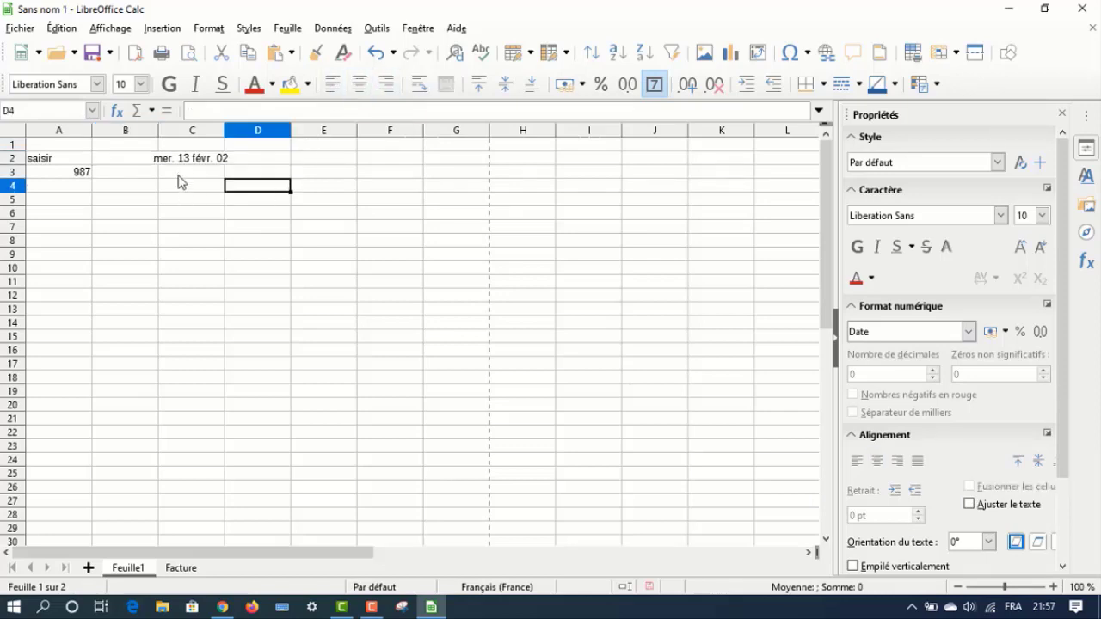
pyautogui.click(176, 163)
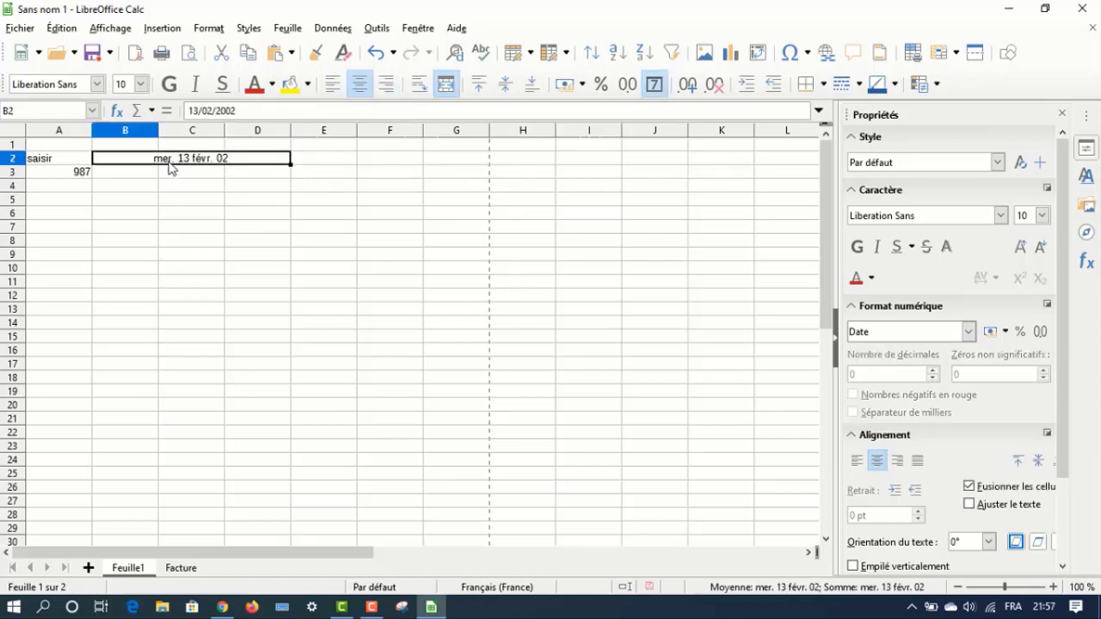
# Switch to the Facture sheet, examine its print preview at 100 % and close the preview
pyautogui.click(181, 567)
pyautogui.click(307, 337)
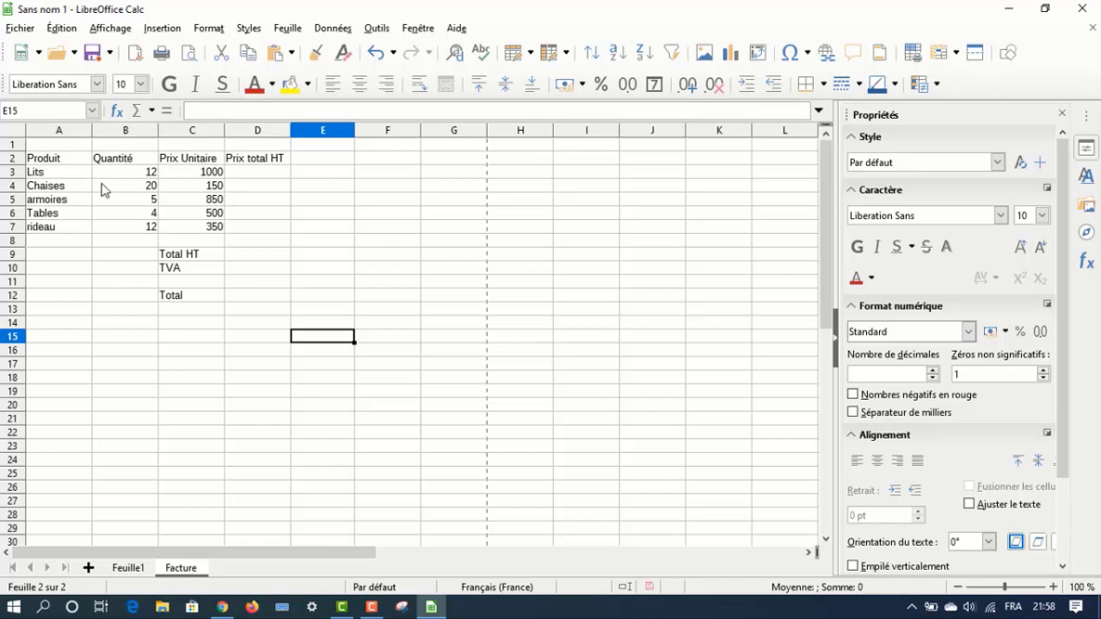
pyautogui.click(86, 160)
pyautogui.hotkey('ctrl', 'shift', 'o')
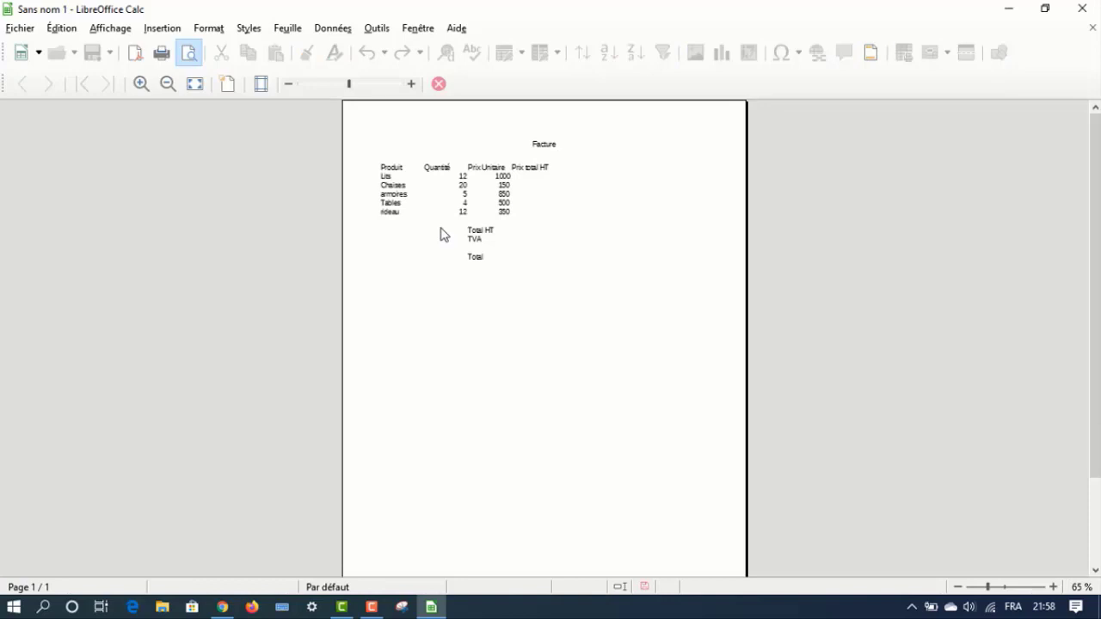
pyautogui.scroll(4, 440, 234)
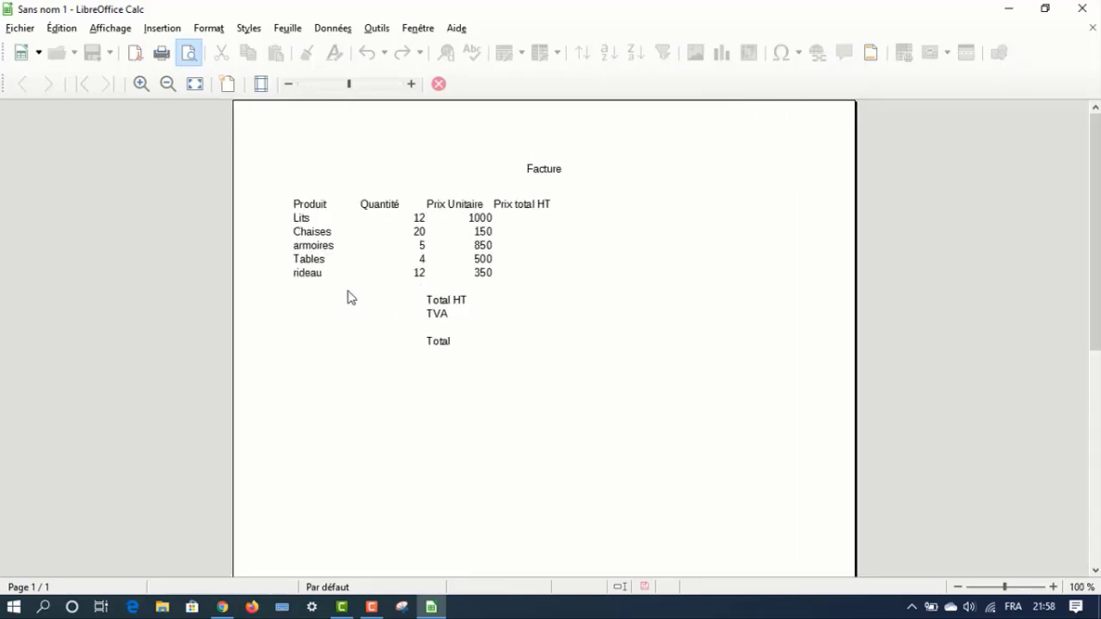
pyautogui.click(438, 83)
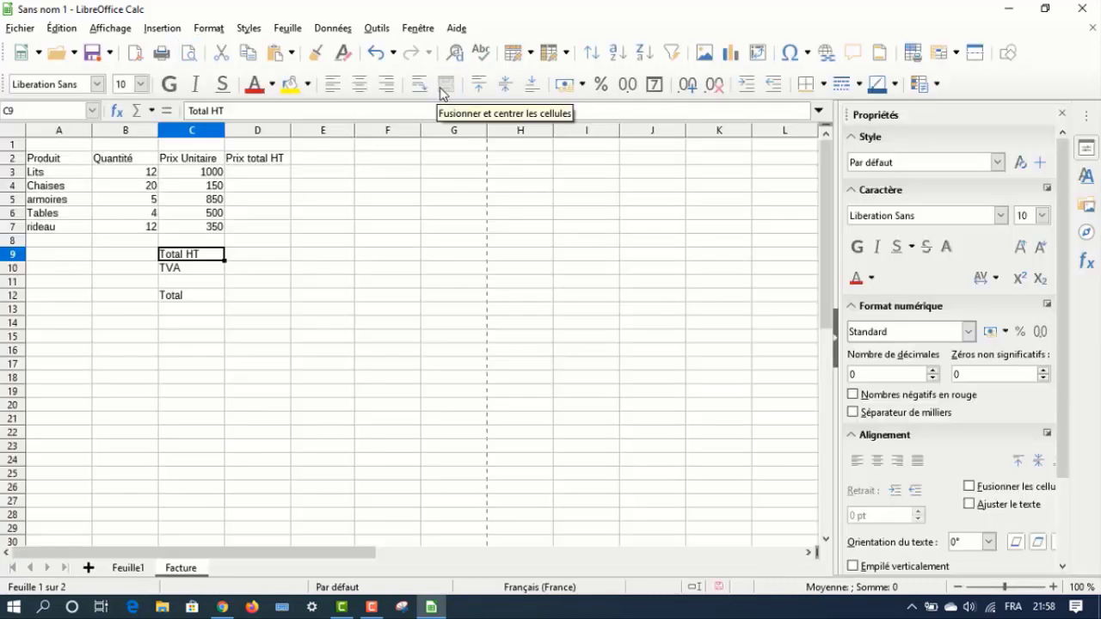
# Apply outer and inner borders to all cells of the product table A2:D7 on the Facture sheet
pyautogui.click(184, 266)
pyautogui.moveTo(43, 158); pyautogui.dragTo(258, 227)
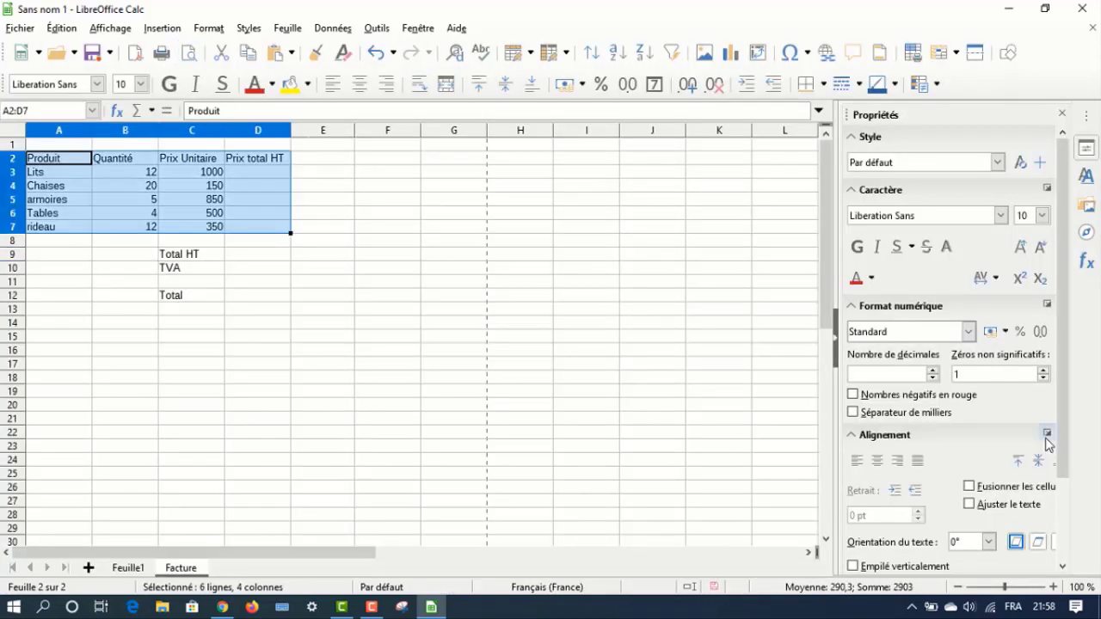
pyautogui.moveTo(1062, 429); pyautogui.dragTo(1061, 511)
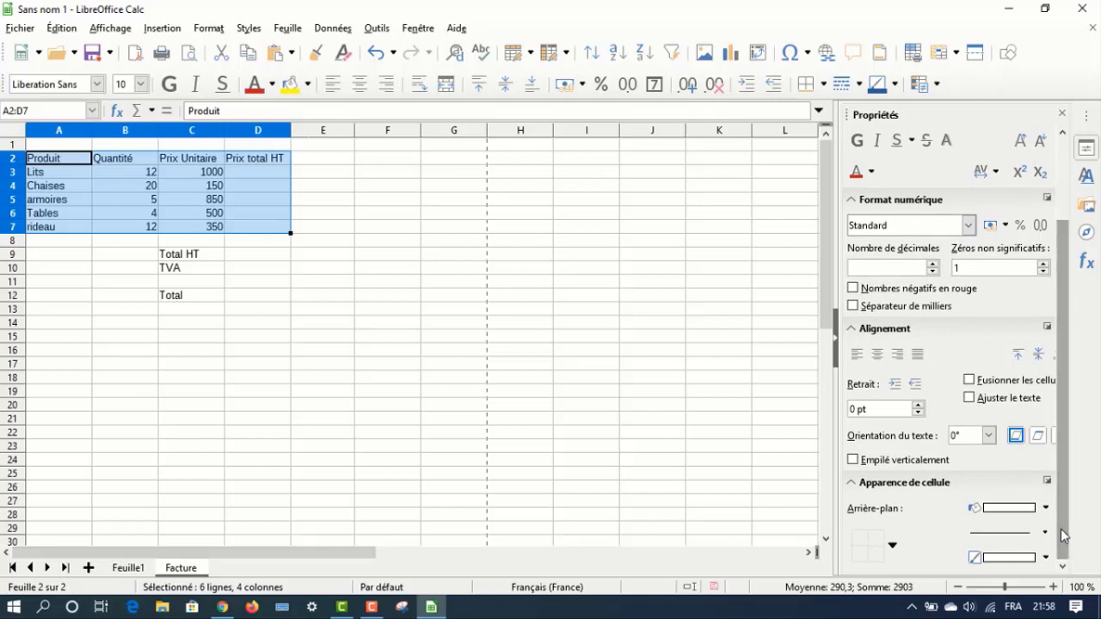
pyautogui.click(893, 546)
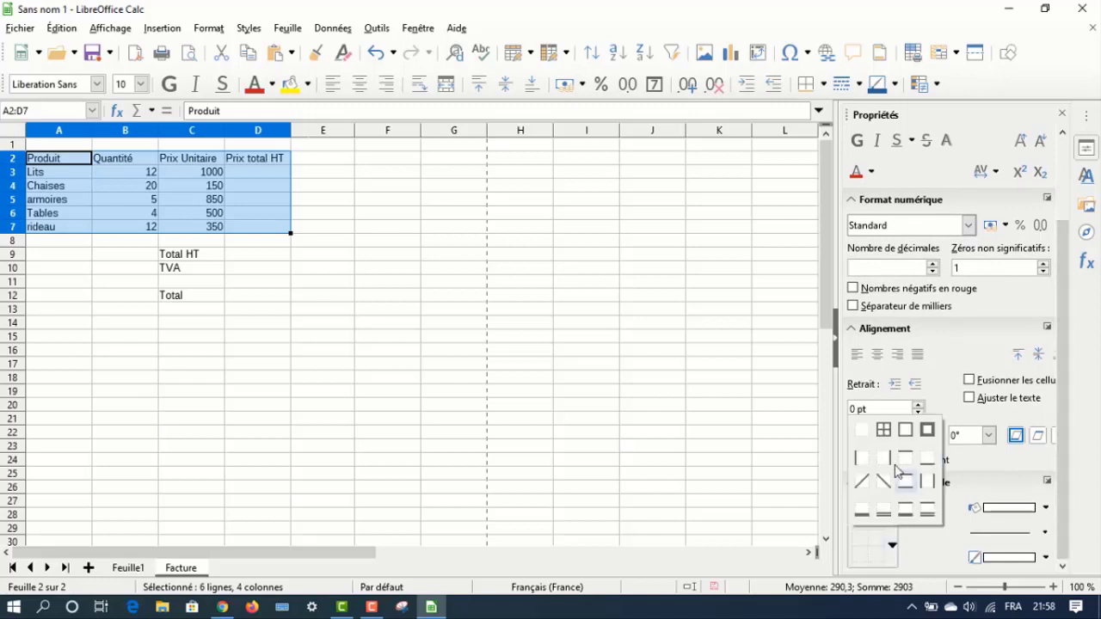
pyautogui.click(887, 439)
pyautogui.click(220, 239)
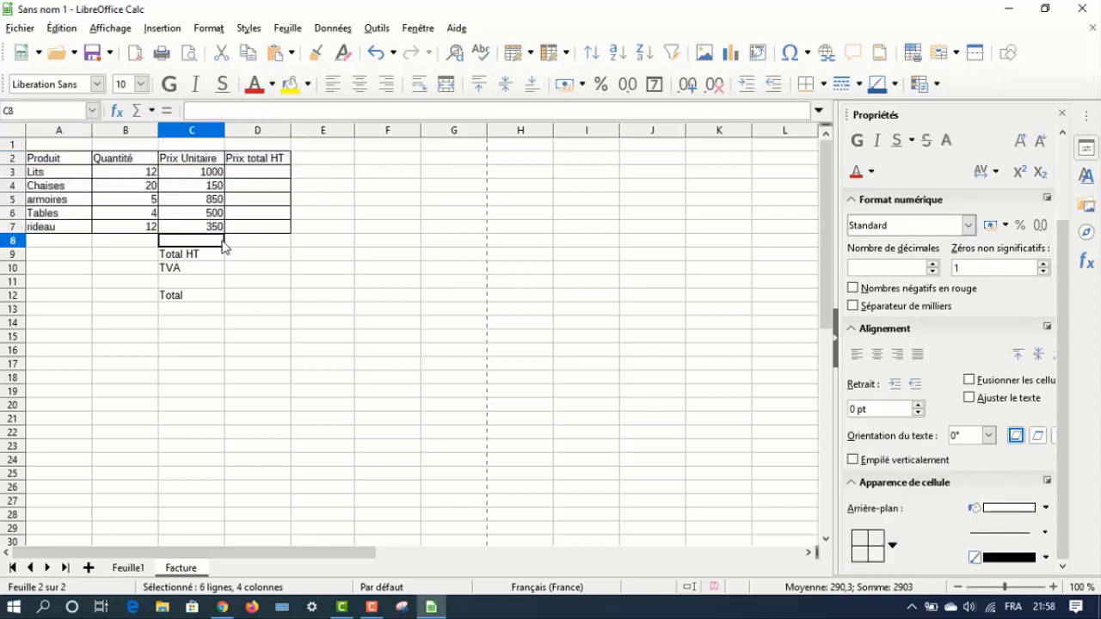
# Apply outer and inner borders to the Total HT and TVA block C9:D10 and to the Total row C12:D12
pyautogui.moveTo(216, 256); pyautogui.dragTo(260, 275)
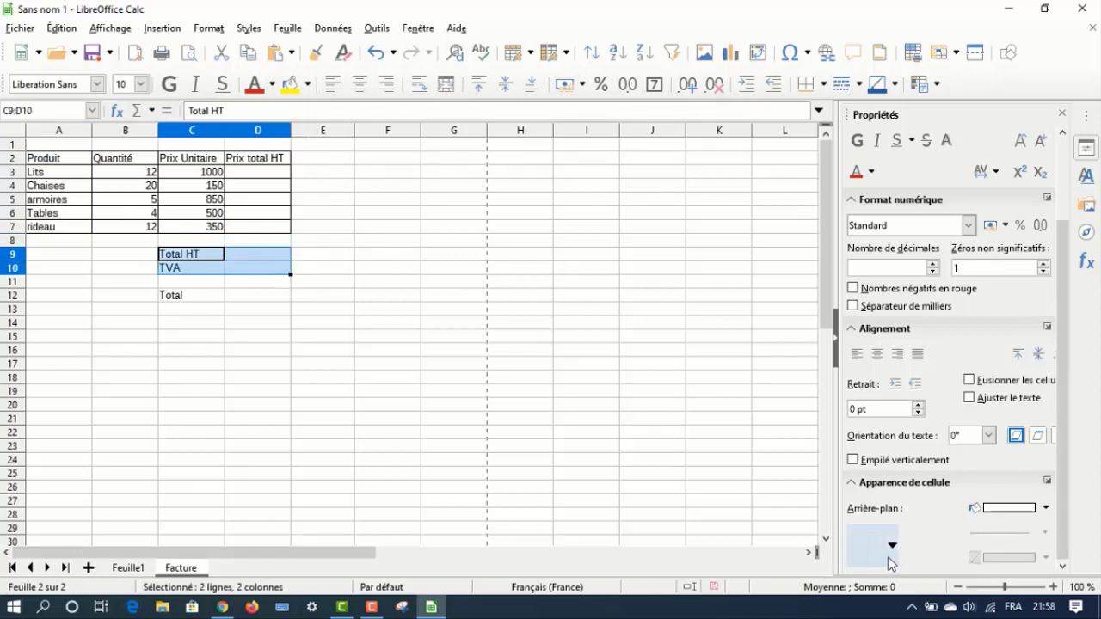
pyautogui.click(891, 544)
pyautogui.click(883, 429)
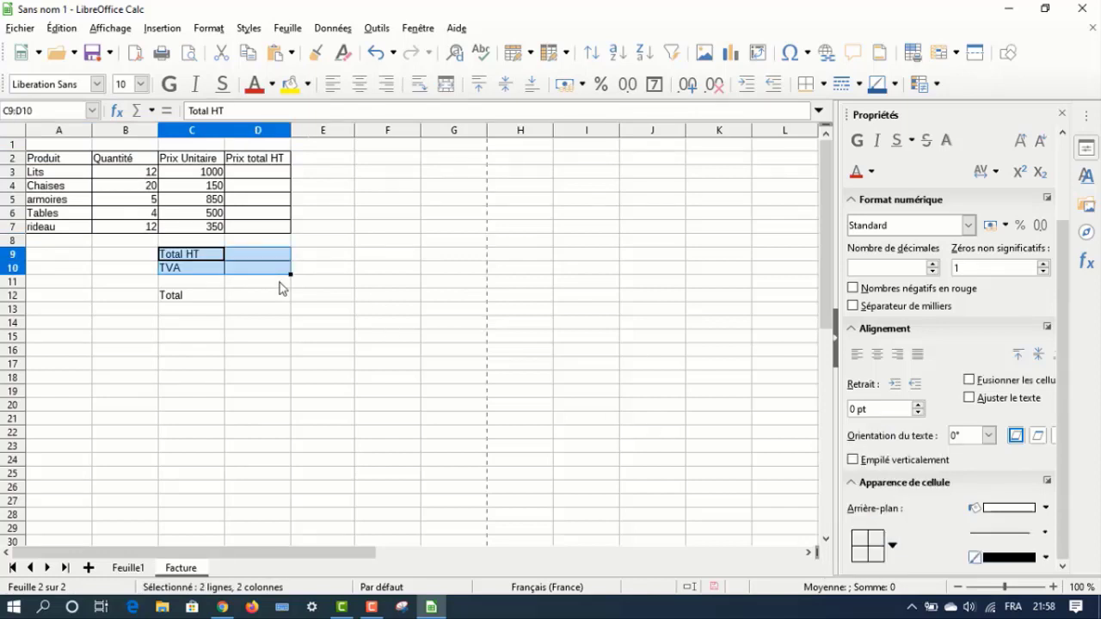
pyautogui.moveTo(216, 297); pyautogui.dragTo(249, 298)
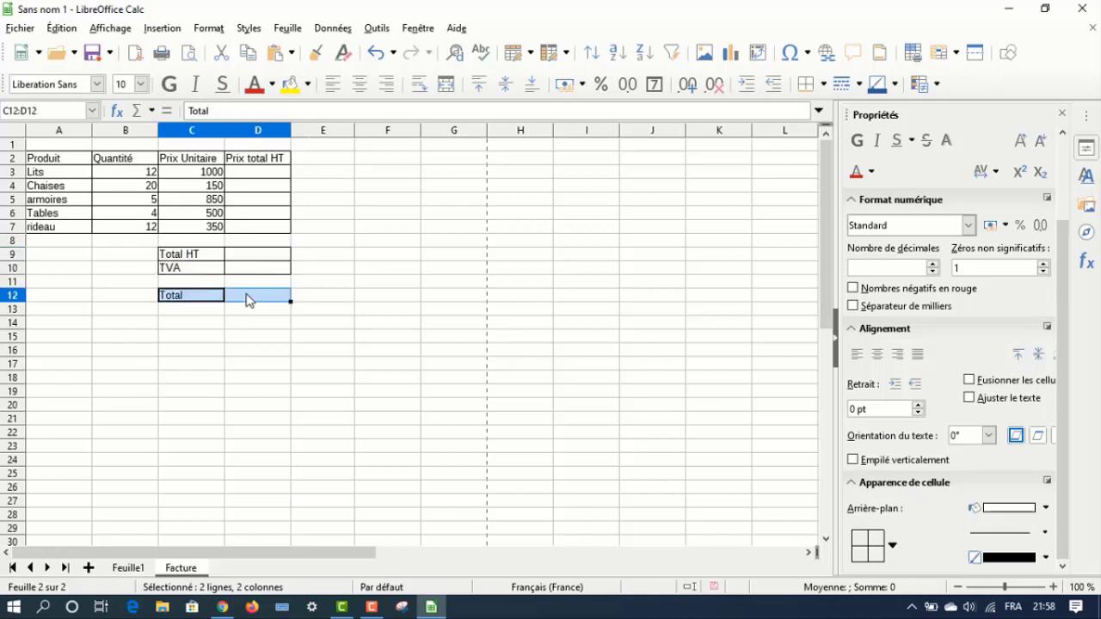
pyautogui.click(893, 548)
pyautogui.click(883, 429)
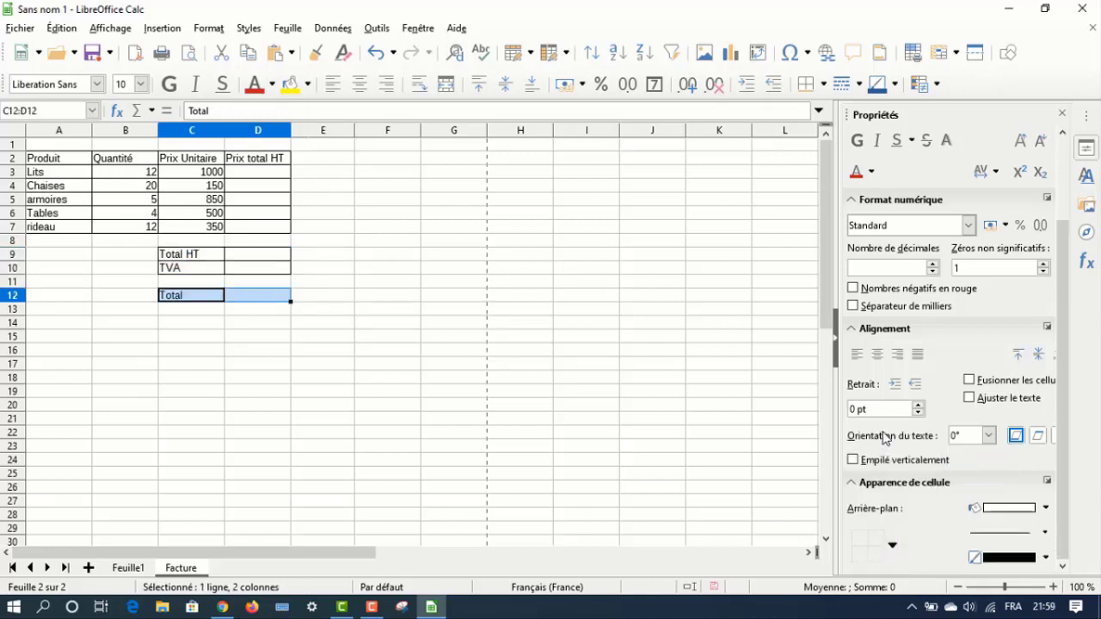
pyautogui.click(446, 381)
# Make the header row A2:D2 bold and set its font to Linux Libertine Display G
pyautogui.click(203, 255)
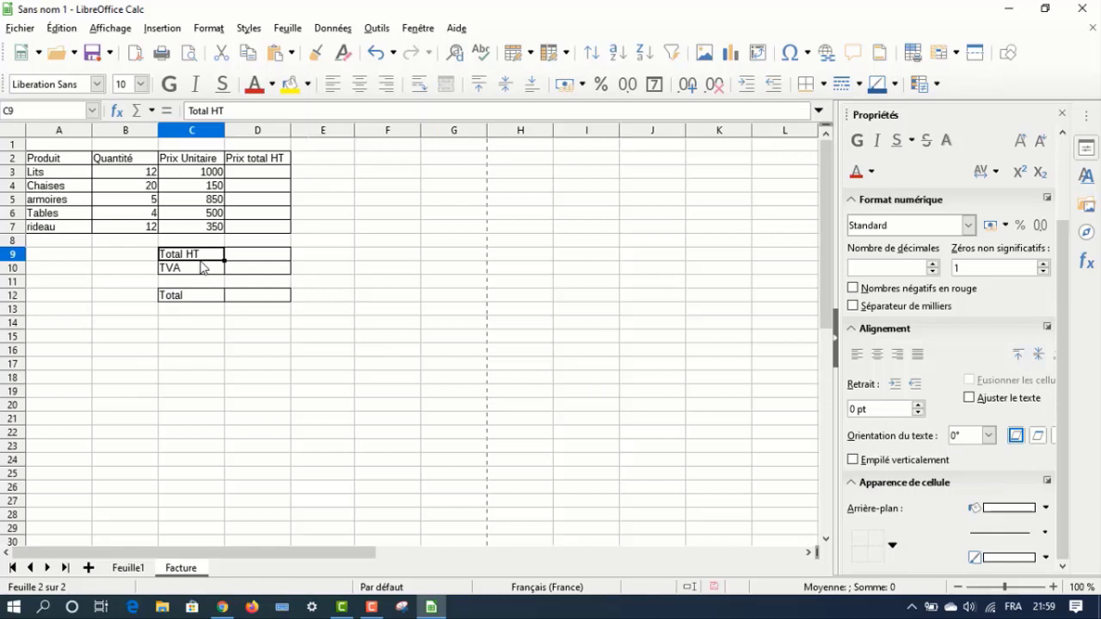
pyautogui.click(127, 162)
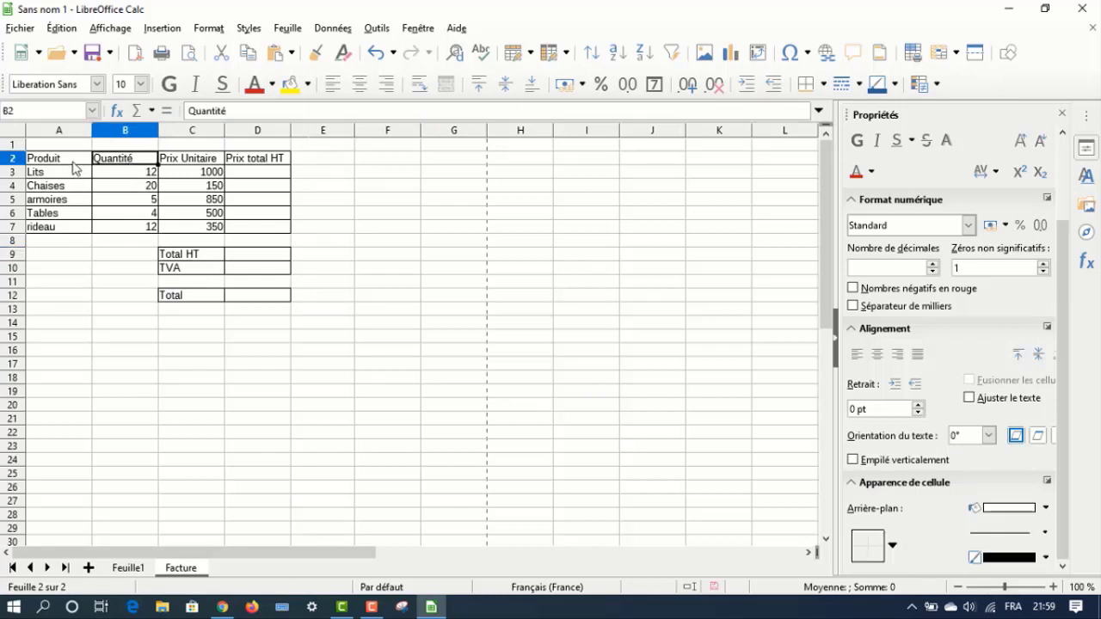
pyautogui.moveTo(73, 162); pyautogui.dragTo(256, 166)
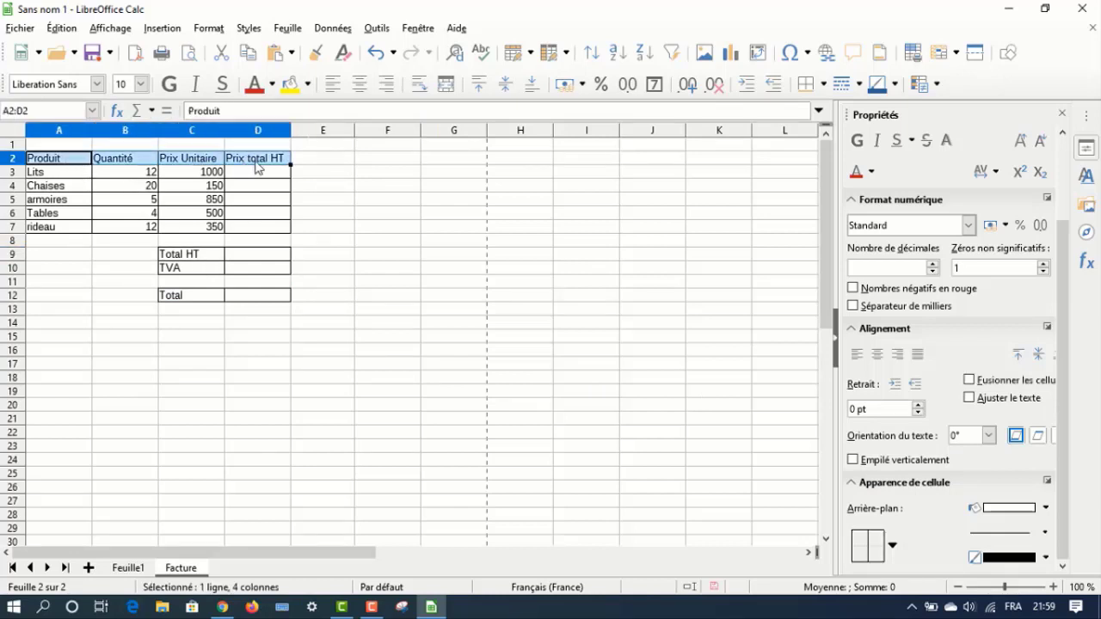
pyautogui.click(968, 226)
pyautogui.click(858, 144)
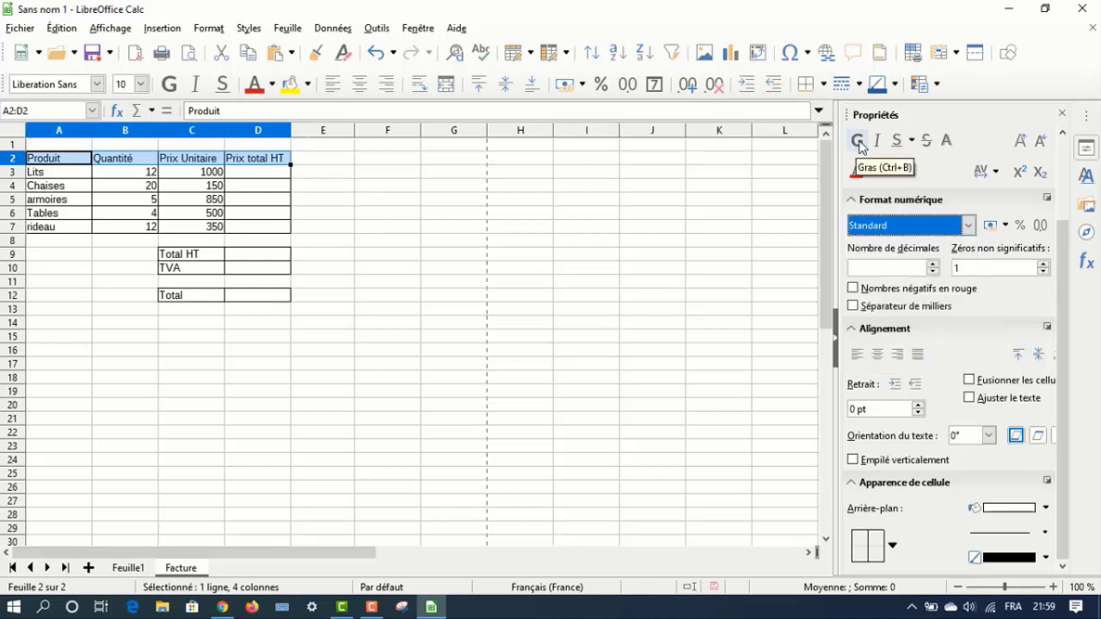
pyautogui.click(859, 145)
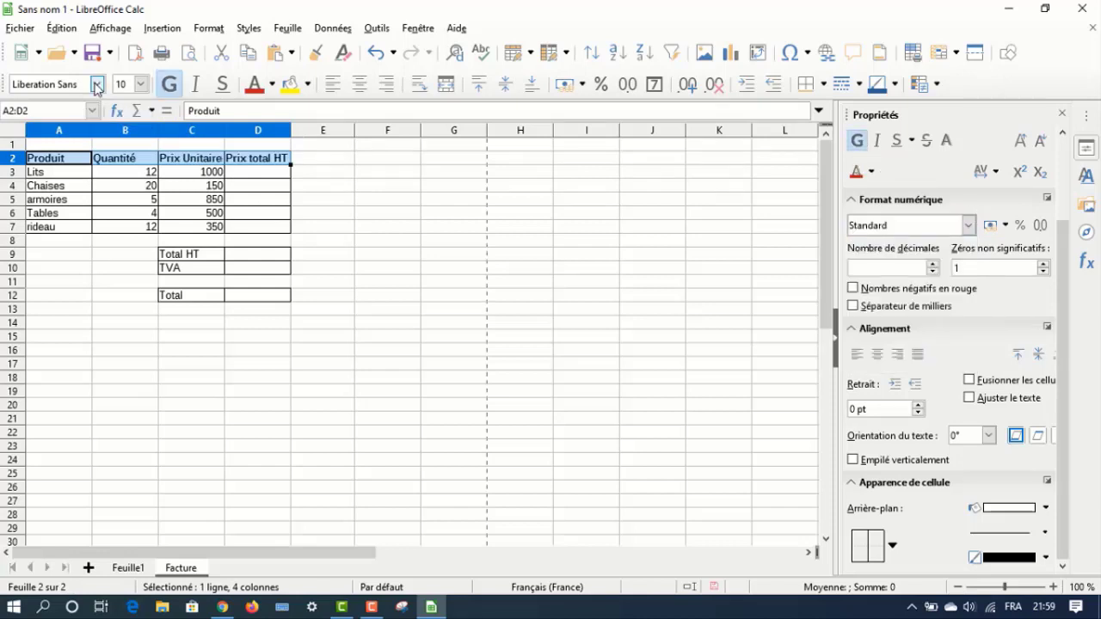
pyautogui.click(96, 86)
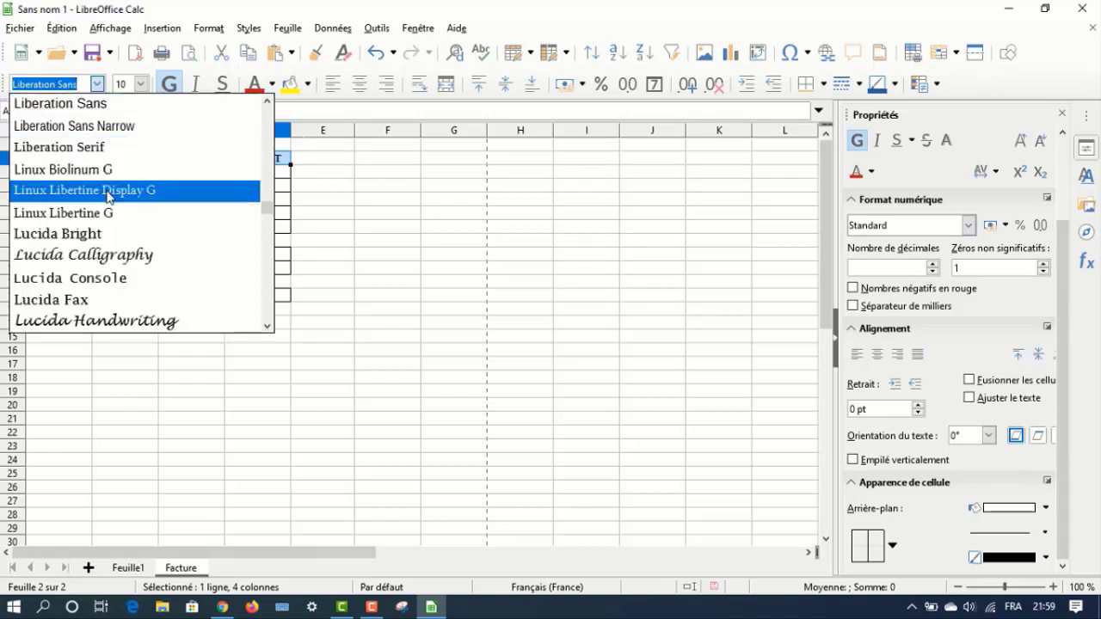
pyautogui.click(109, 197)
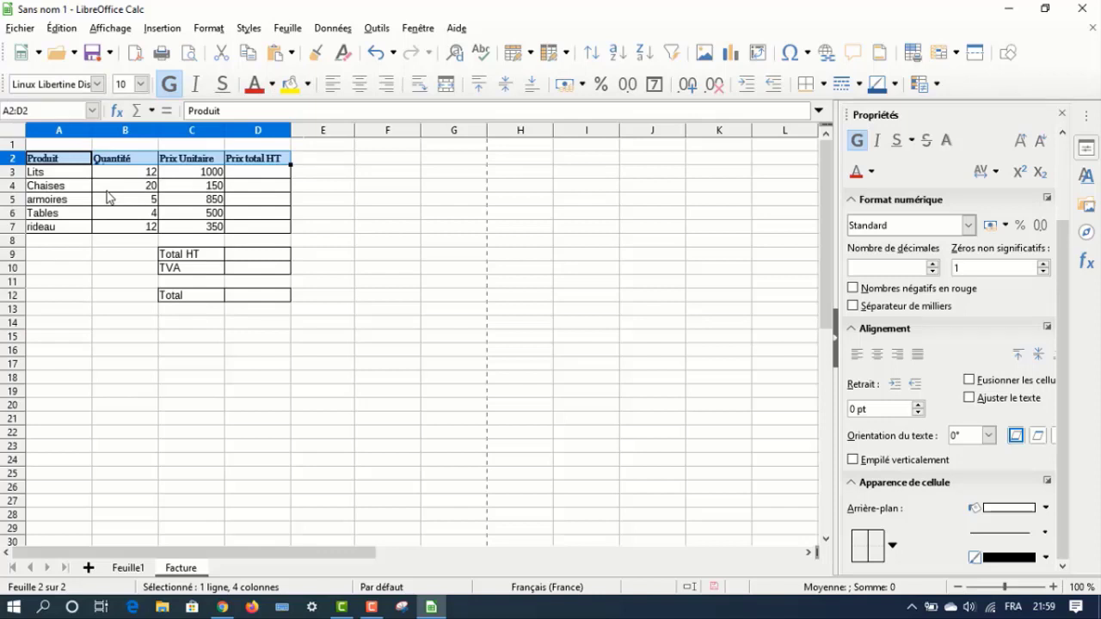
pyautogui.click(107, 190)
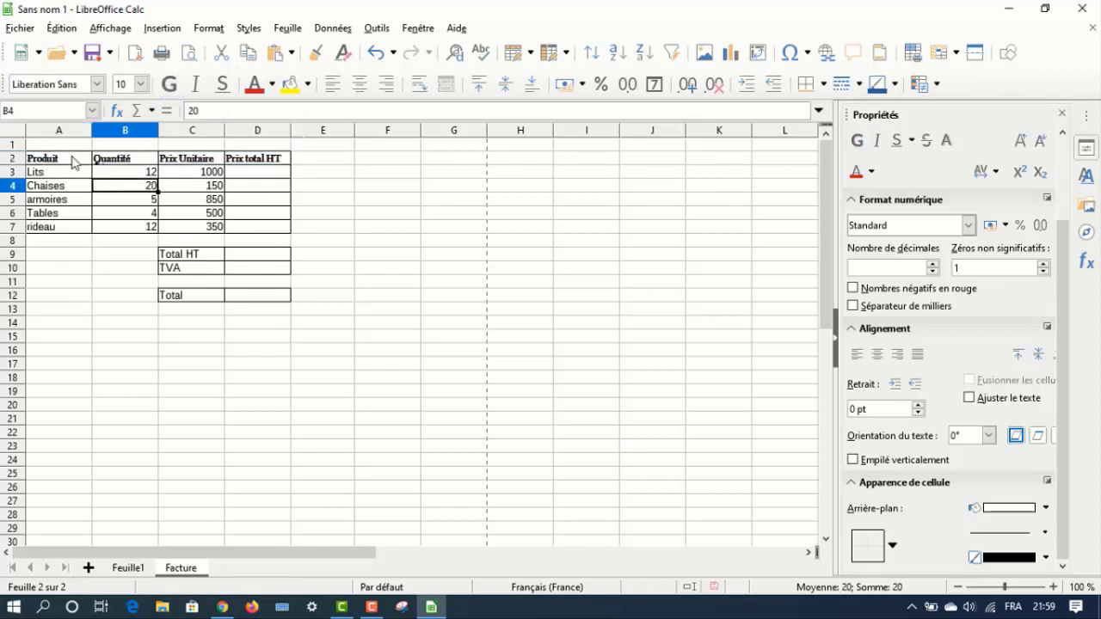
# Clone the formatting of the Prix Unitaire header in C2 onto the Total HT, TVA and Total labels in C9, C10 and C12
pyautogui.moveTo(190, 254); pyautogui.dragTo(192, 272)
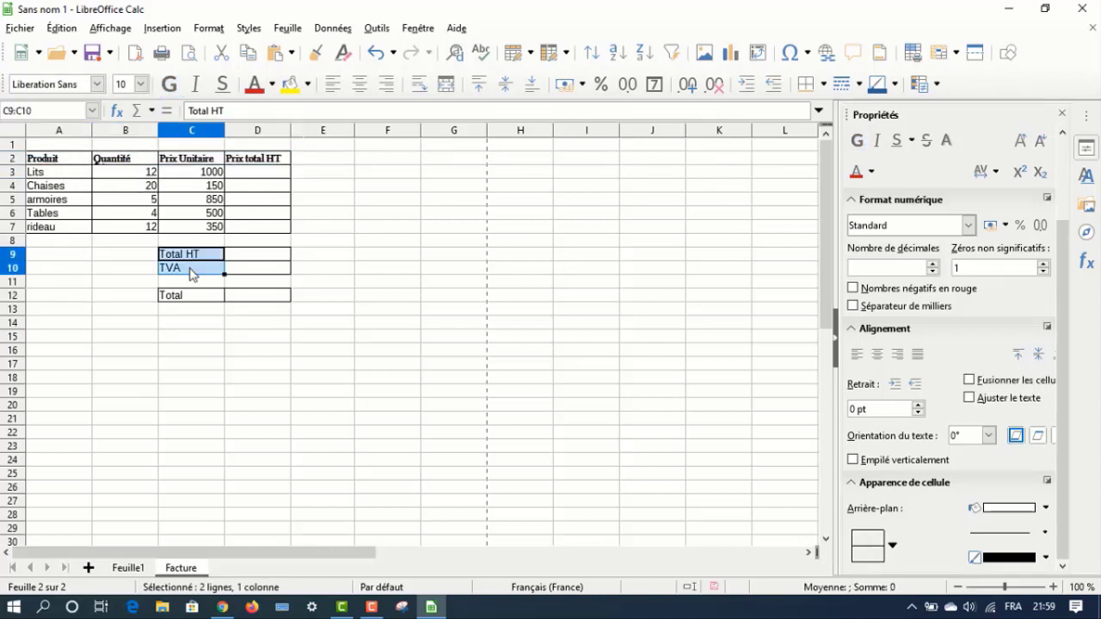
pyautogui.click(189, 188)
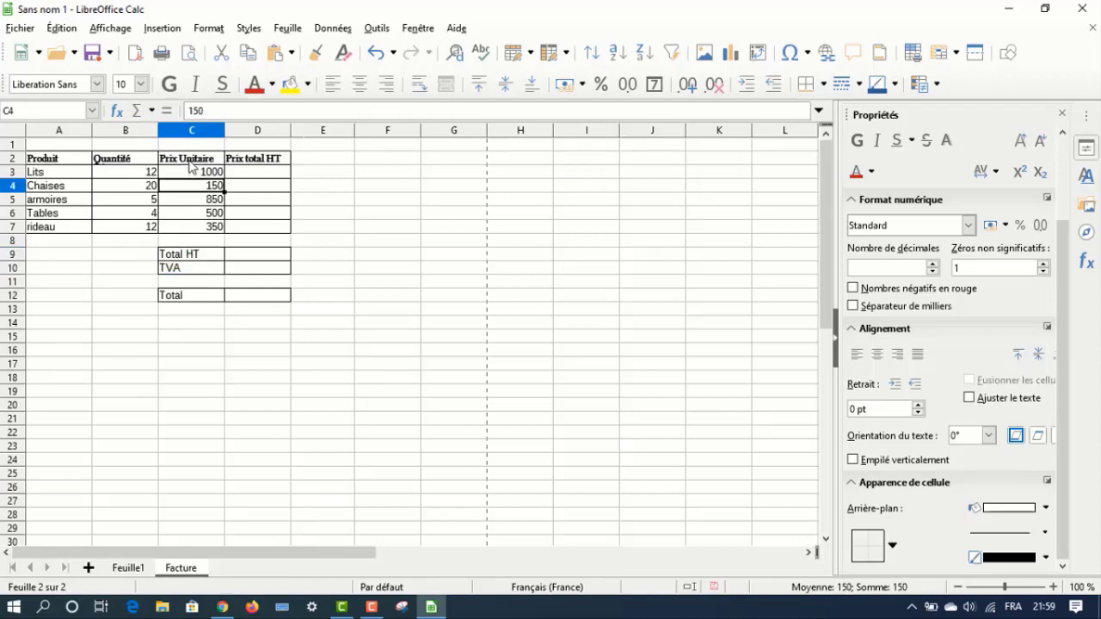
pyautogui.click(189, 162)
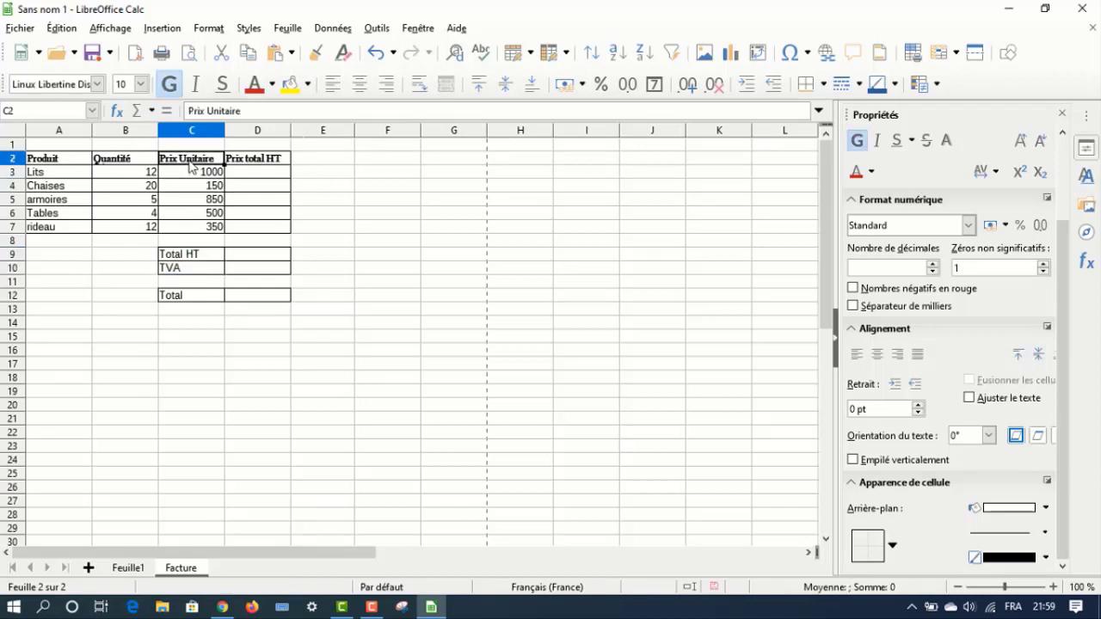
pyautogui.click(316, 53)
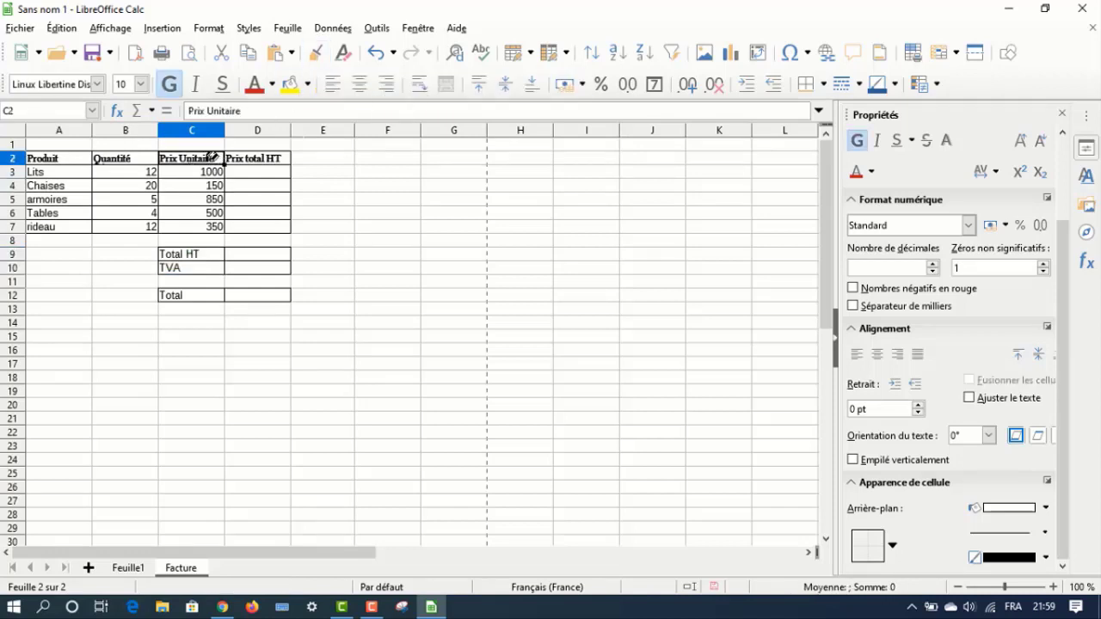
pyautogui.click(203, 254)
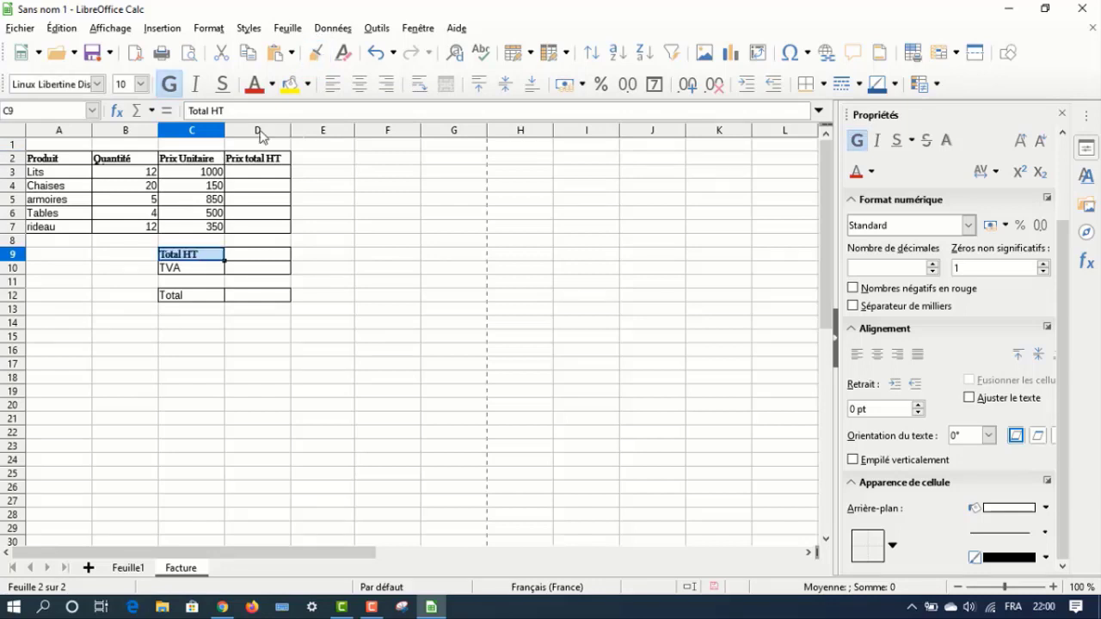
pyautogui.click(325, 55)
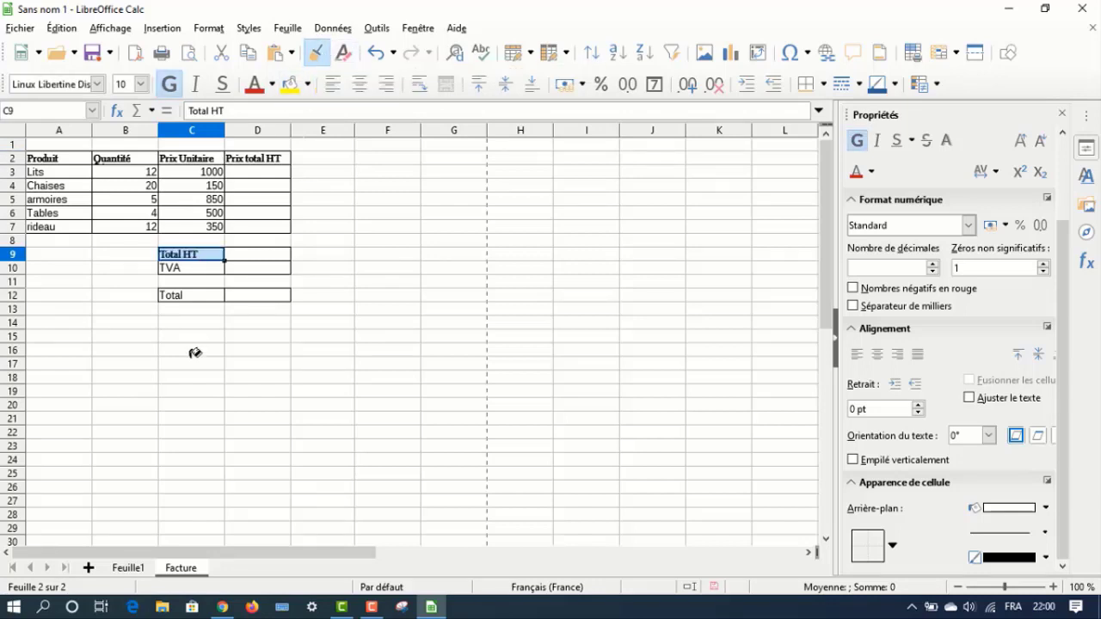
pyautogui.click(210, 268)
pyautogui.click(210, 295)
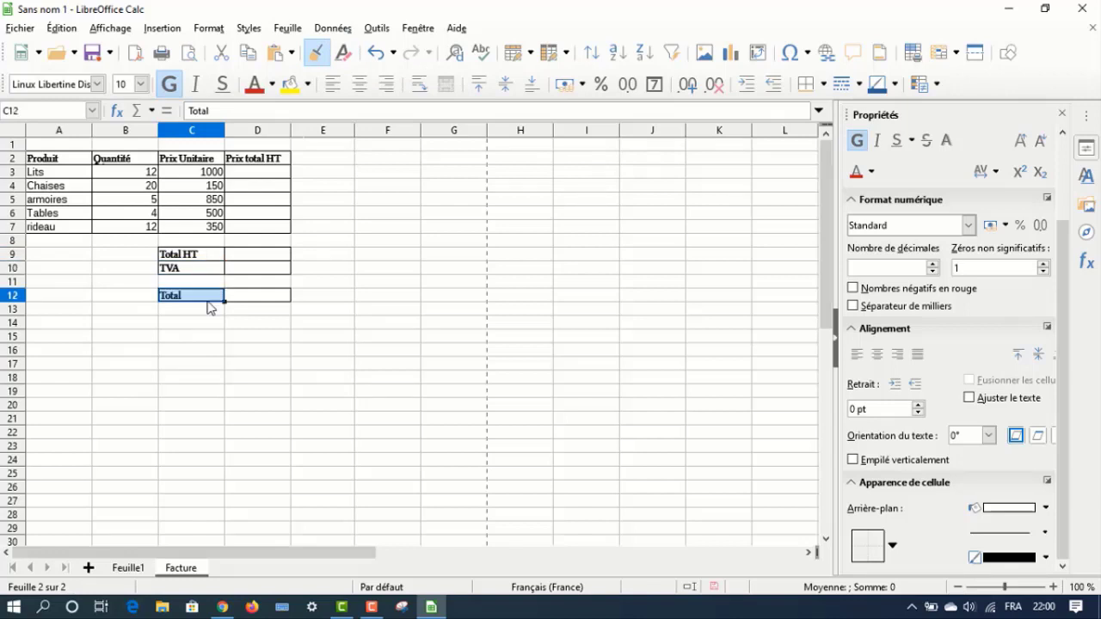
pyautogui.click(322, 57)
pyautogui.press('Escape')
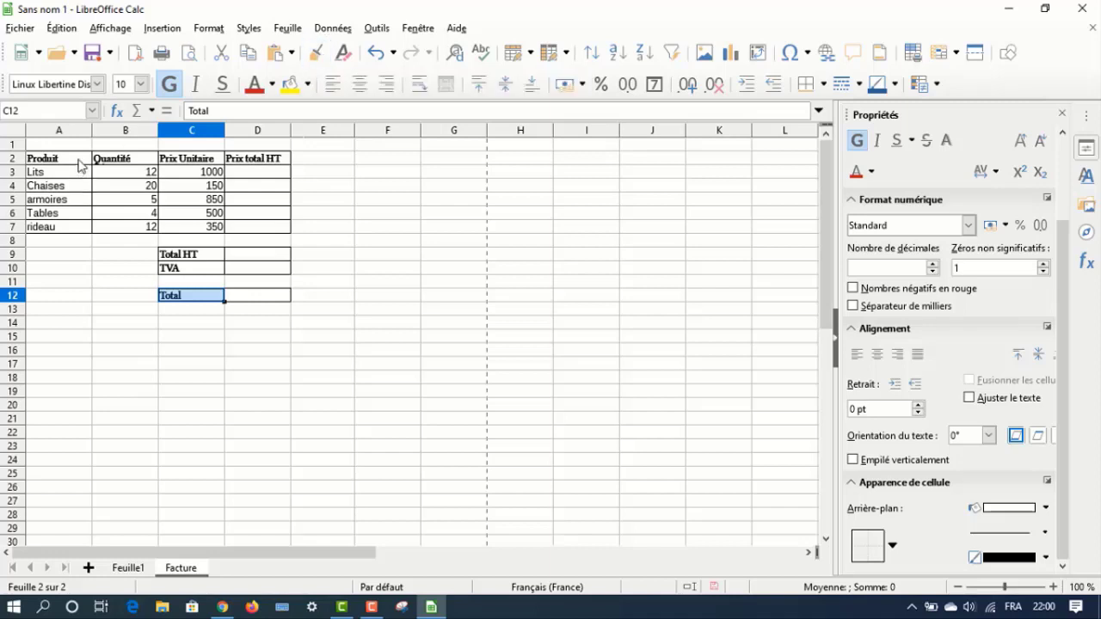
# Fill the background of the header cells A2:D2 with light grey from the standard palette
pyautogui.moveTo(79, 166); pyautogui.dragTo(258, 160)
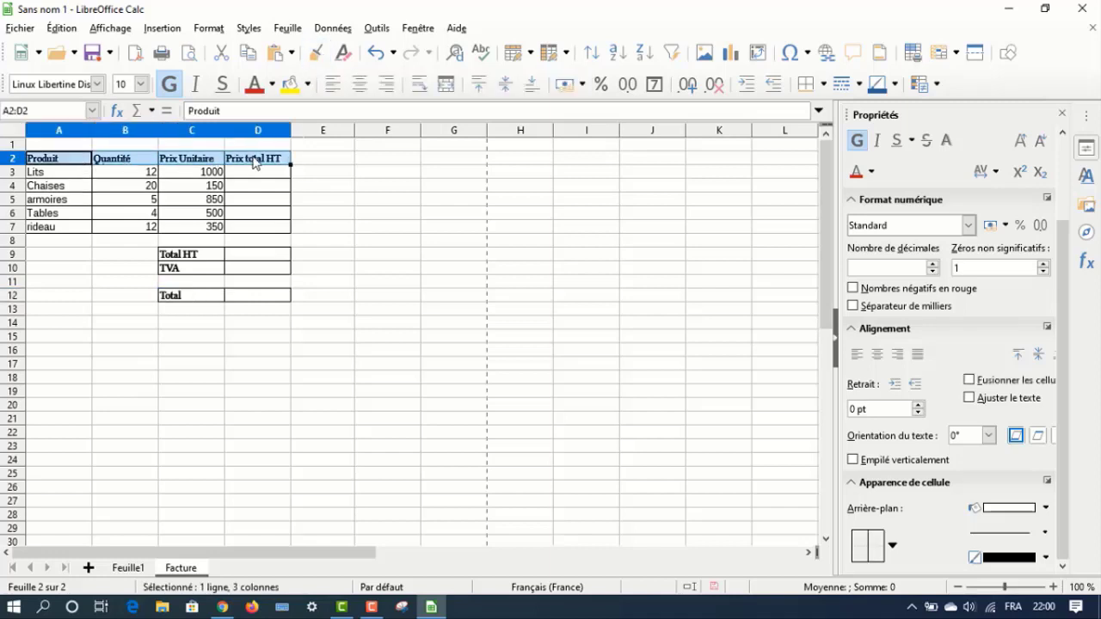
pyautogui.click(289, 83)
pyautogui.click(307, 84)
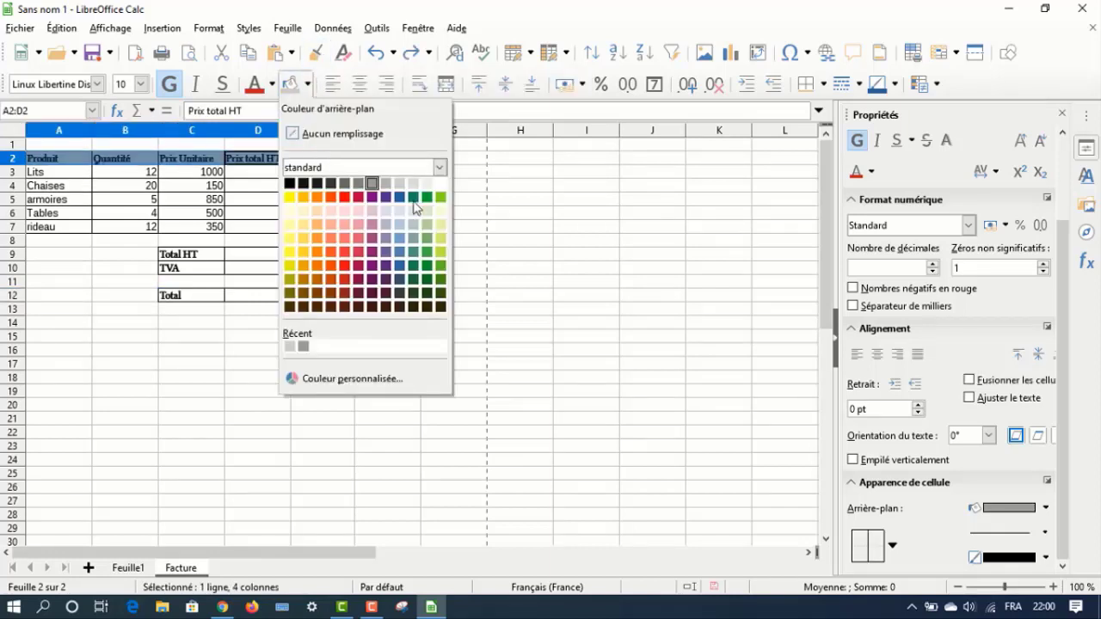
pyautogui.click(418, 183)
pyautogui.click(273, 257)
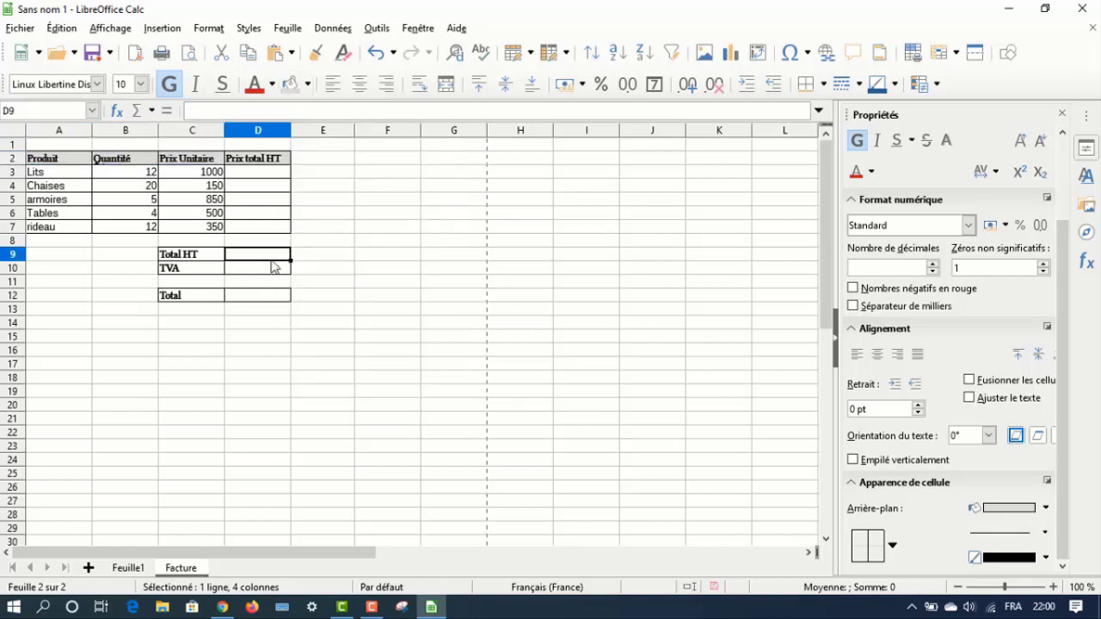
# Apply the same light grey background to the Total HT and TVA labels in C9:C10 and the Total label in C12
pyautogui.moveTo(215, 260); pyautogui.dragTo(216, 272)
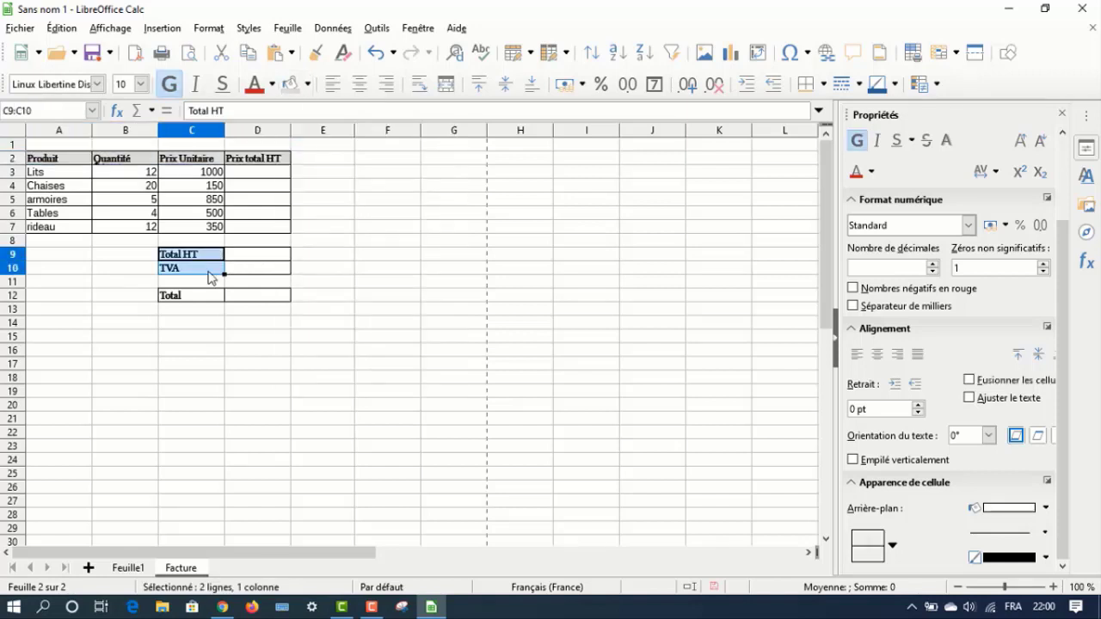
pyautogui.click(295, 88)
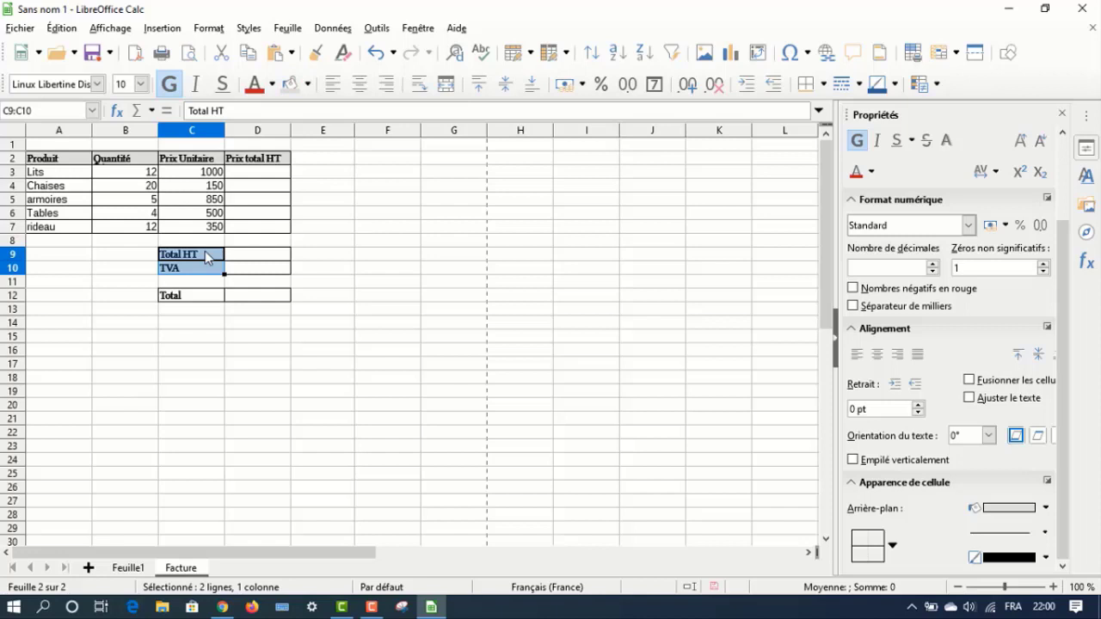
pyautogui.click(197, 303)
pyautogui.click(295, 89)
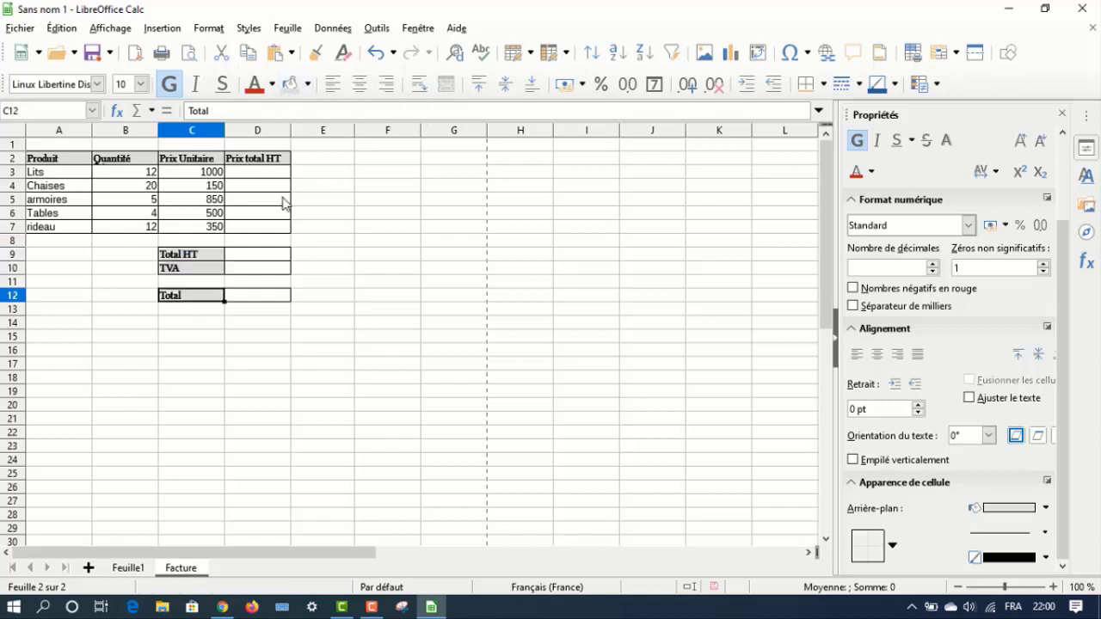
pyautogui.click(277, 241)
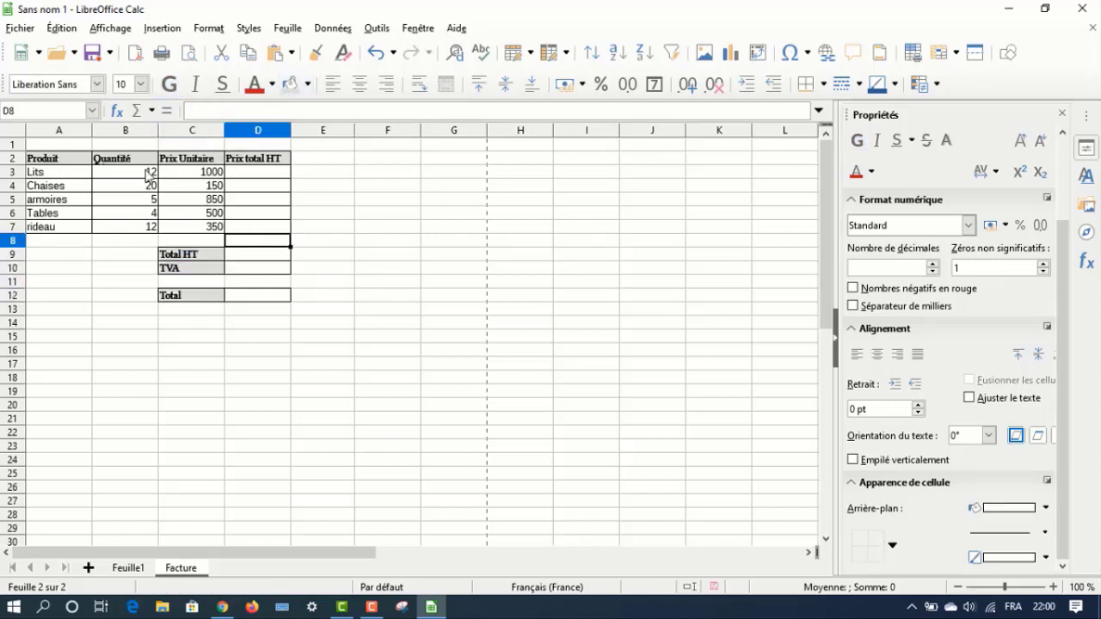
# Centre the contents of the product table A2:D7 horizontally
pyautogui.click(86, 160)
pyautogui.moveTo(142, 172); pyautogui.dragTo(252, 228)
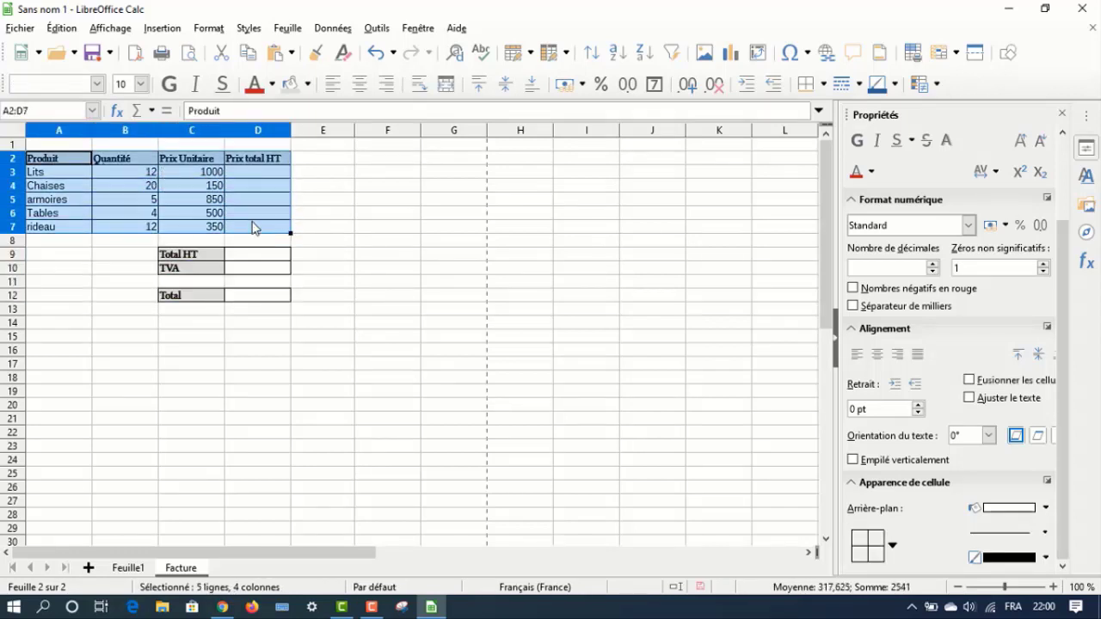
pyautogui.click(362, 90)
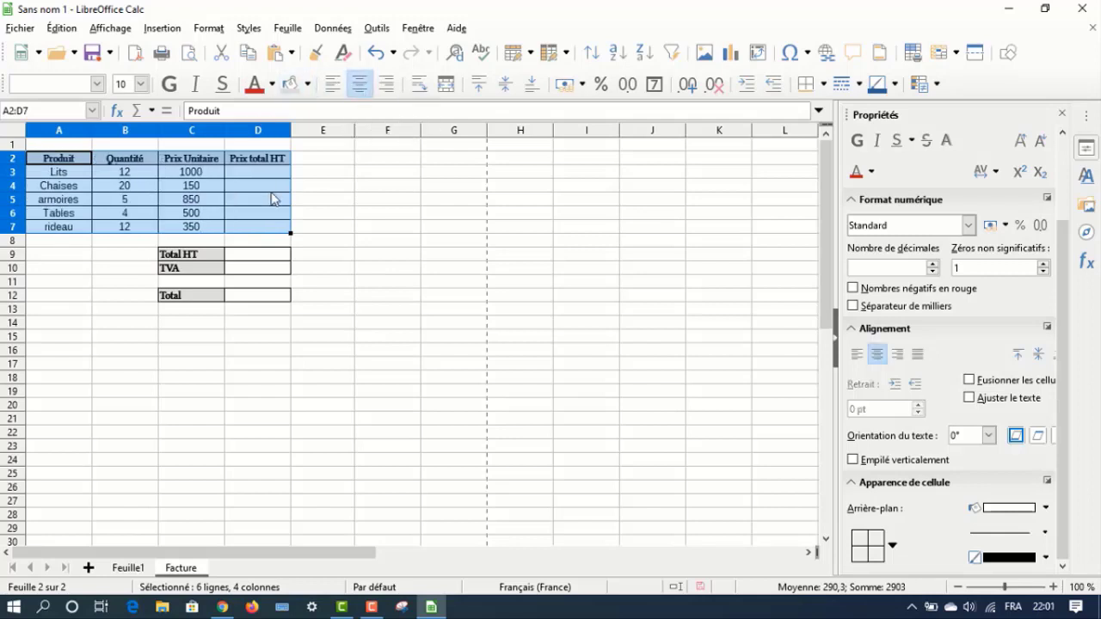
pyautogui.click(266, 197)
# Enter the formula =B3*C3 in D3 to compute the Prix total HT for Lits, and reselect that cell
pyautogui.click(253, 172)
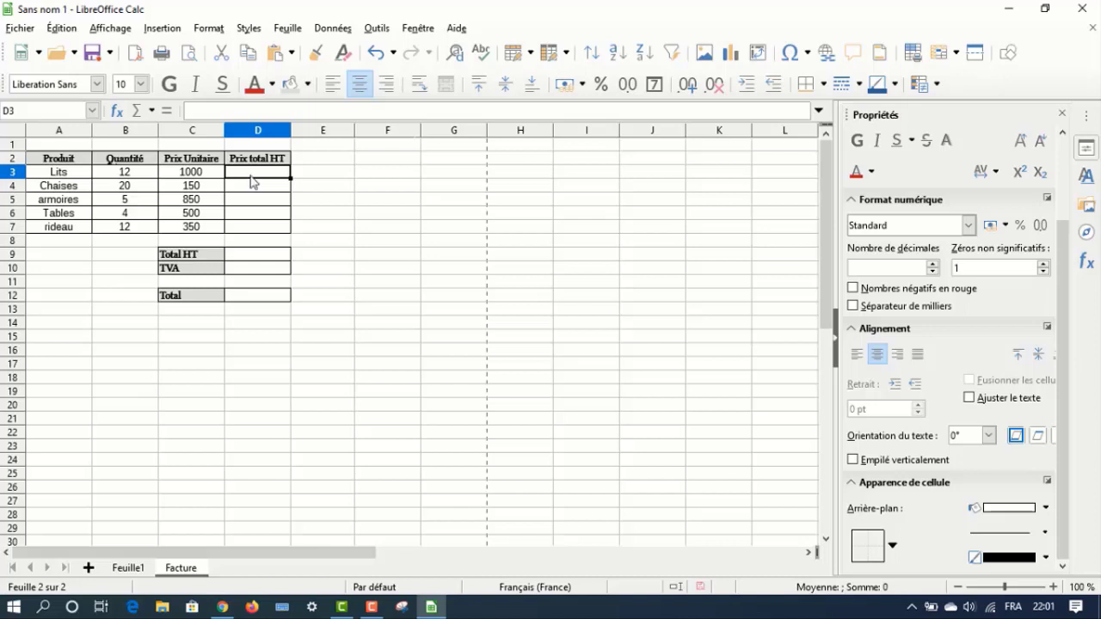
pyautogui.click(250, 185)
pyautogui.click(250, 175)
pyautogui.write('=')
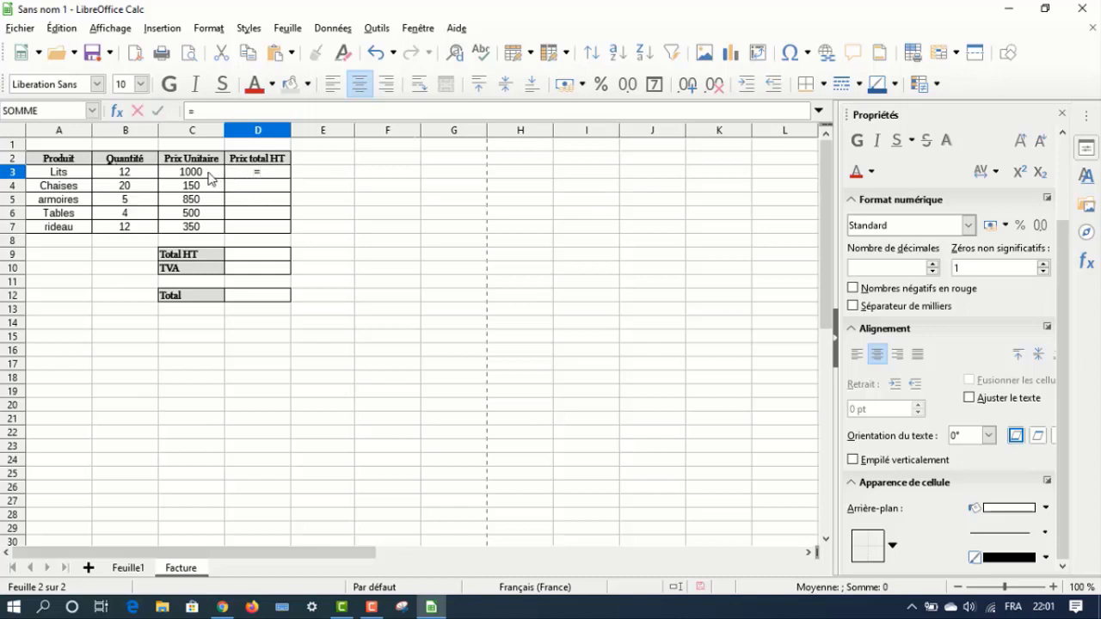
pyautogui.click(133, 175)
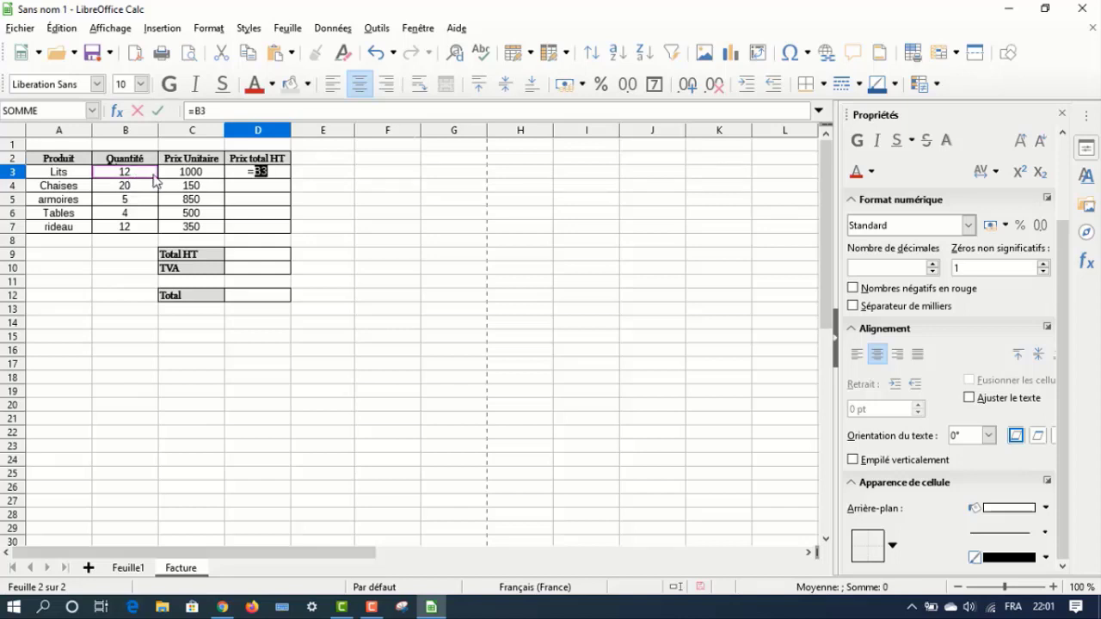
pyautogui.write('*')
pyautogui.click(174, 177)
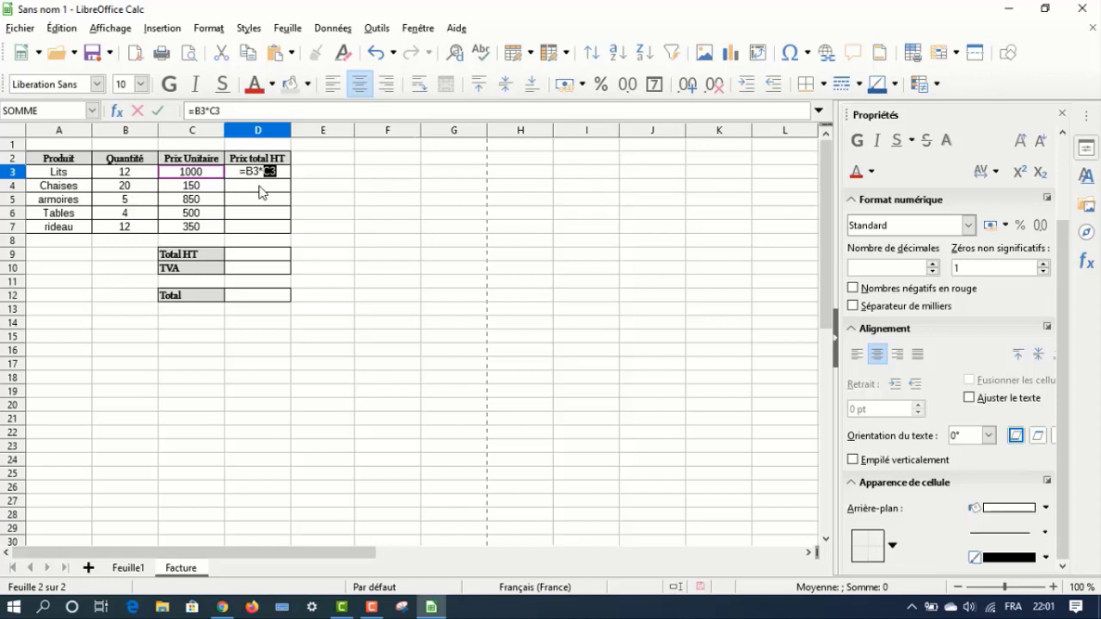
pyautogui.press('Return')
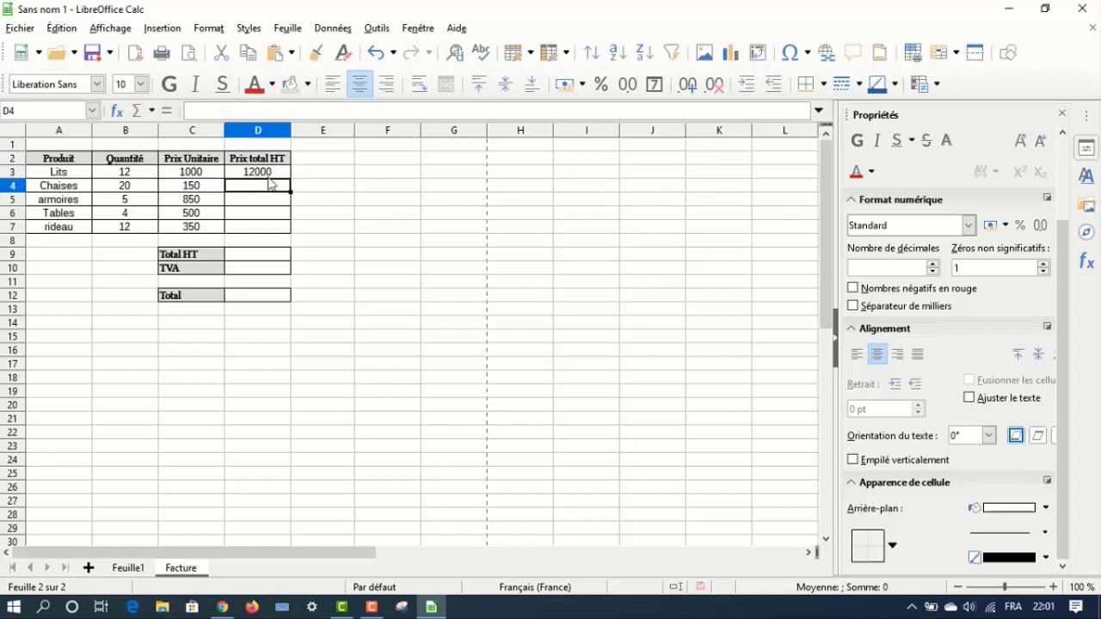
pyautogui.click(276, 173)
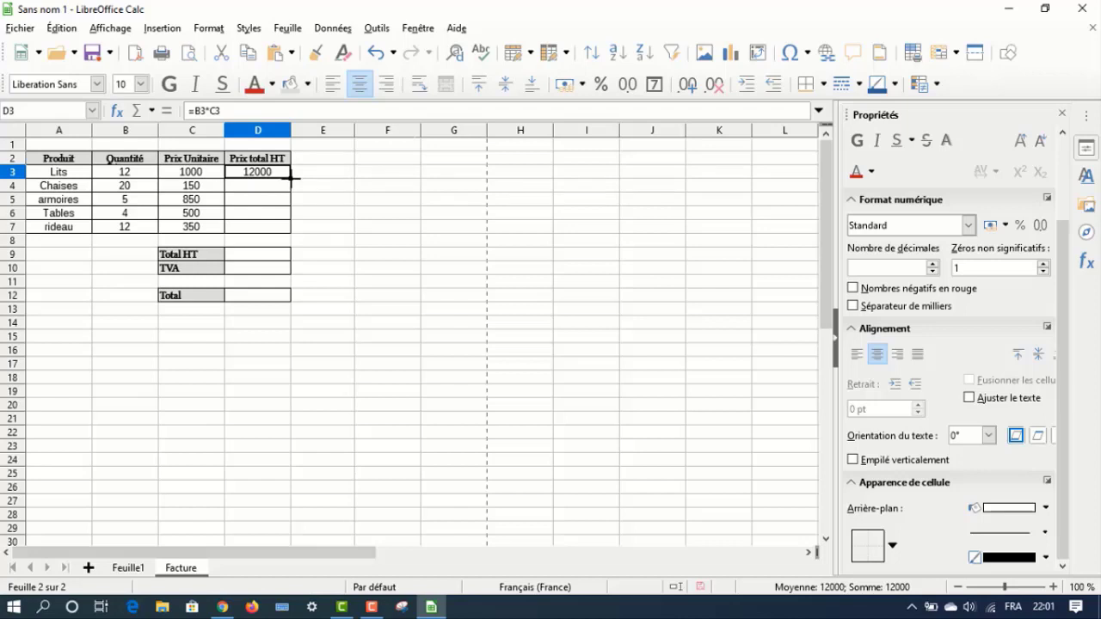
# Fill the Prix total HT formula from D3 down through D7 for the remaining products
pyautogui.moveTo(290, 181); pyautogui.dragTo(290, 230)
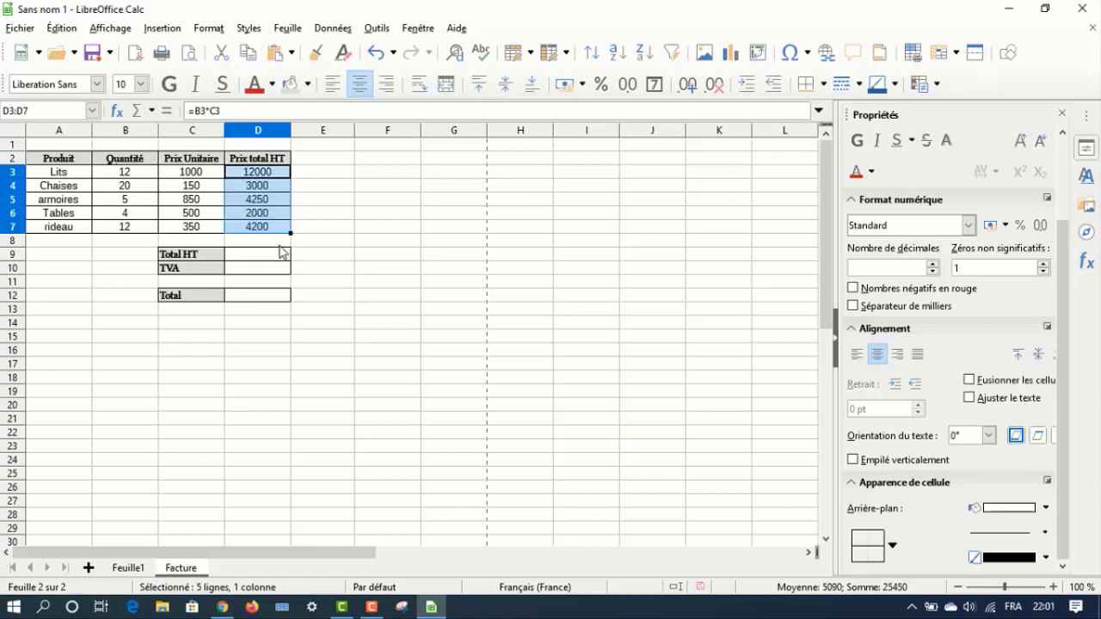
pyautogui.click(309, 246)
# Enter the formula =D3+D4+D5+D6+D7 in D9 to compute the Total HT
pyautogui.click(266, 256)
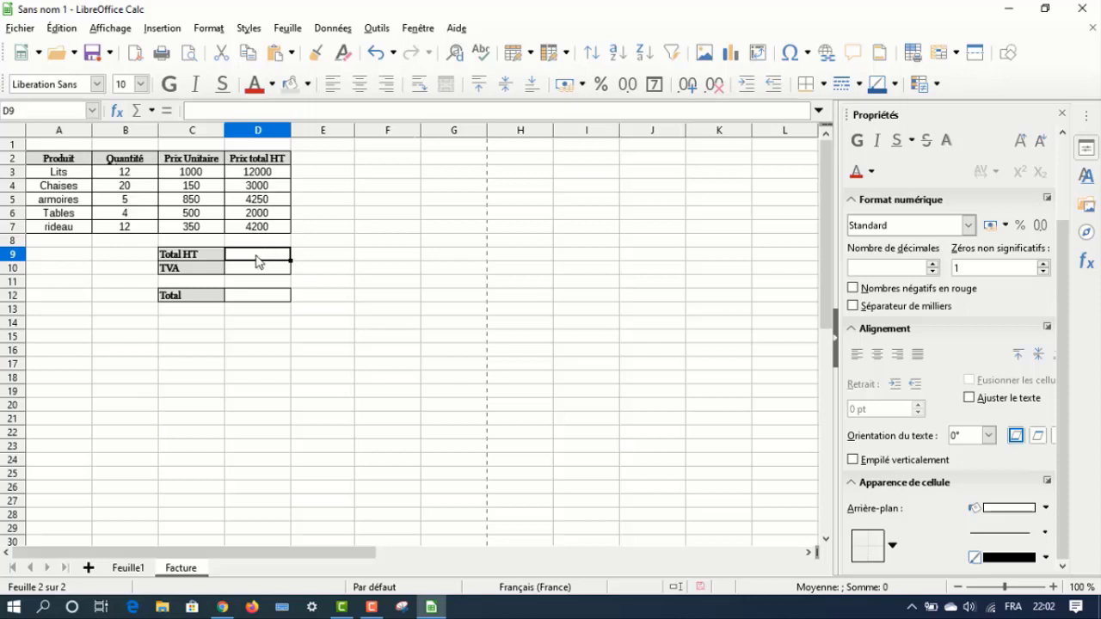
pyautogui.doubleClick(256, 262)
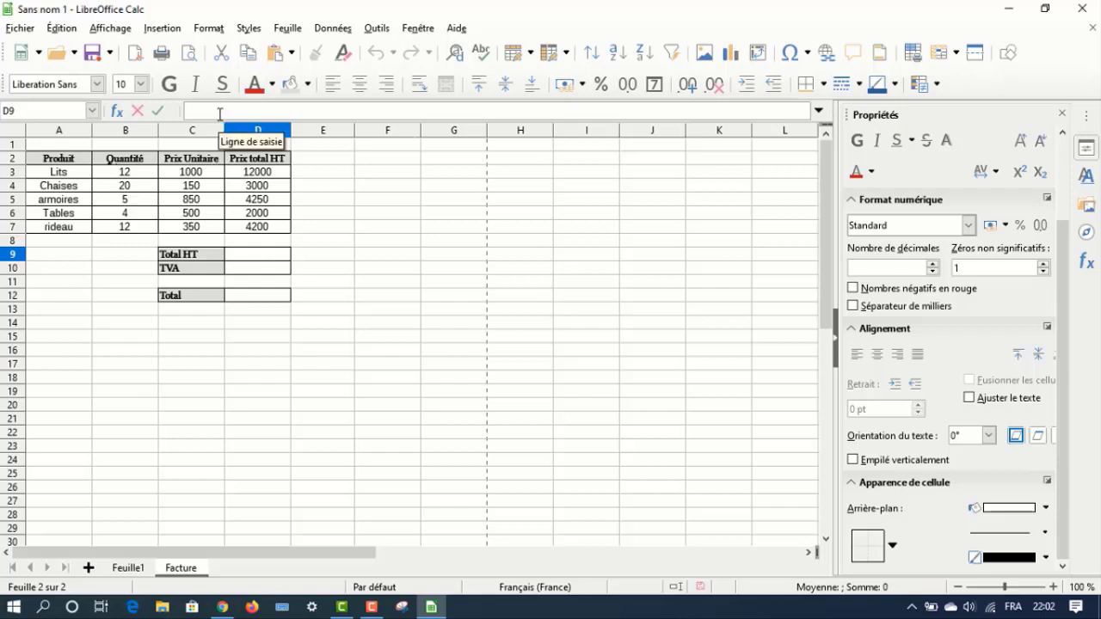
pyautogui.write('=')
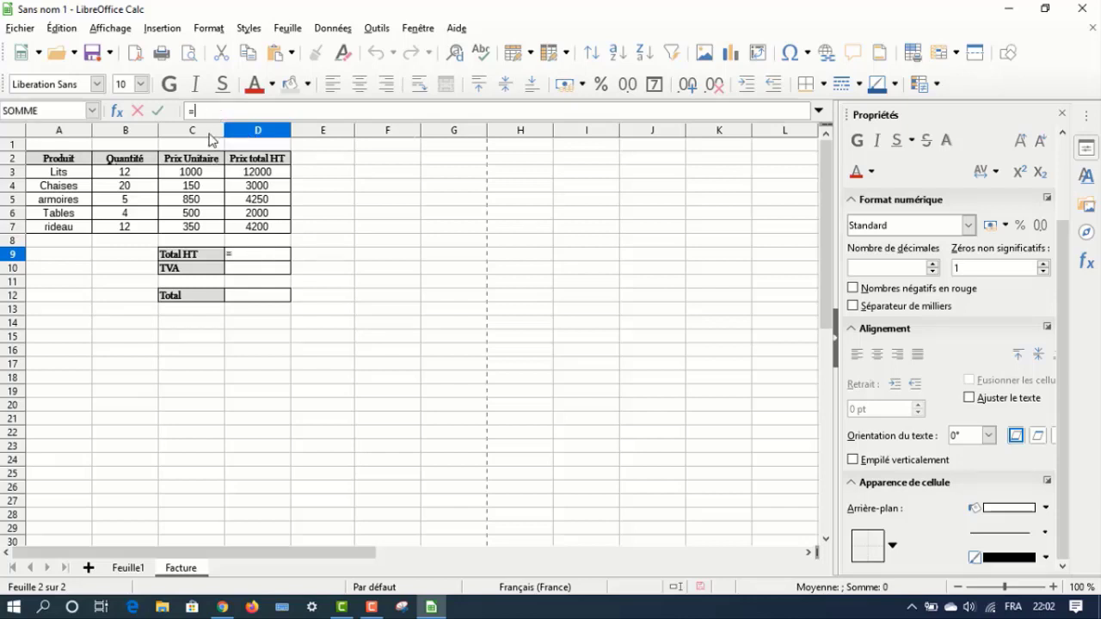
pyautogui.click(252, 177)
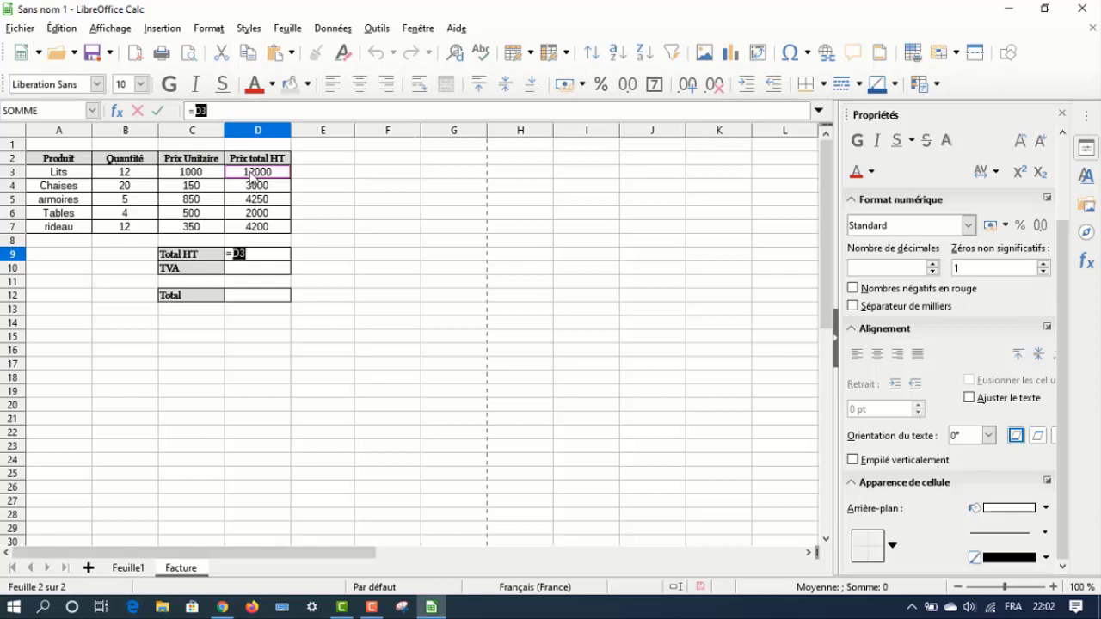
pyautogui.write('+')
pyautogui.click(255, 191)
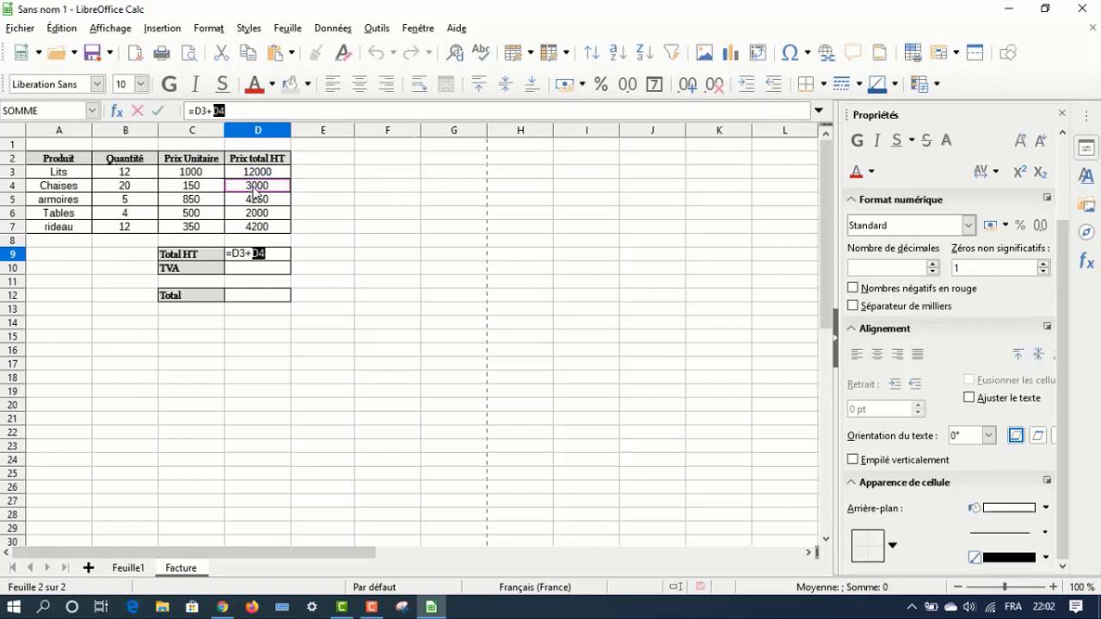
pyautogui.write('+')
pyautogui.click(257, 201)
pyautogui.write('+')
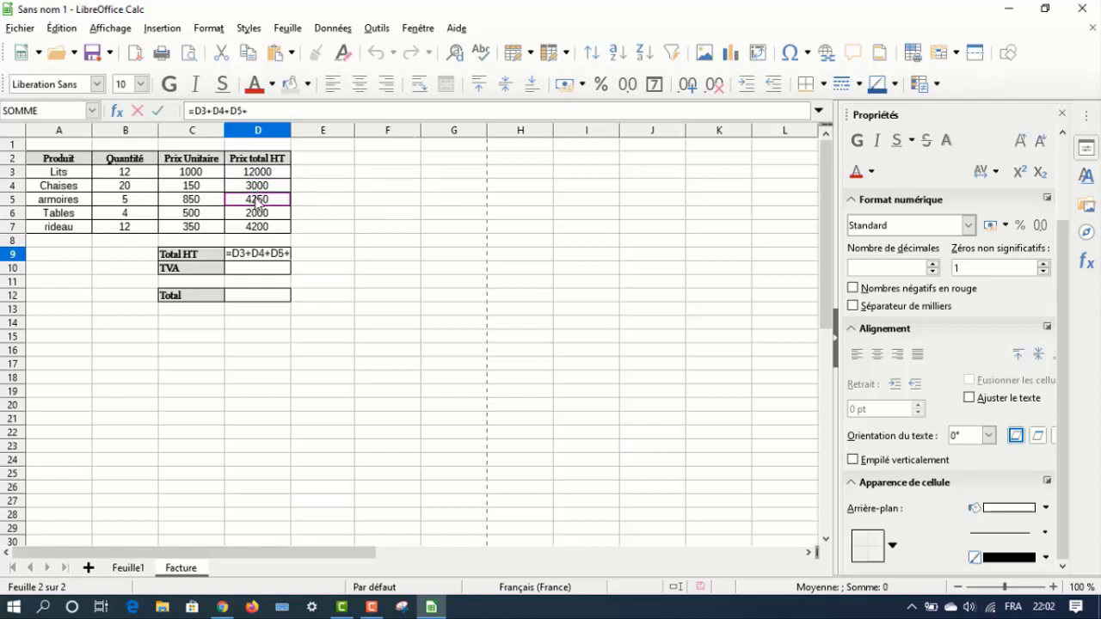
pyautogui.click(259, 214)
pyautogui.write('+')
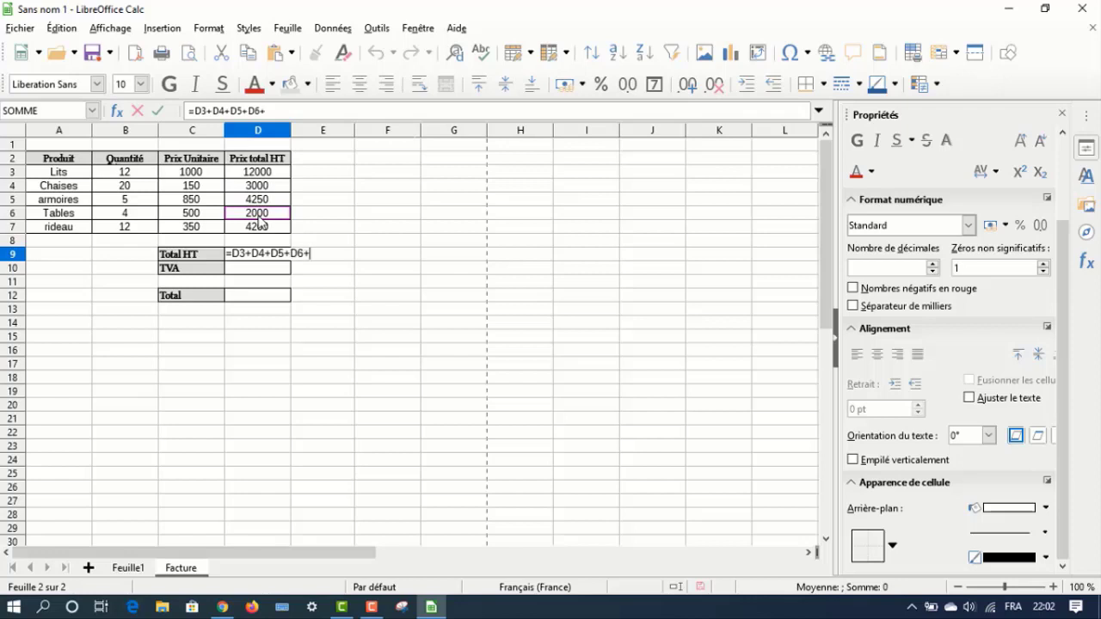
pyautogui.click(261, 227)
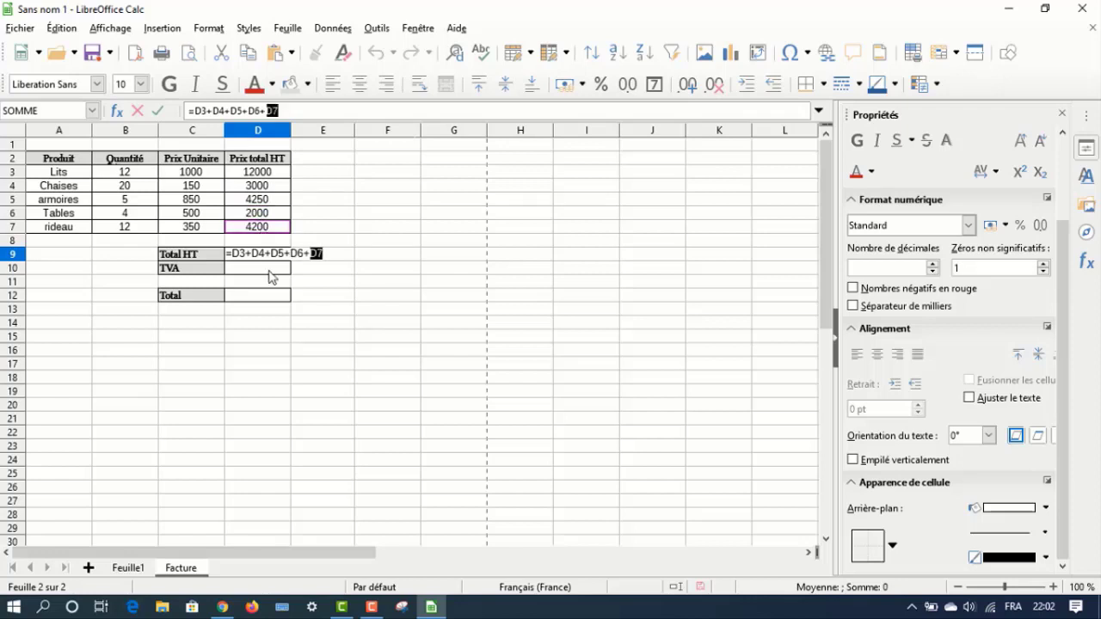
pyautogui.press('Return')
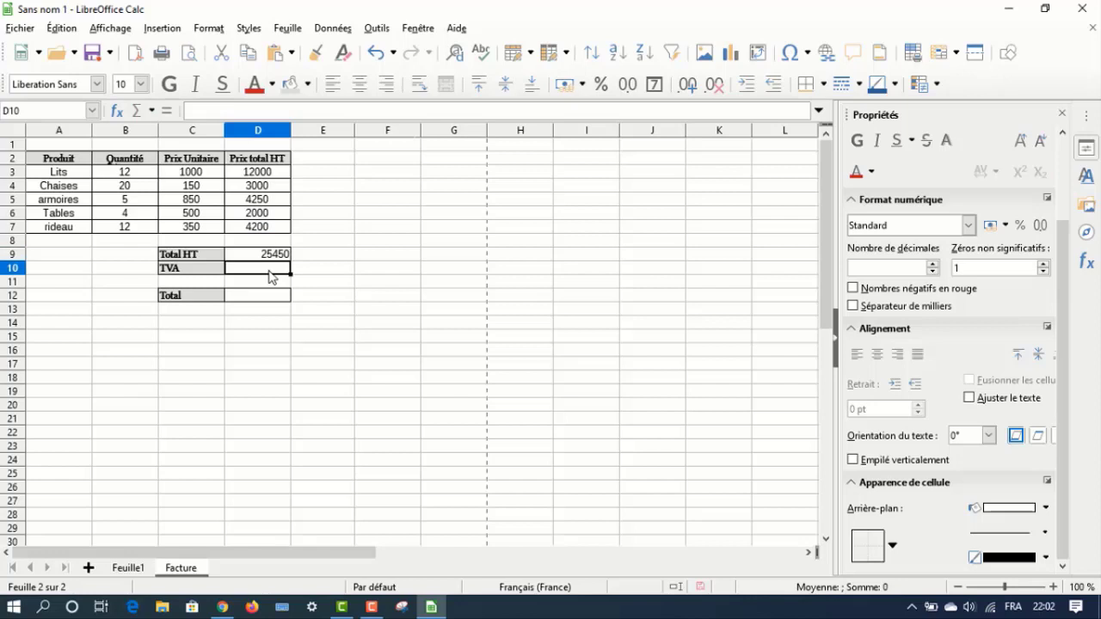
# Enter the formula =D9*20/100 in D10 to compute the TVA
pyautogui.click(224, 109)
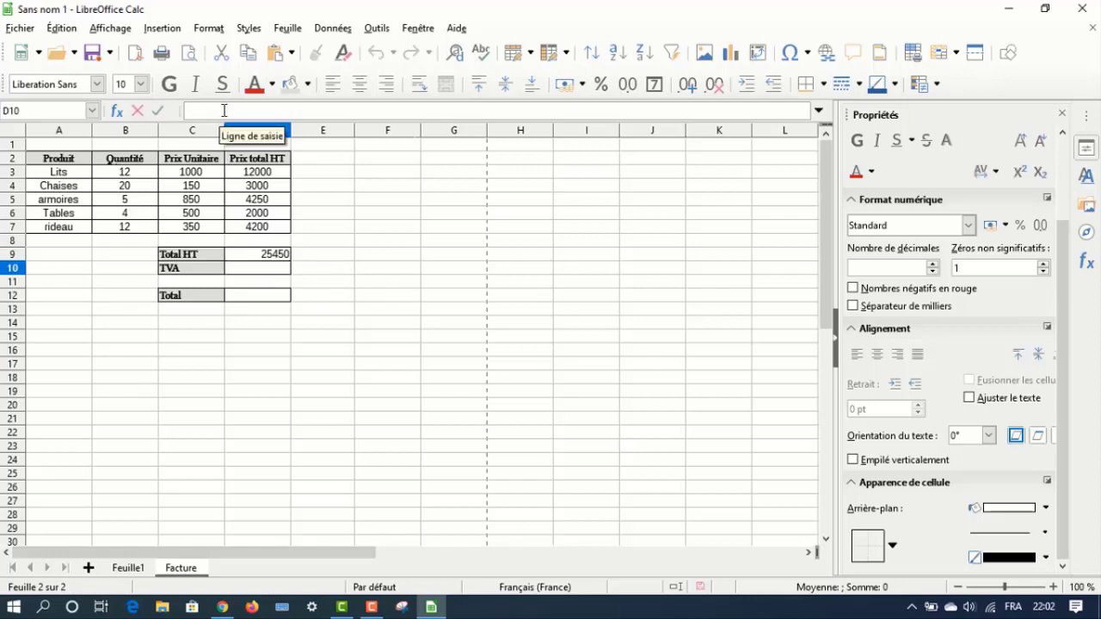
pyautogui.write('=')
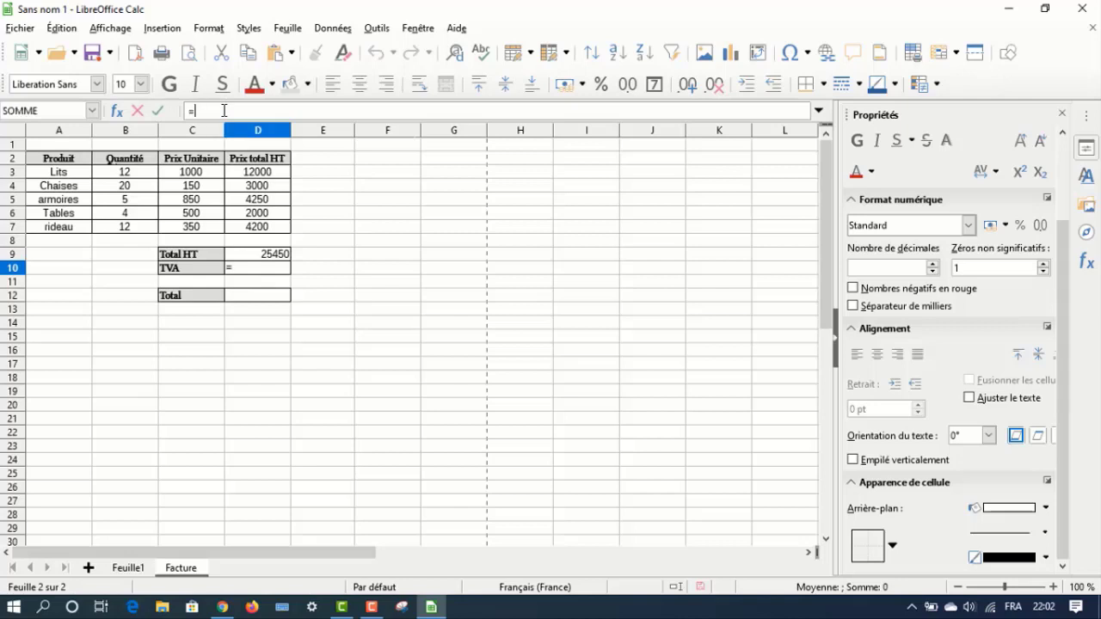
pyautogui.click(258, 254)
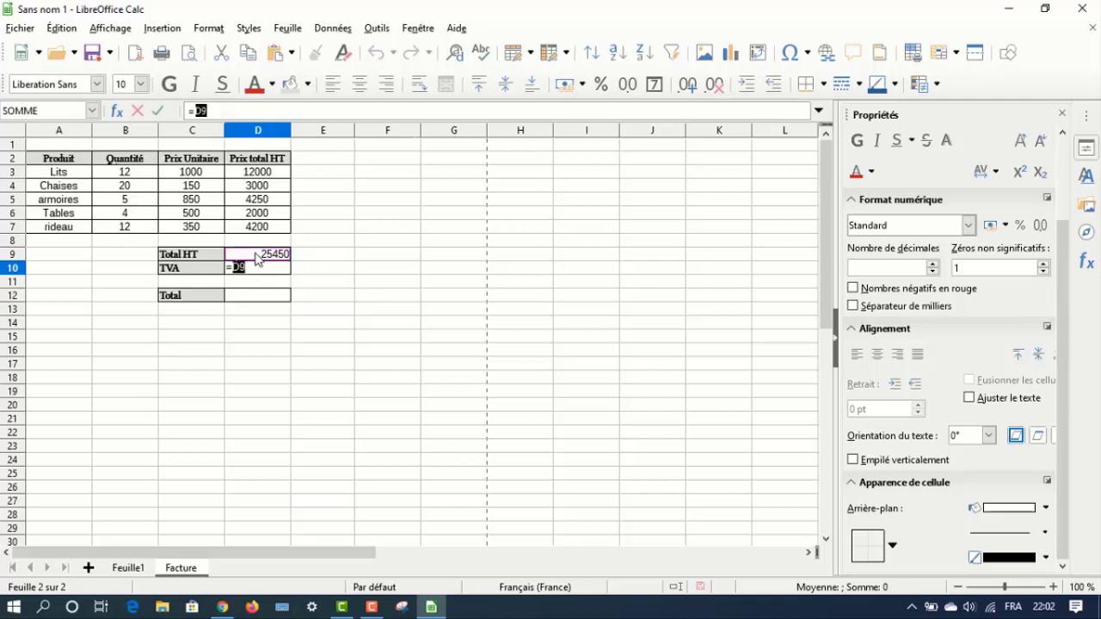
pyautogui.write('*2')
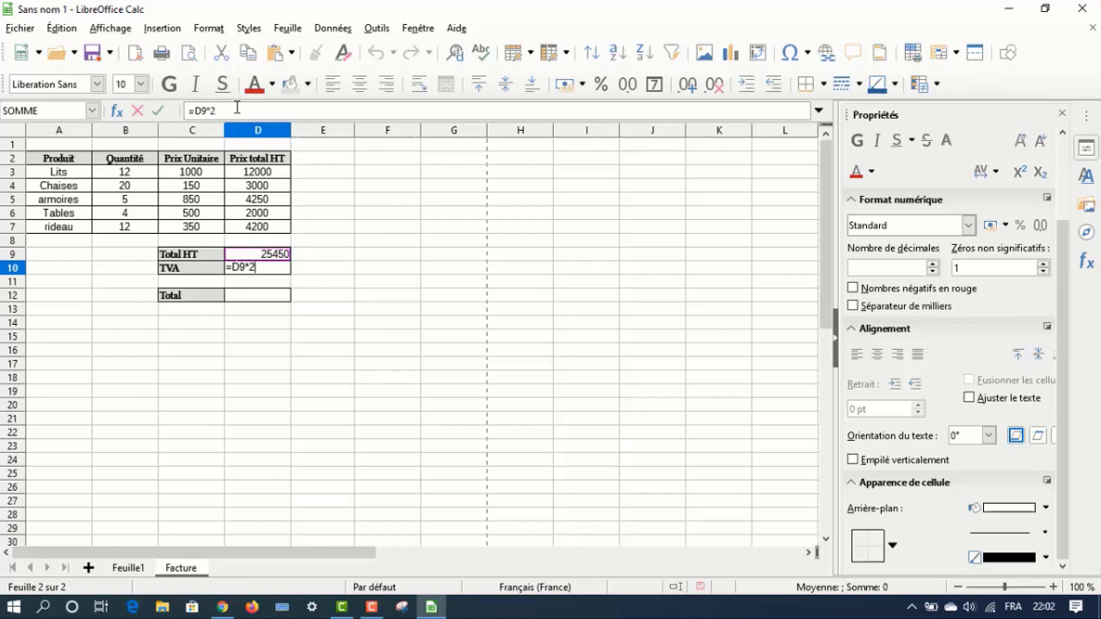
pyautogui.write('0/100')
pyautogui.press('Return')
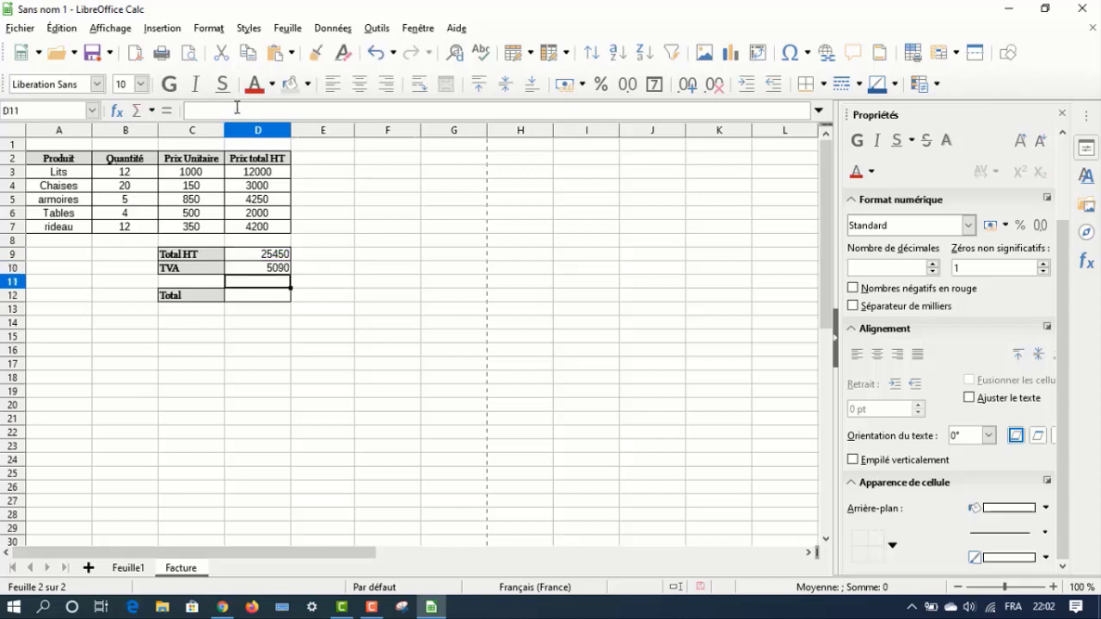
# Rewrite the TVA formula in D10 as =D9*20%, using a percentage instead of the division
pyautogui.click(260, 269)
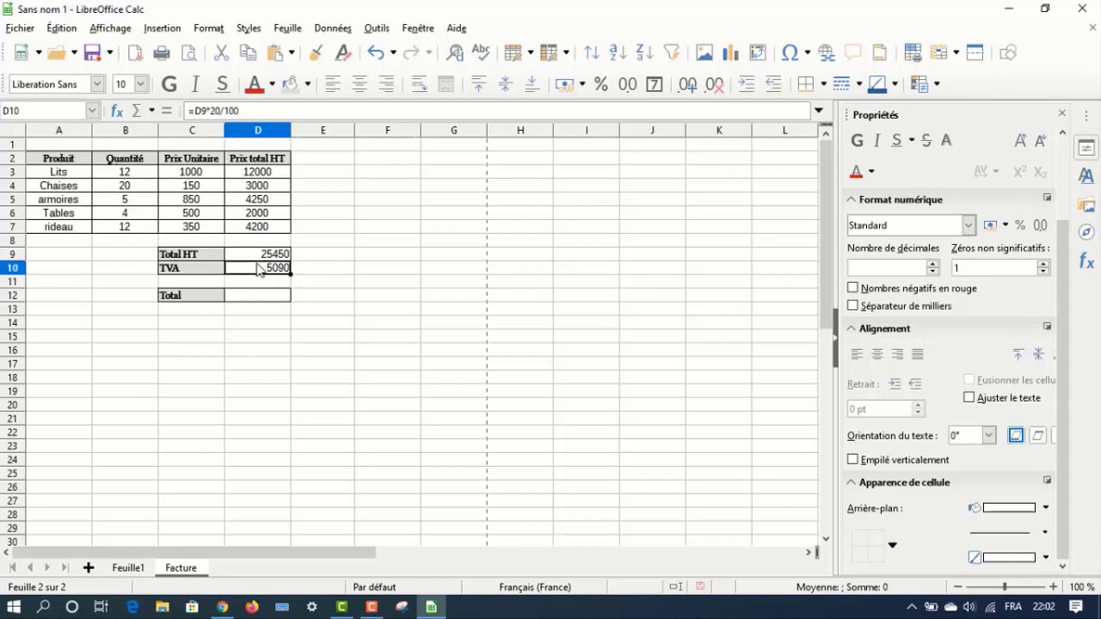
pyautogui.click(248, 110)
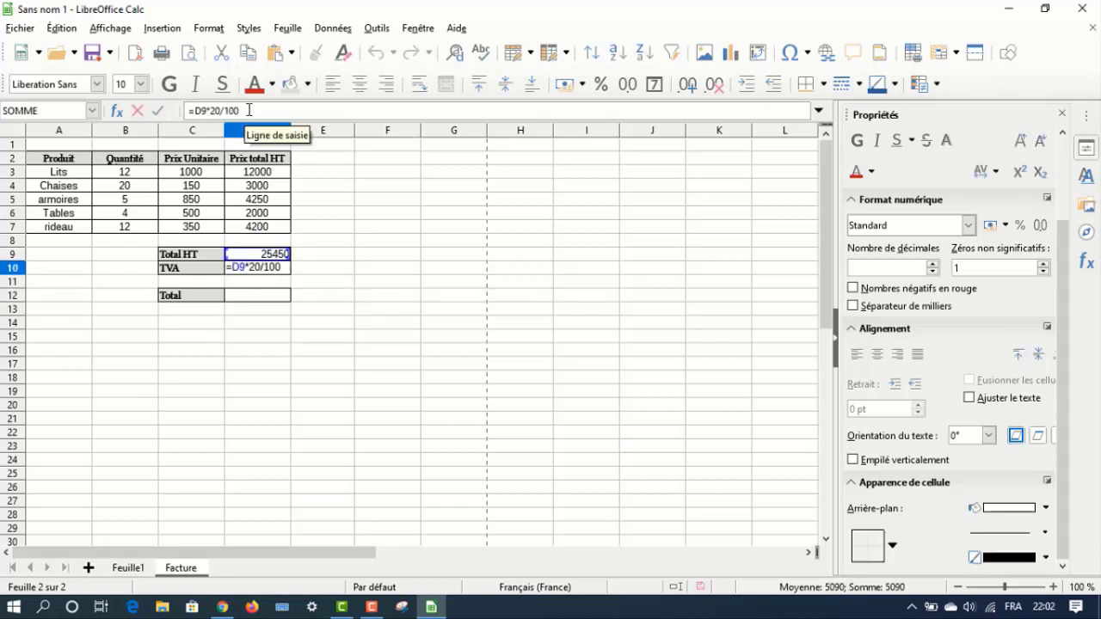
pyautogui.press('BackSpace')
pyautogui.press('BackSpace')
pyautogui.press('BackSpace')
pyautogui.press('BackSpace')
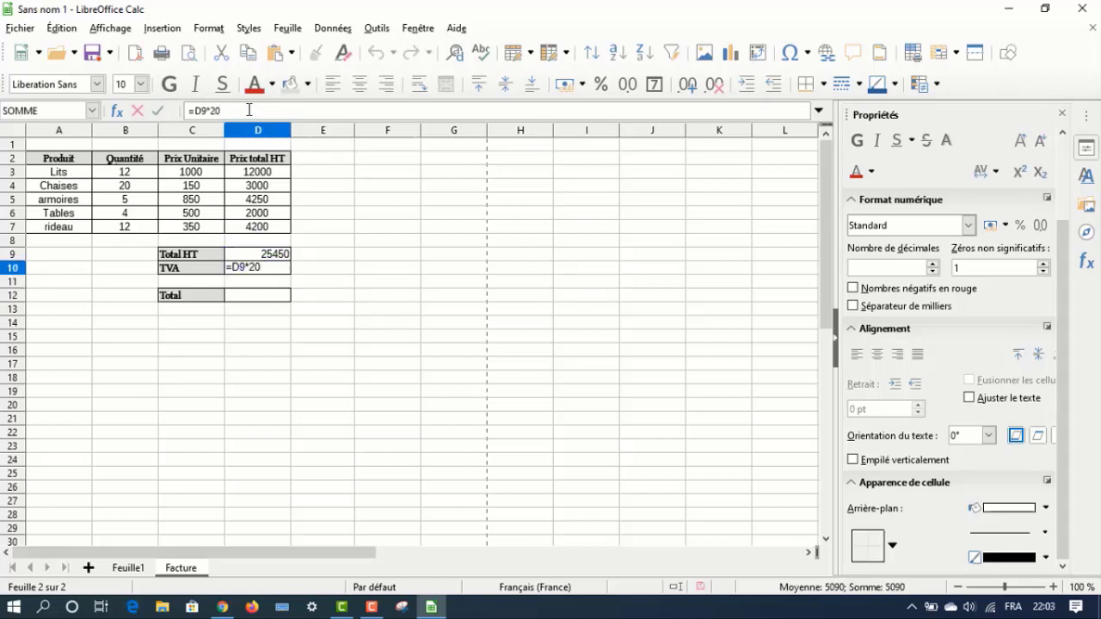
pyautogui.write('µ')
pyautogui.press('BackSpace')
pyautogui.write('%')
pyautogui.click(261, 301)
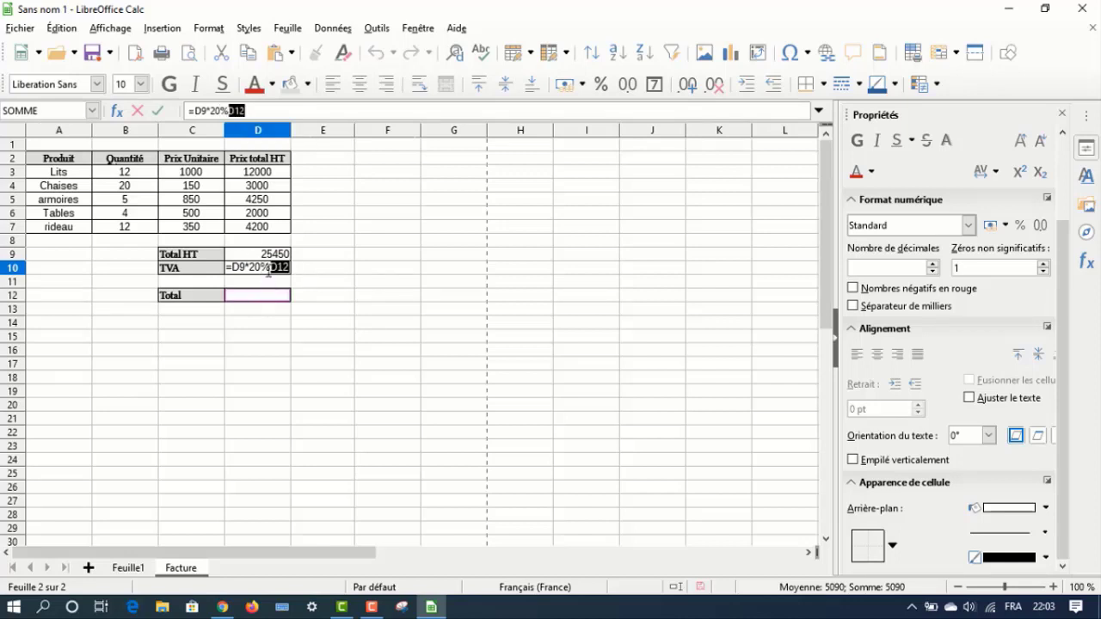
pyautogui.press('BackSpace')
pyautogui.press('BackSpace')
pyautogui.press('Return')
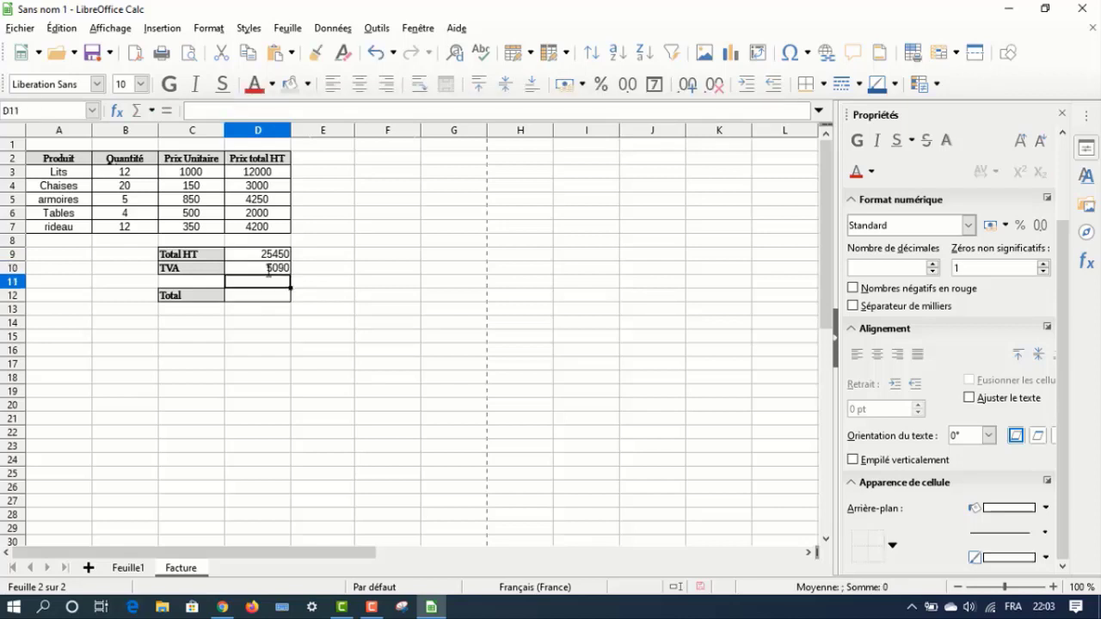
# Enter the formula =D9+D10 in D12 to compute the invoice's final Total
pyautogui.click(272, 301)
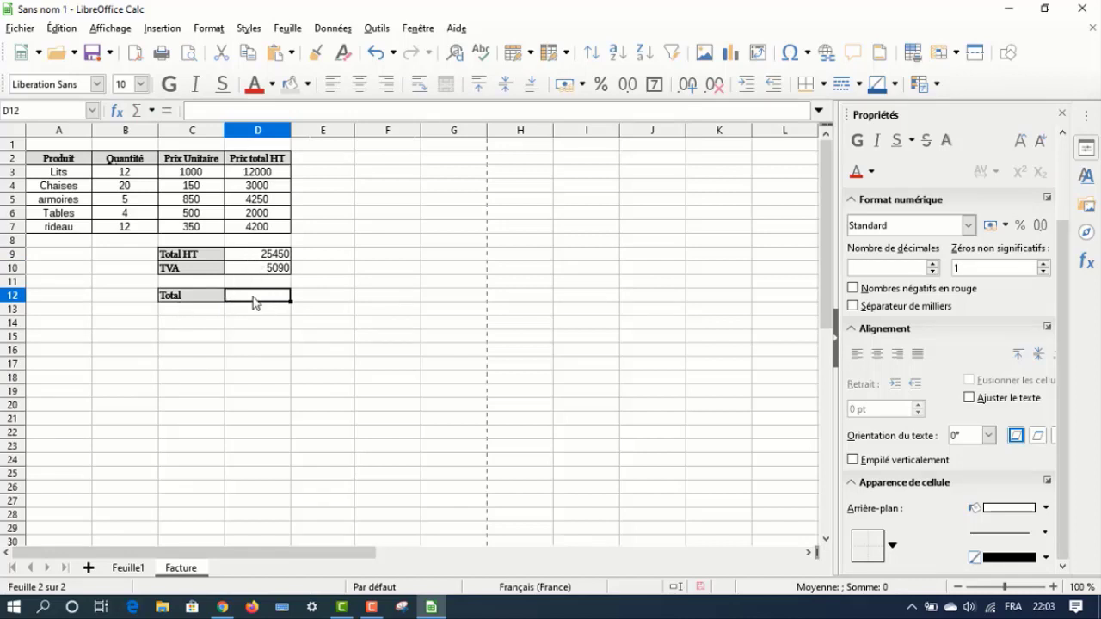
pyautogui.write('=')
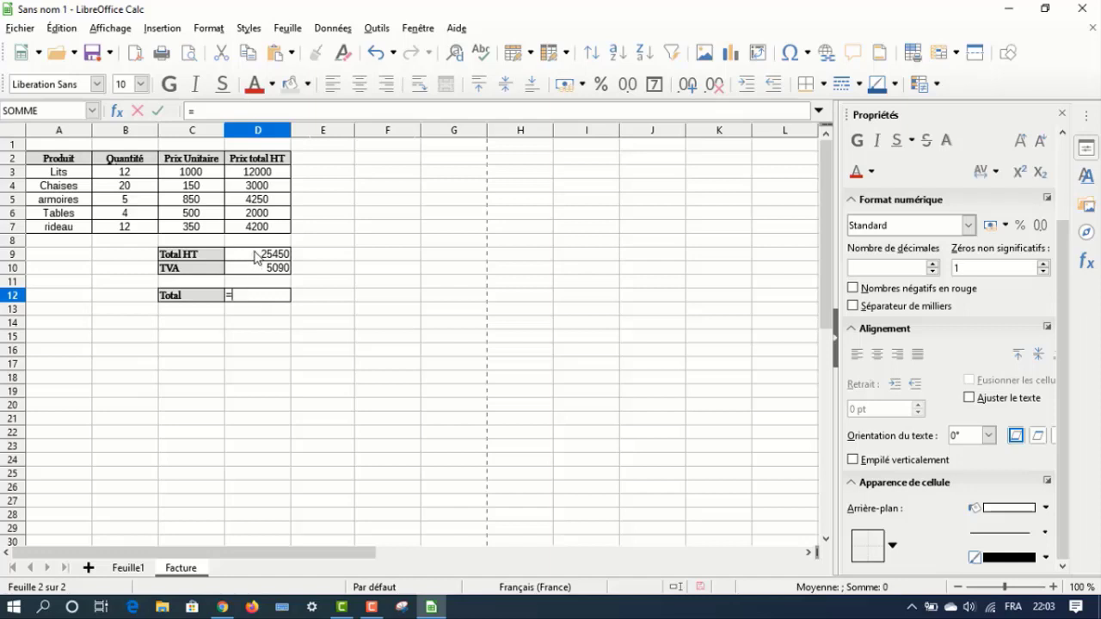
pyautogui.click(252, 258)
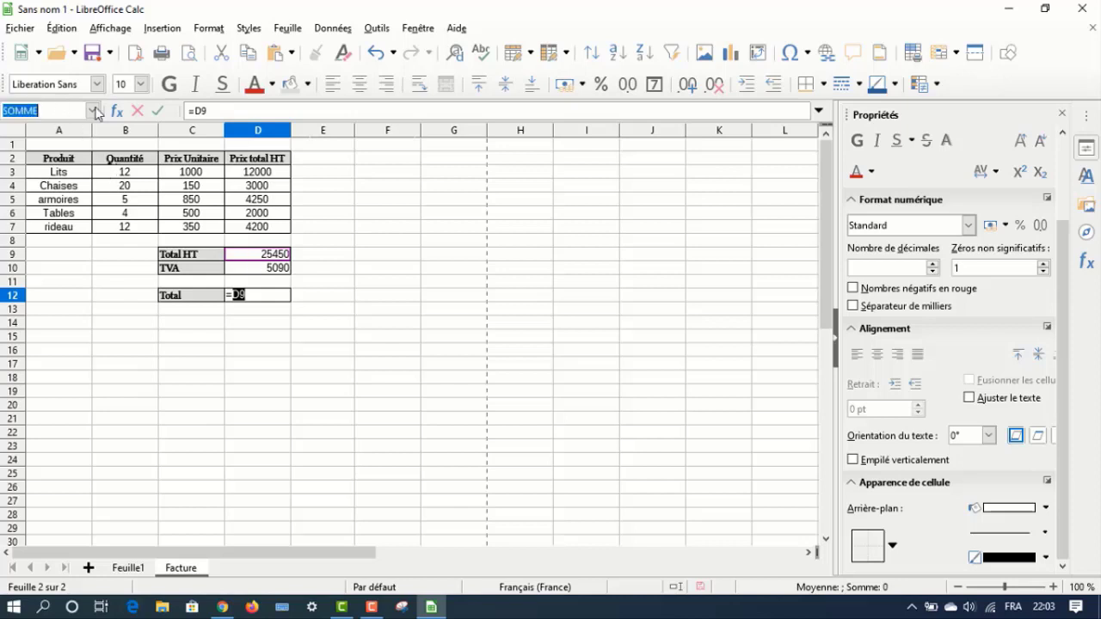
pyautogui.click(235, 108)
pyautogui.write('+')
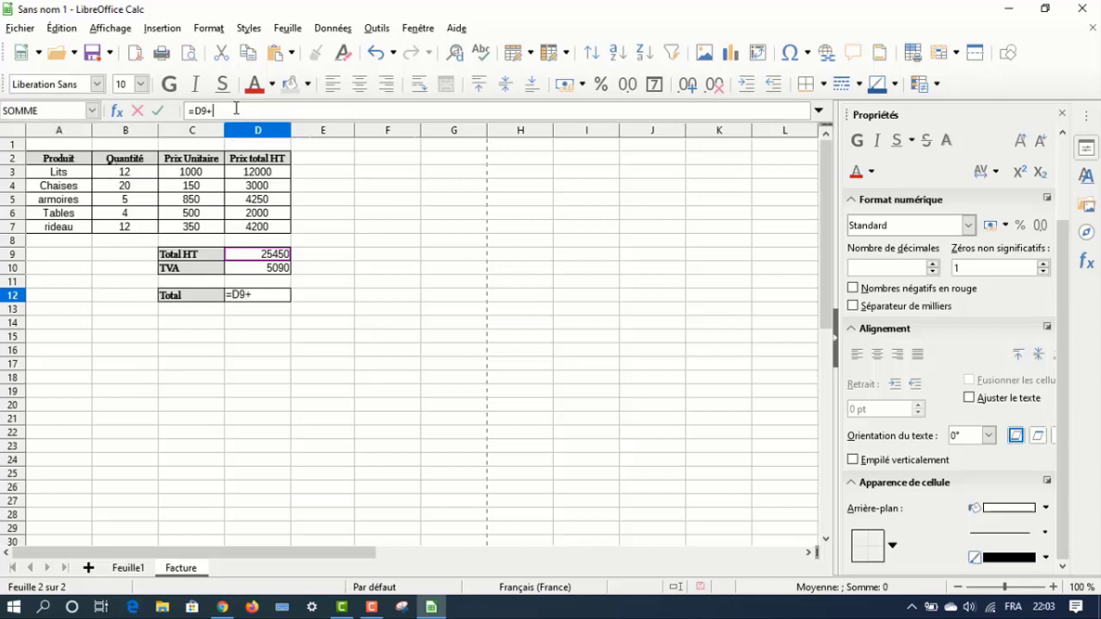
pyautogui.click(265, 268)
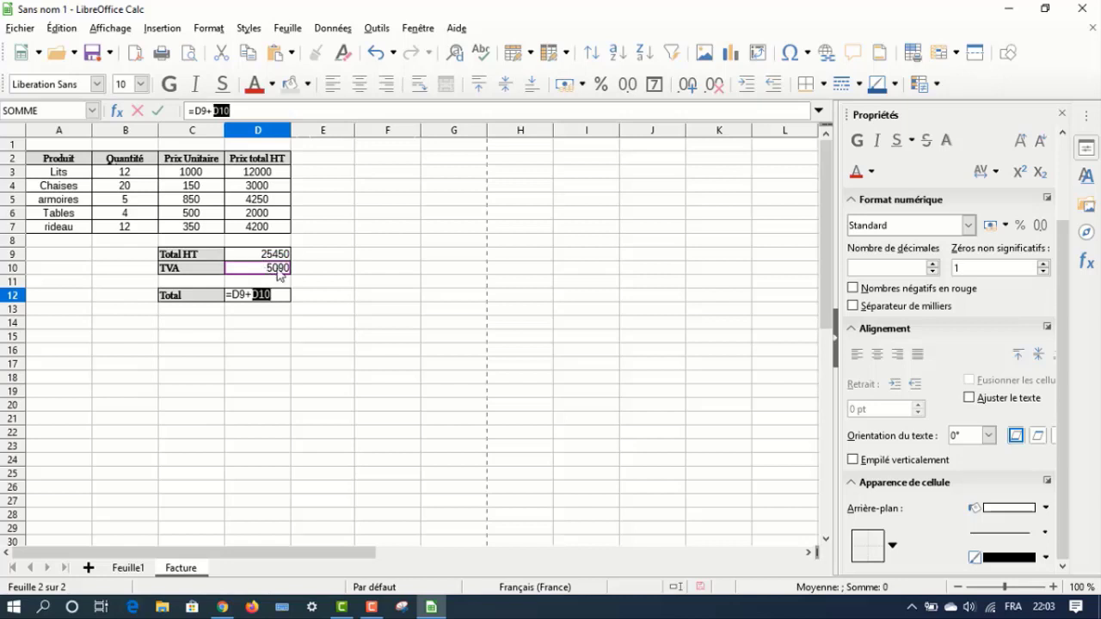
pyautogui.press('Return')
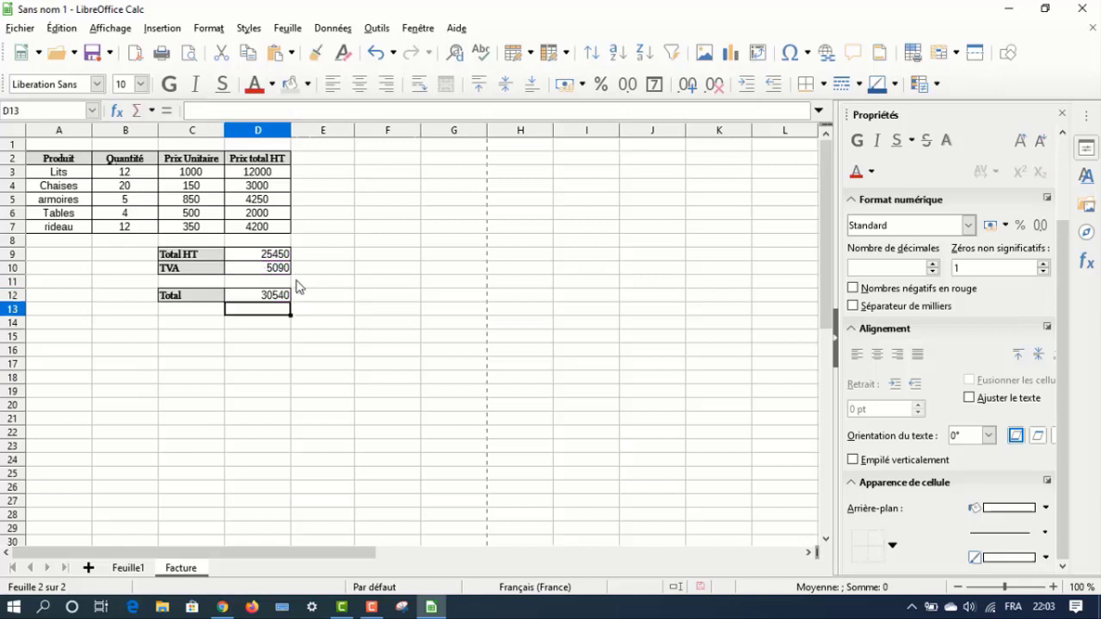
pyautogui.click(299, 337)
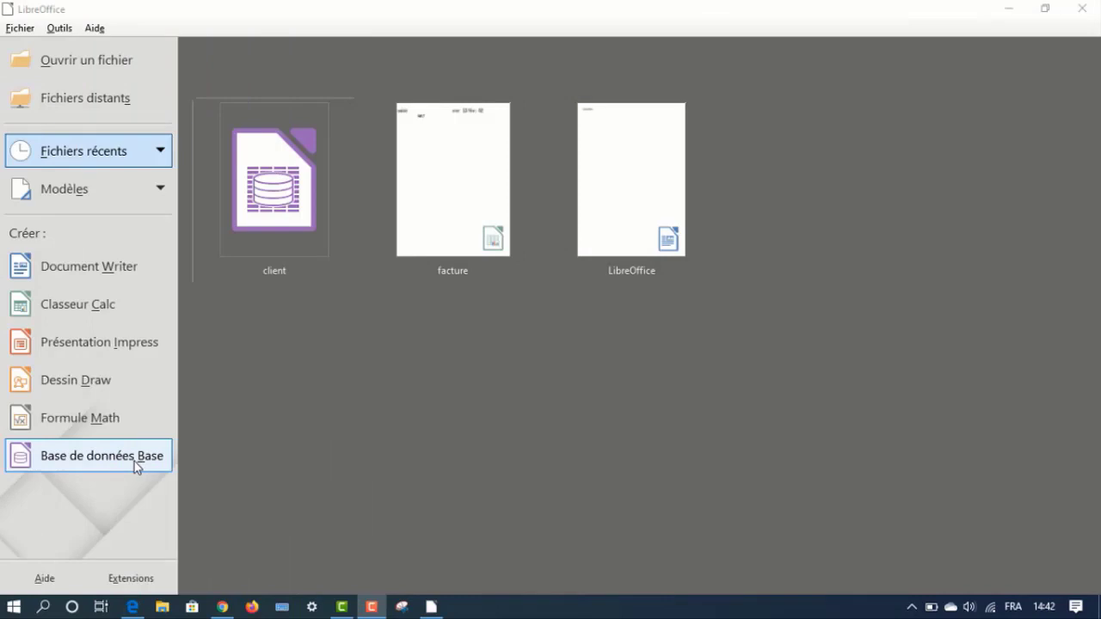
# Set up a new HSQLBD intégré database in LibreOffice Base, referenced in LibreOffice and opened for editing once saved
pyautogui.click(103, 463)
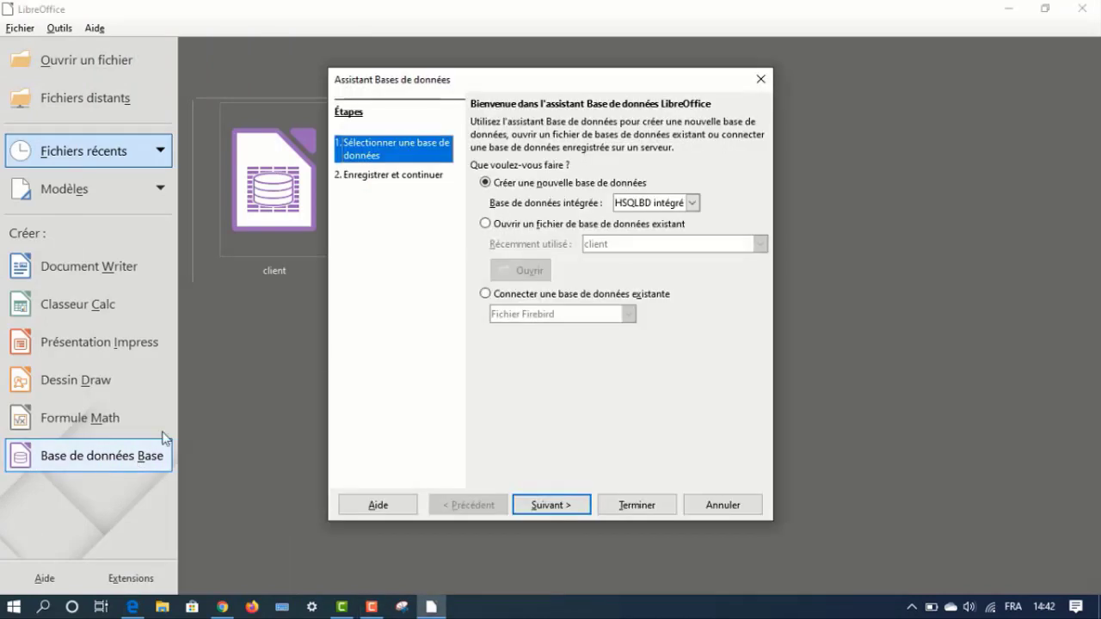
pyautogui.moveTo(557, 86); pyautogui.dragTo(426, 94)
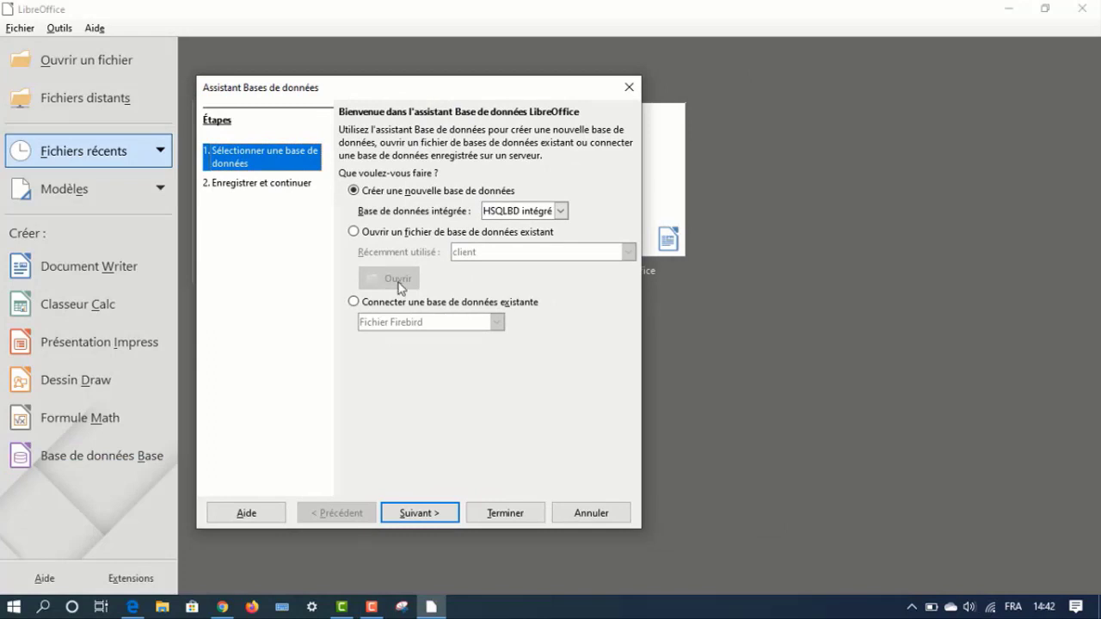
pyautogui.click(423, 517)
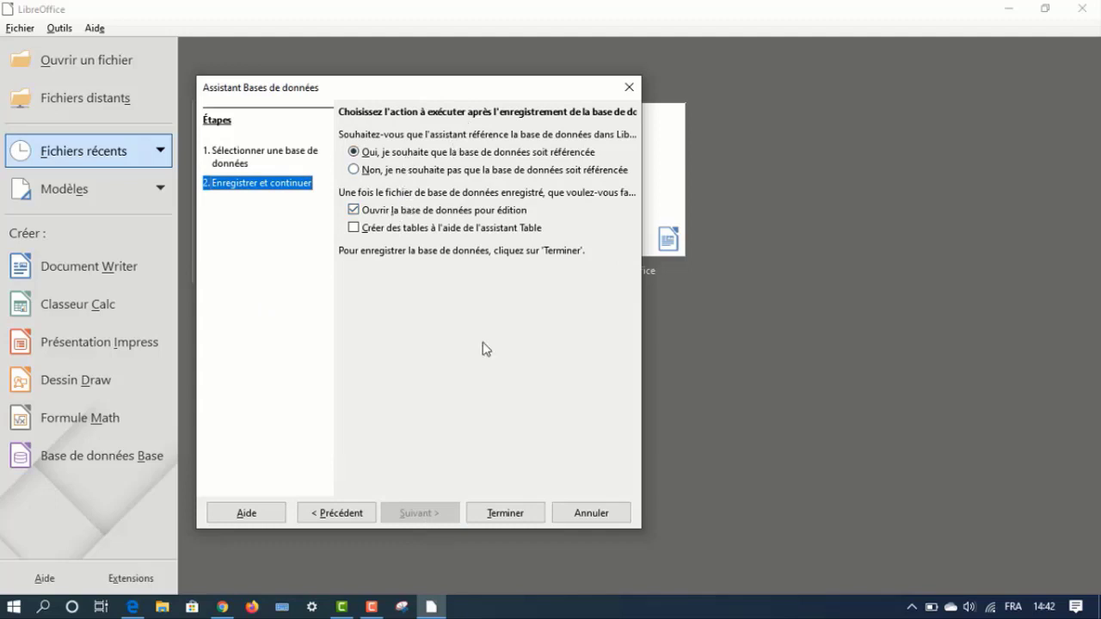
pyautogui.click(512, 517)
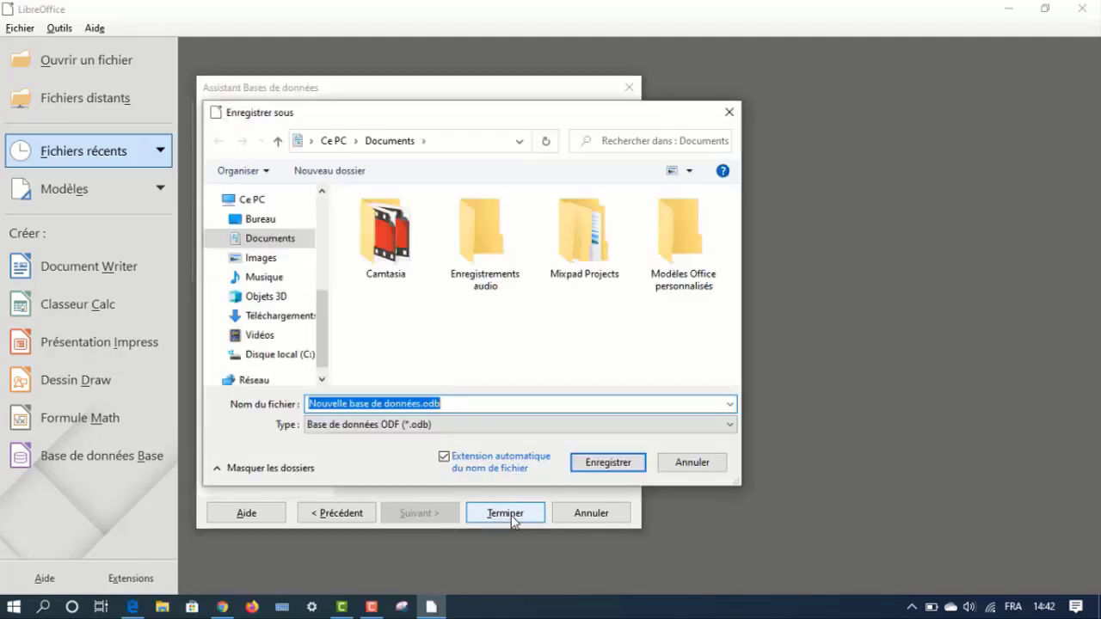
# Save the database as Nouvelle base de données.odb in the Bureau folder, replacing the existing file
pyautogui.click(273, 220)
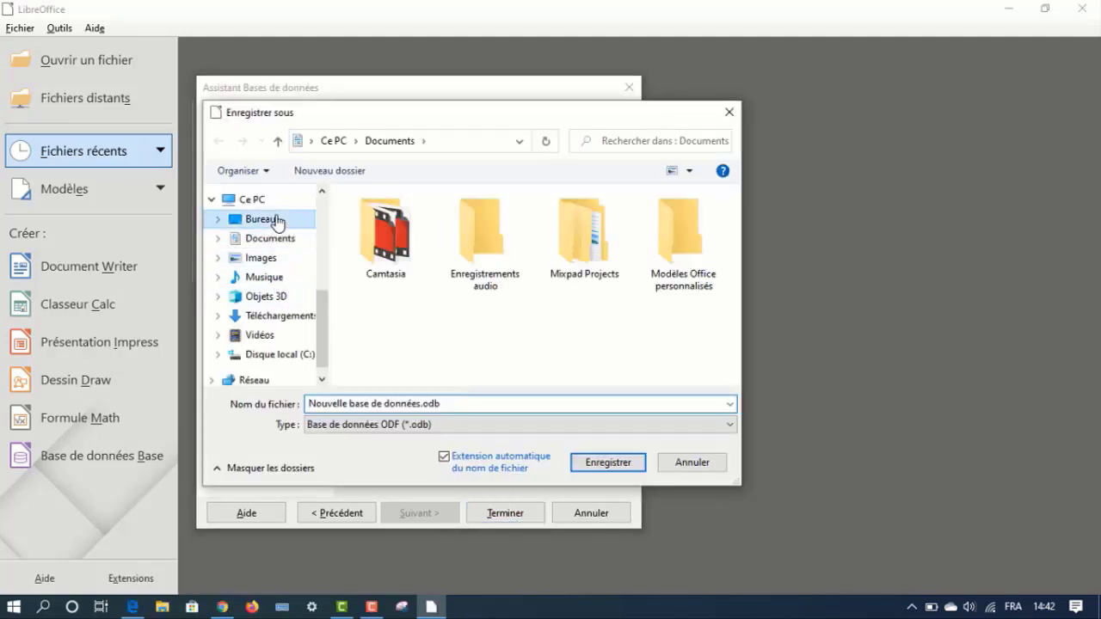
pyautogui.click(420, 405)
pyautogui.click(616, 462)
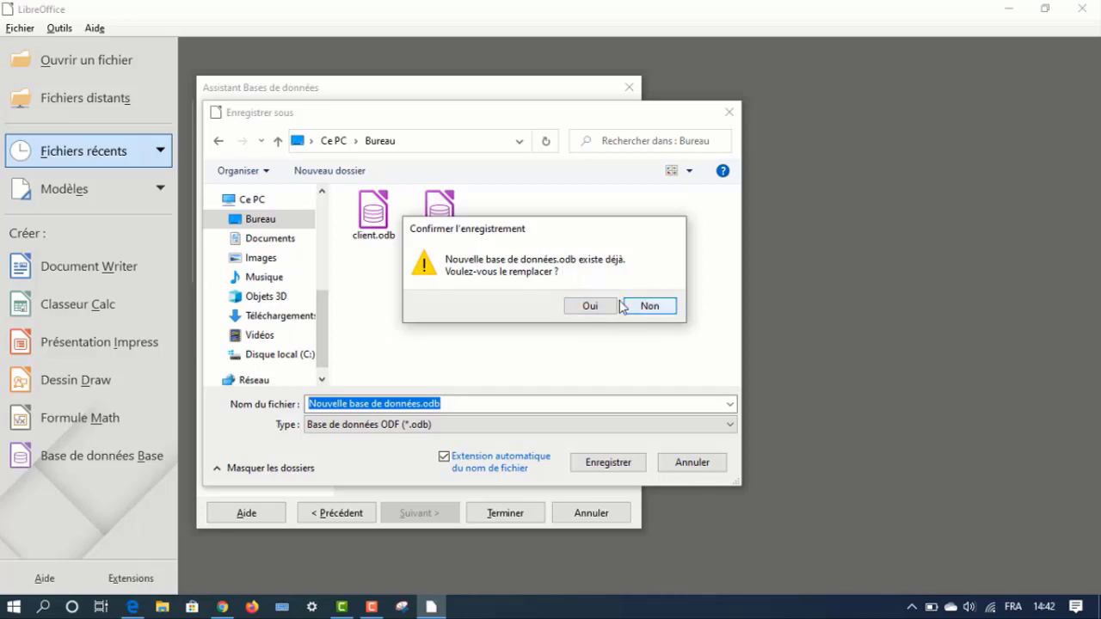
pyautogui.click(590, 306)
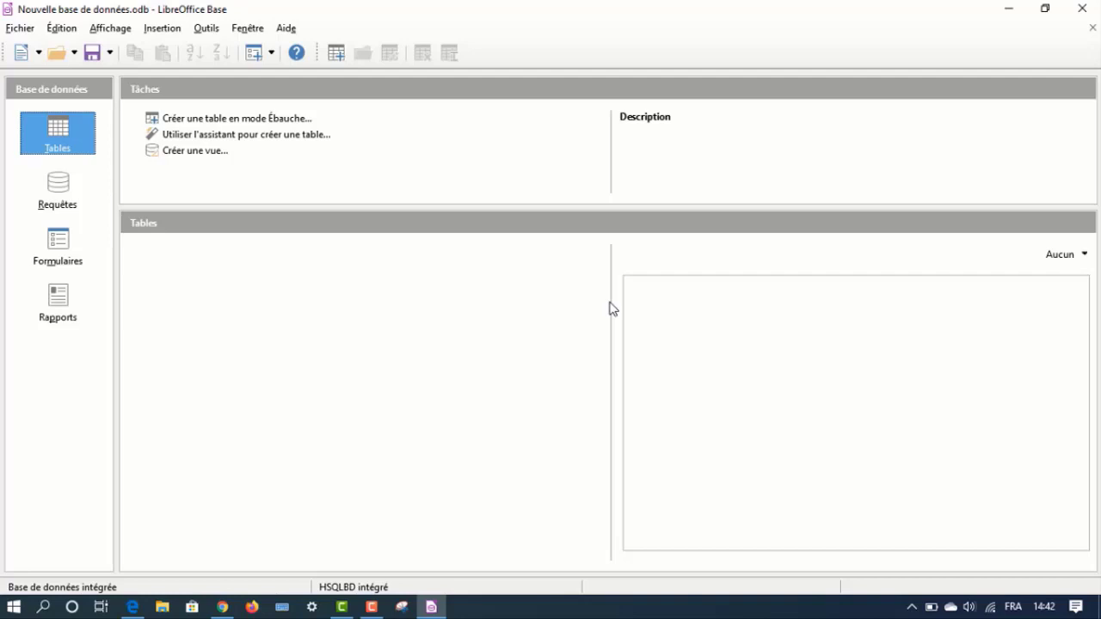
pyautogui.click(179, 237)
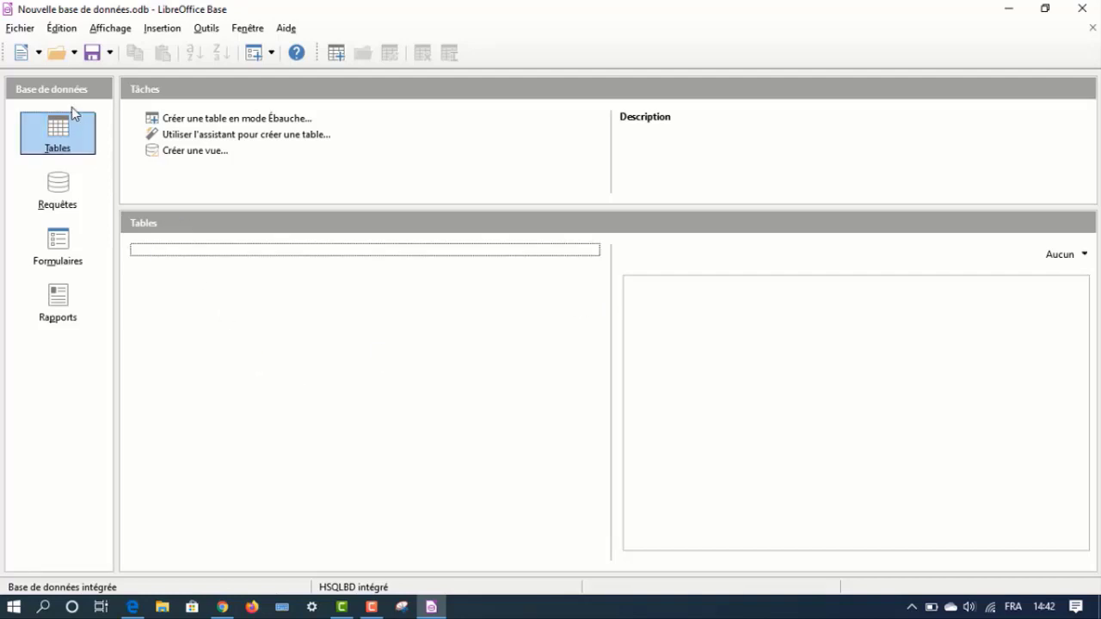
# Open the recent database client.odb and start a new table in mode Ébauche
pyautogui.click(74, 57)
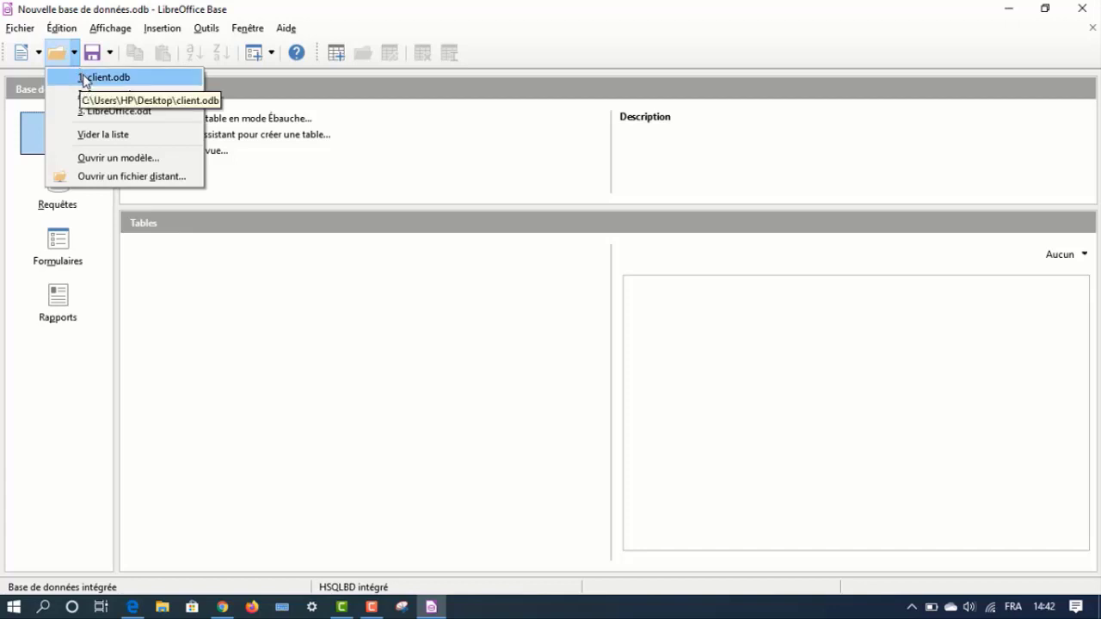
pyautogui.click(82, 76)
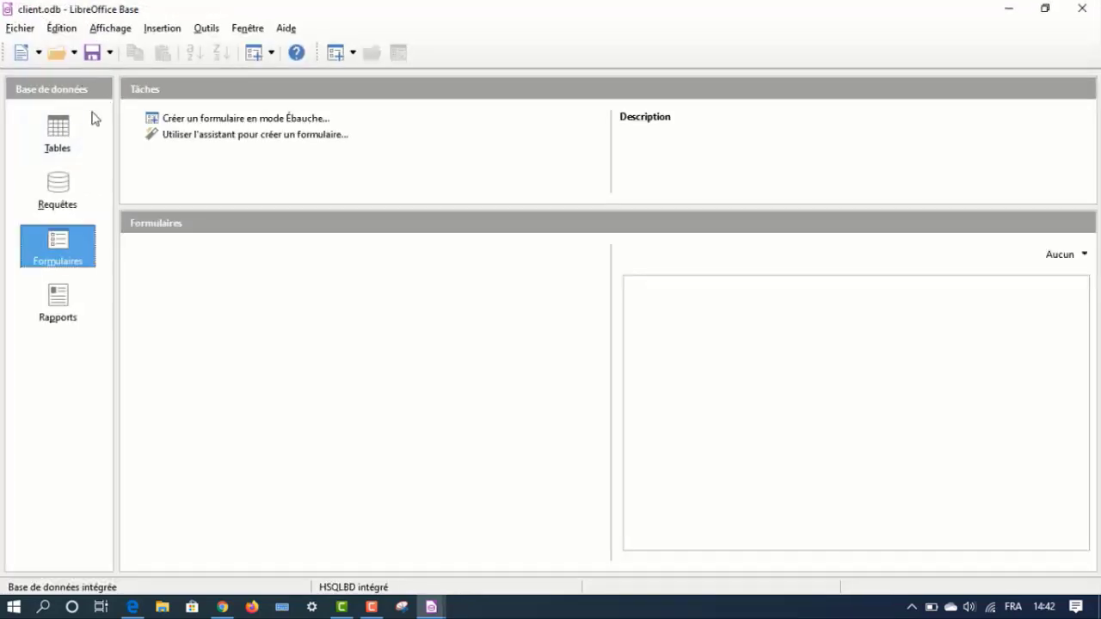
pyautogui.click(60, 136)
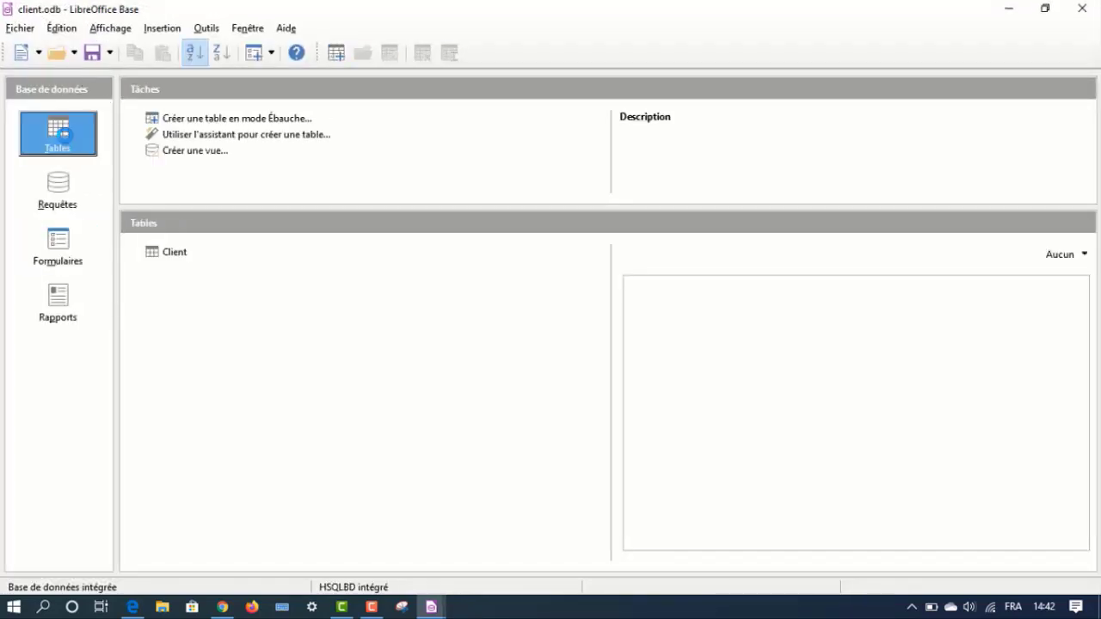
pyautogui.click(243, 124)
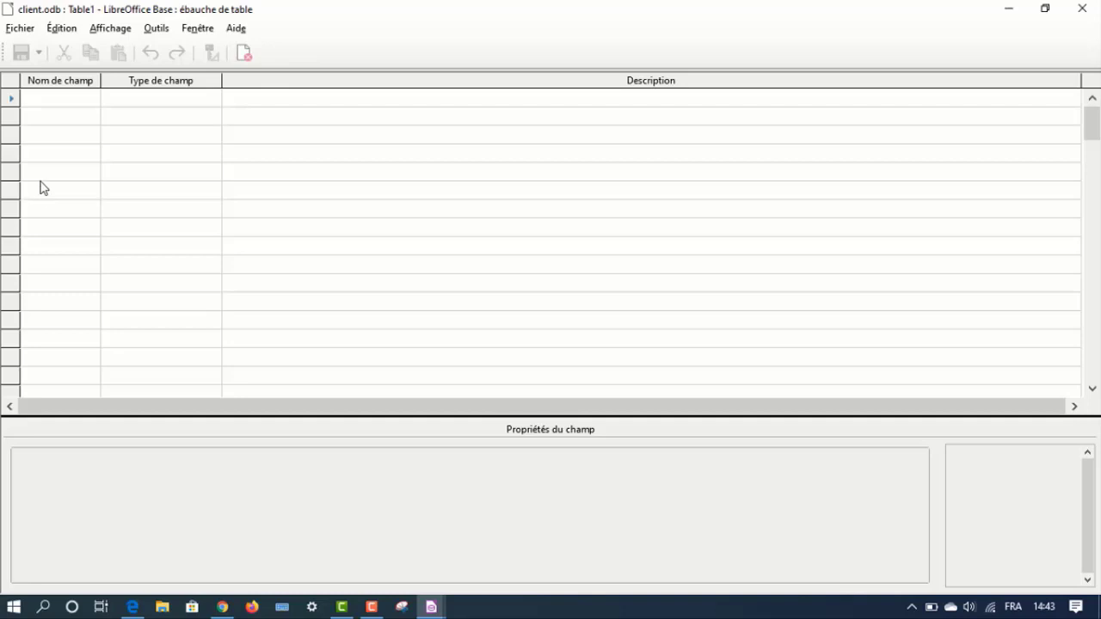
pyautogui.click(62, 81)
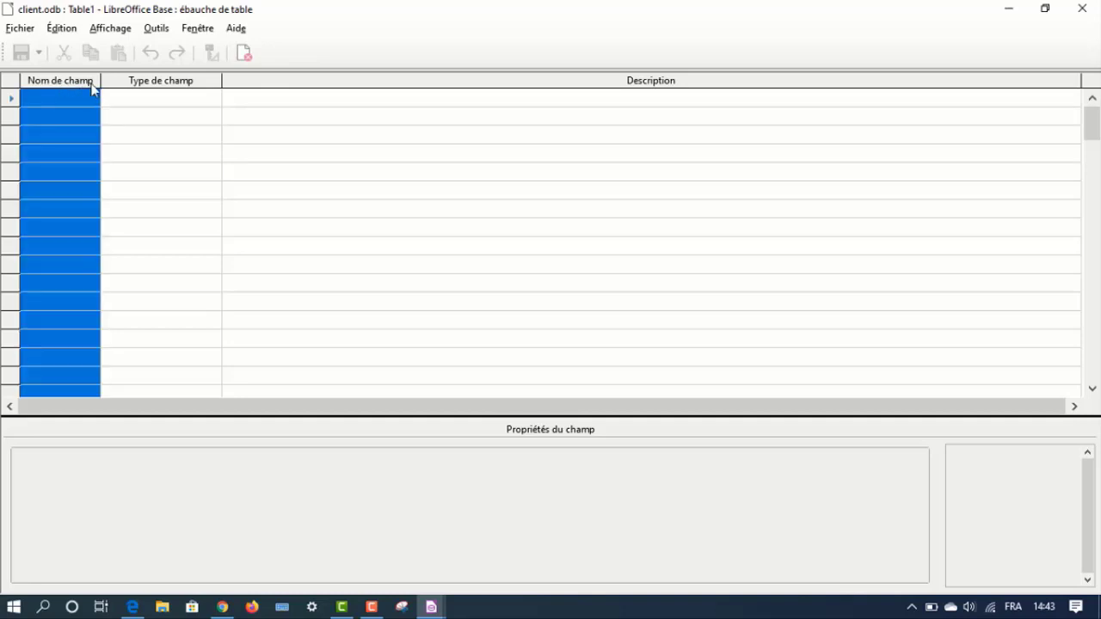
pyautogui.click(105, 96)
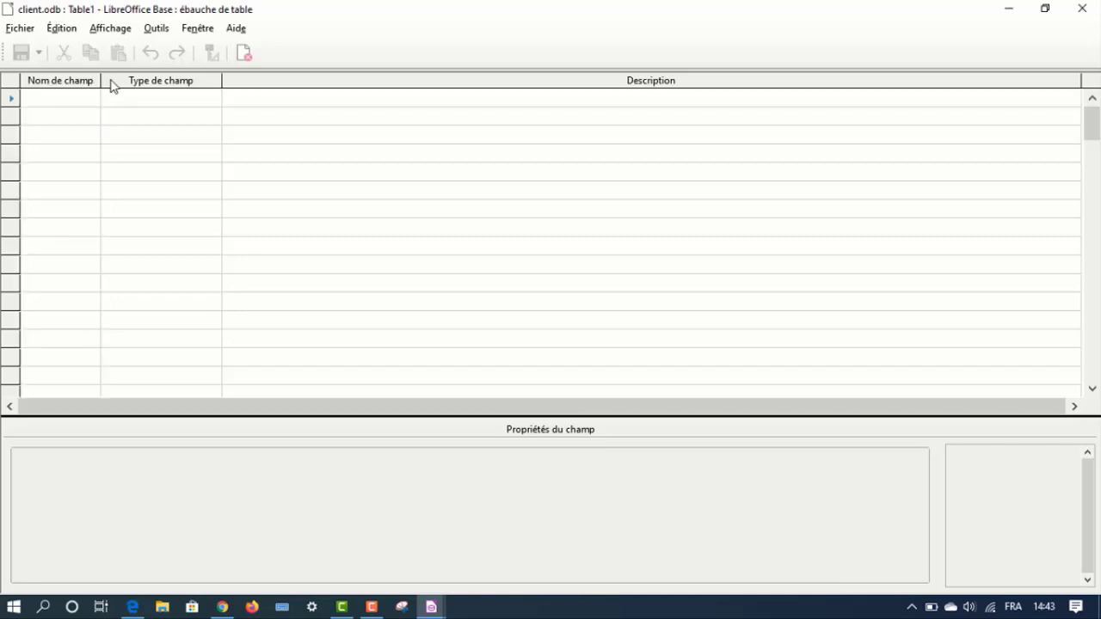
pyautogui.click(110, 81)
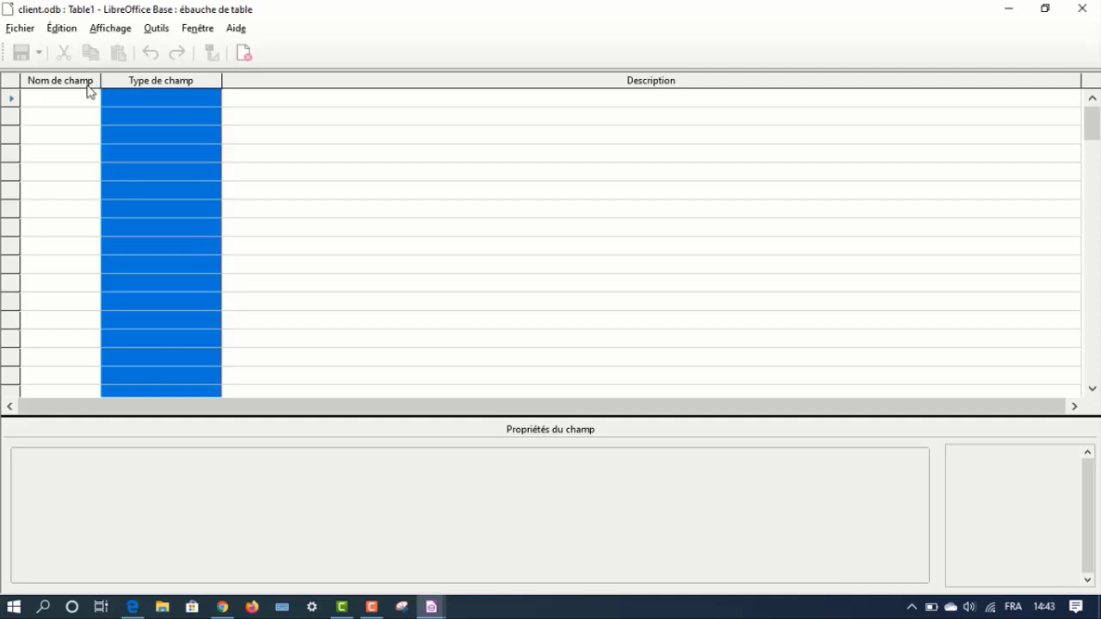
# Add a first field named Num_commande with the field type BigInt [ BIGINT ]
pyautogui.click(46, 98)
pyautogui.write('N')
pyautogui.press('BackSpace')
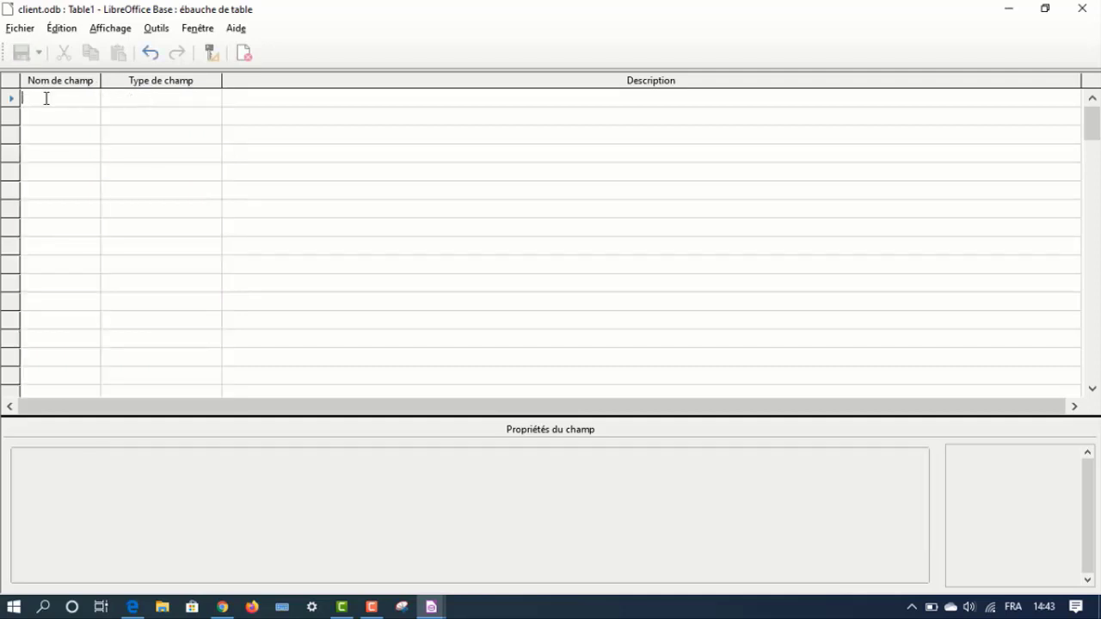
pyautogui.write('Num')
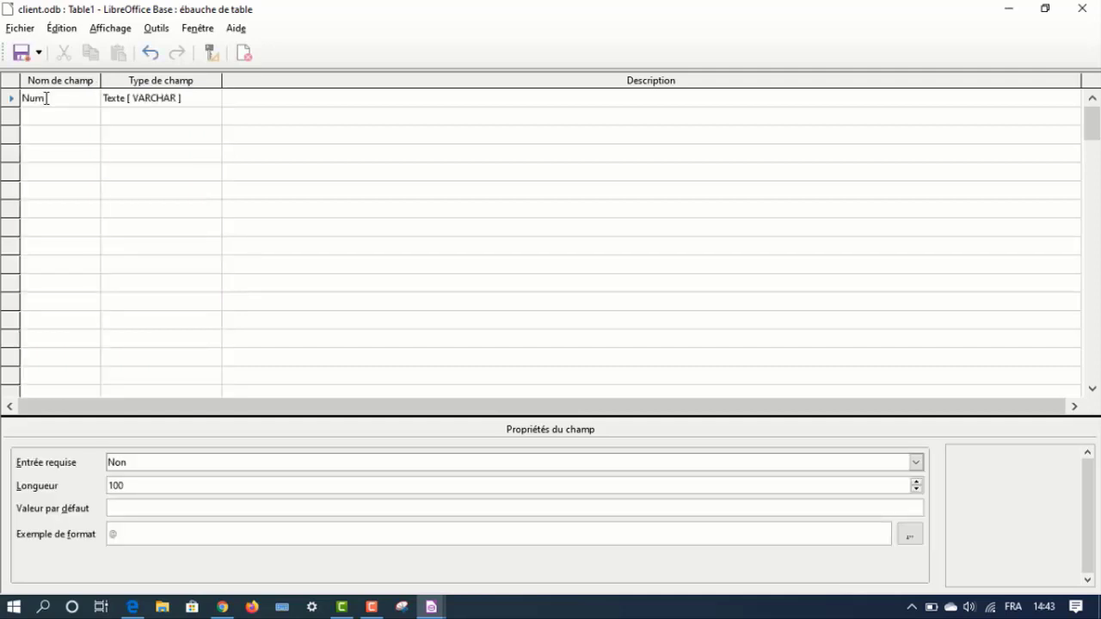
pyautogui.write('_commande')
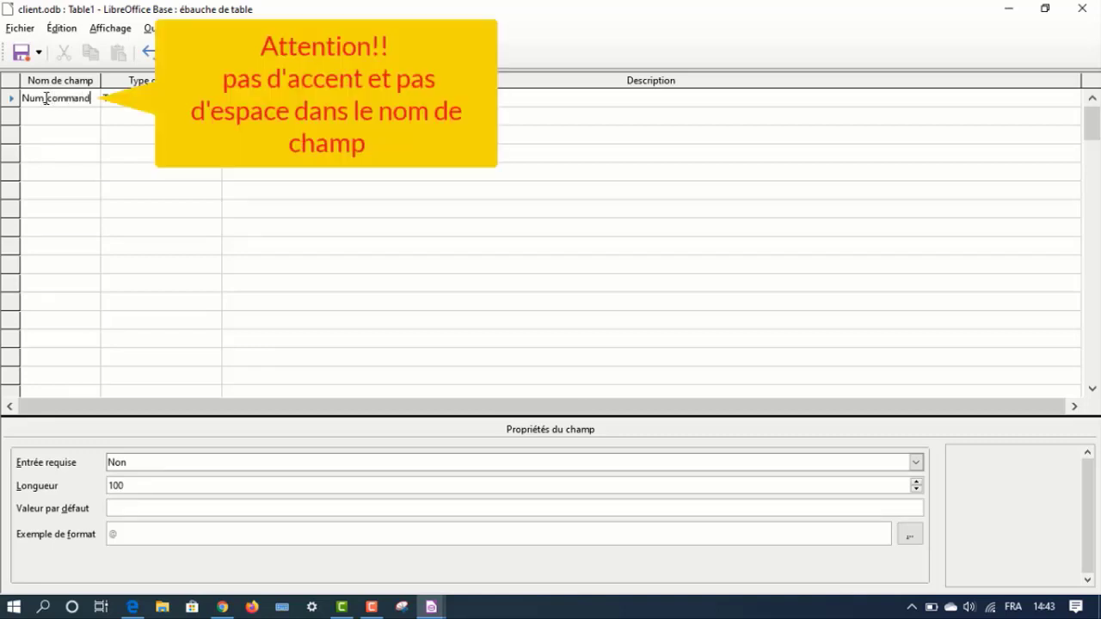
pyautogui.click(115, 102)
pyautogui.hotkey('alt', 'Down')
pyautogui.click(252, 114)
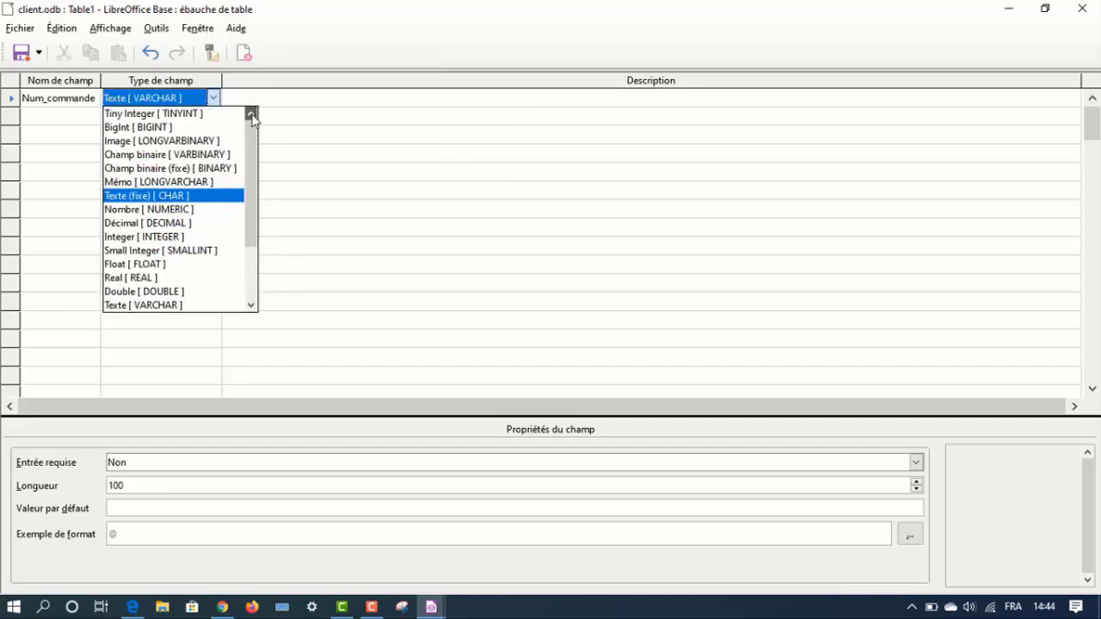
pyautogui.click(192, 129)
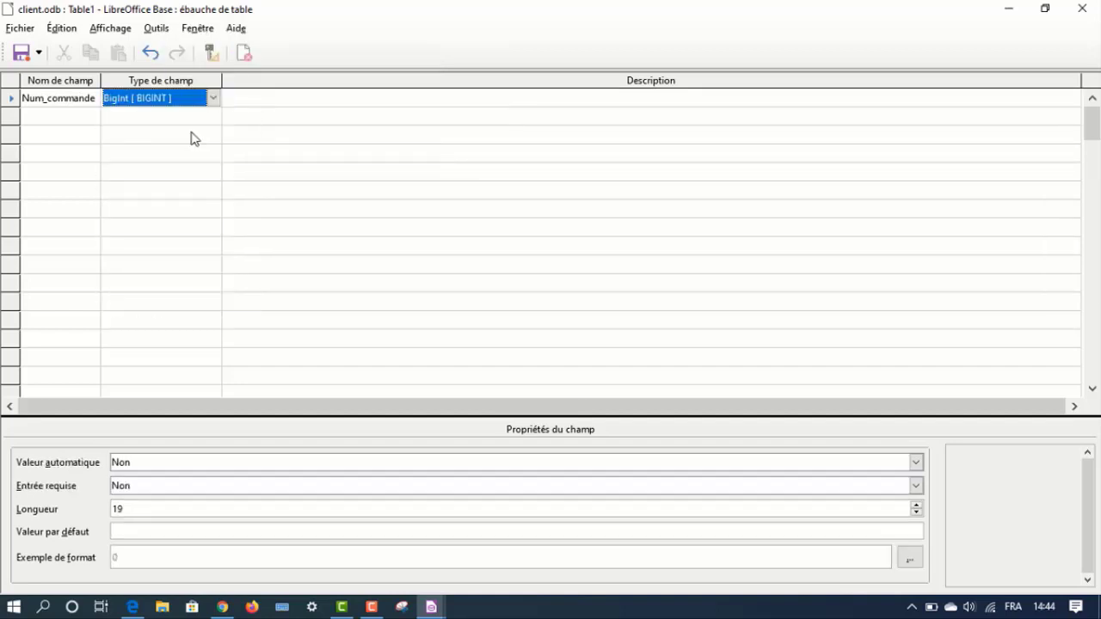
# Make Num_commande the auto-incrementing primary key by setting its Valeur automatique property to Oui
pyautogui.click(10, 99)
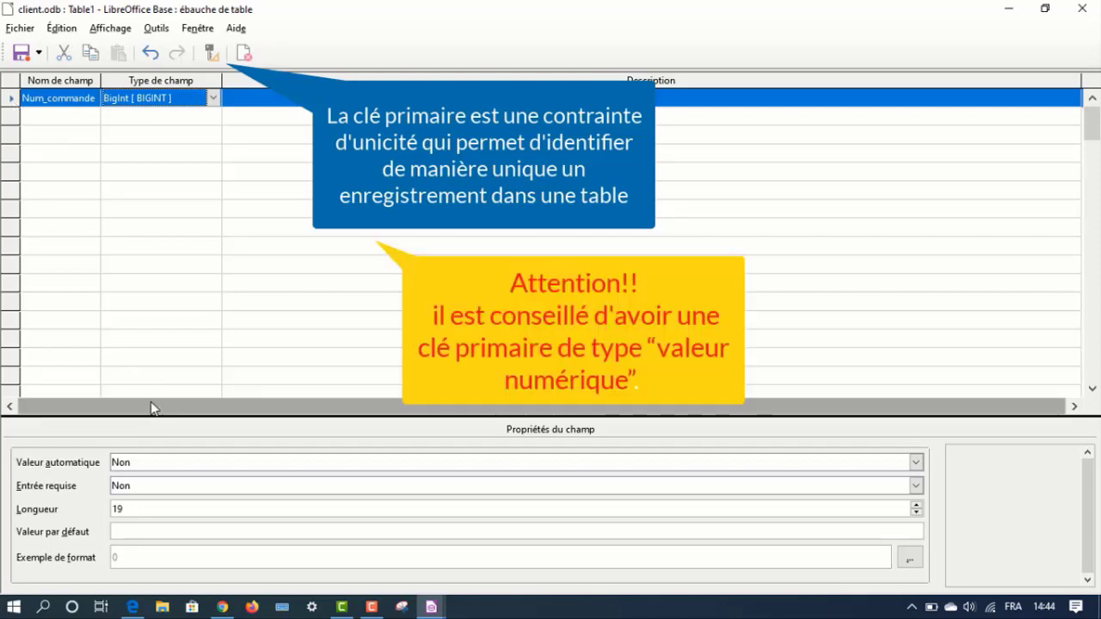
pyautogui.click(164, 462)
pyautogui.click(168, 479)
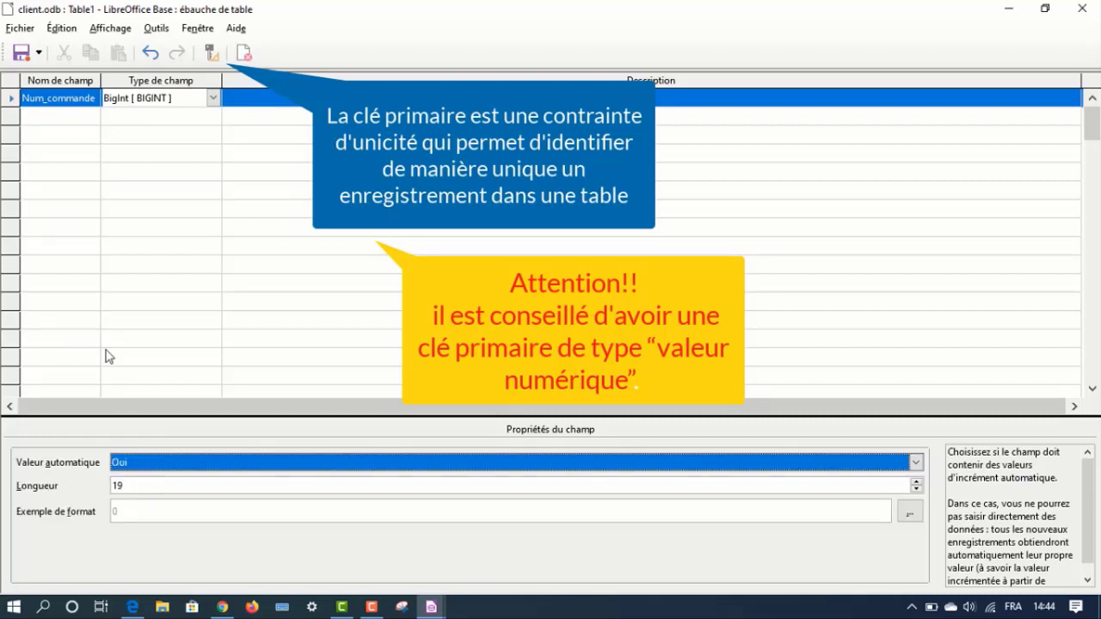
# Add a second field named date_commande with the field type Texte [ VARCHAR ]
pyautogui.click(32, 115)
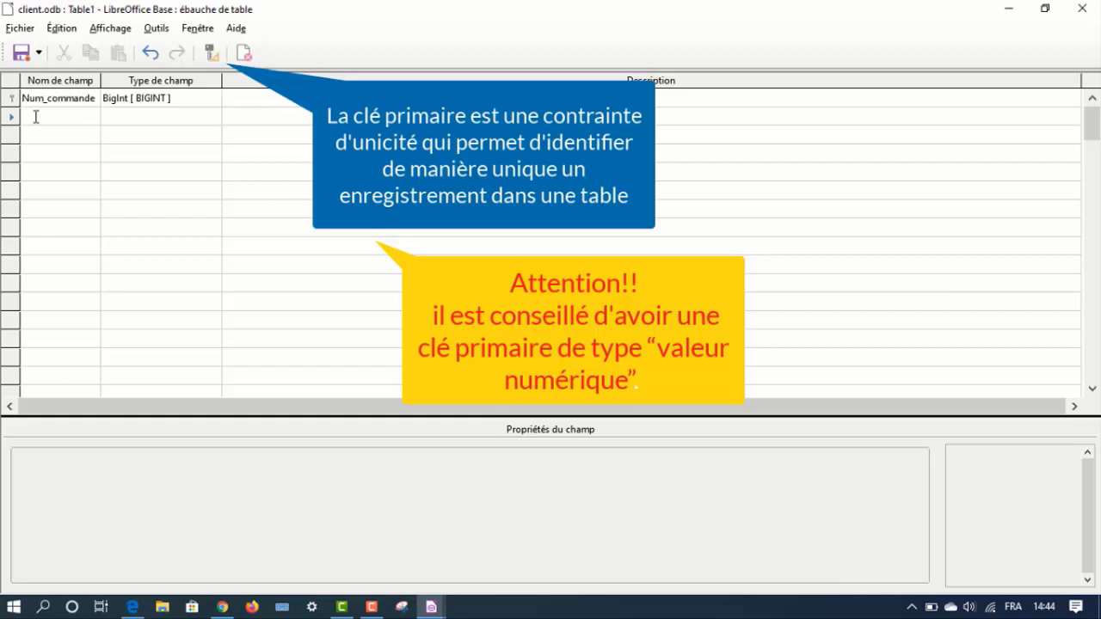
pyautogui.write('dat')
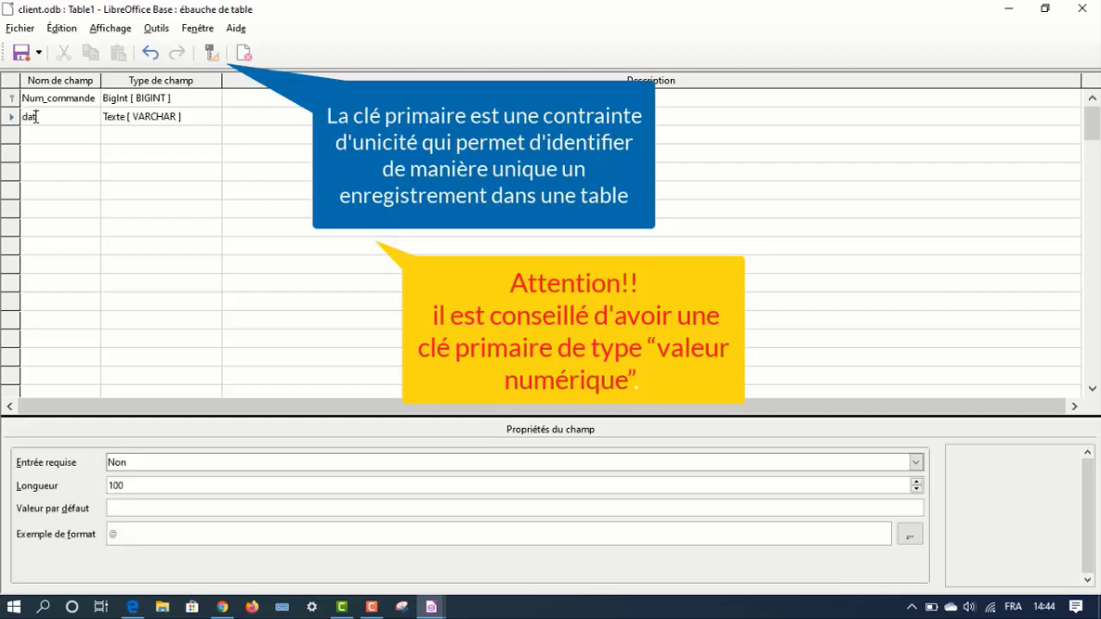
pyautogui.write('e_commande')
pyautogui.click(121, 116)
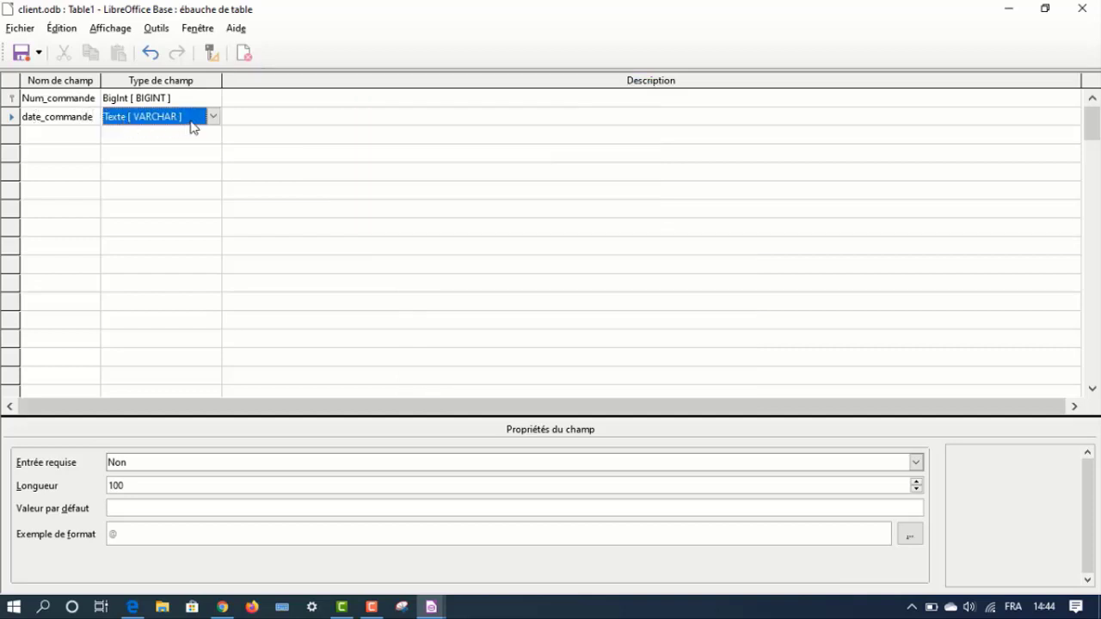
pyautogui.click(191, 122)
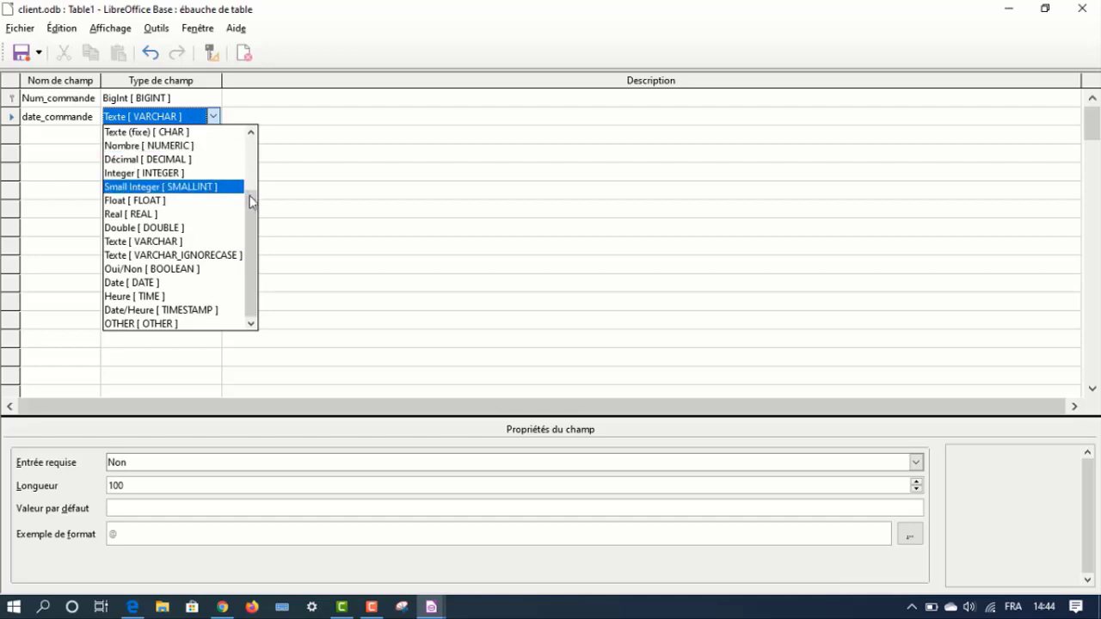
pyautogui.moveTo(255, 229); pyautogui.dragTo(265, 140)
pyautogui.scroll(-2, 253, 206)
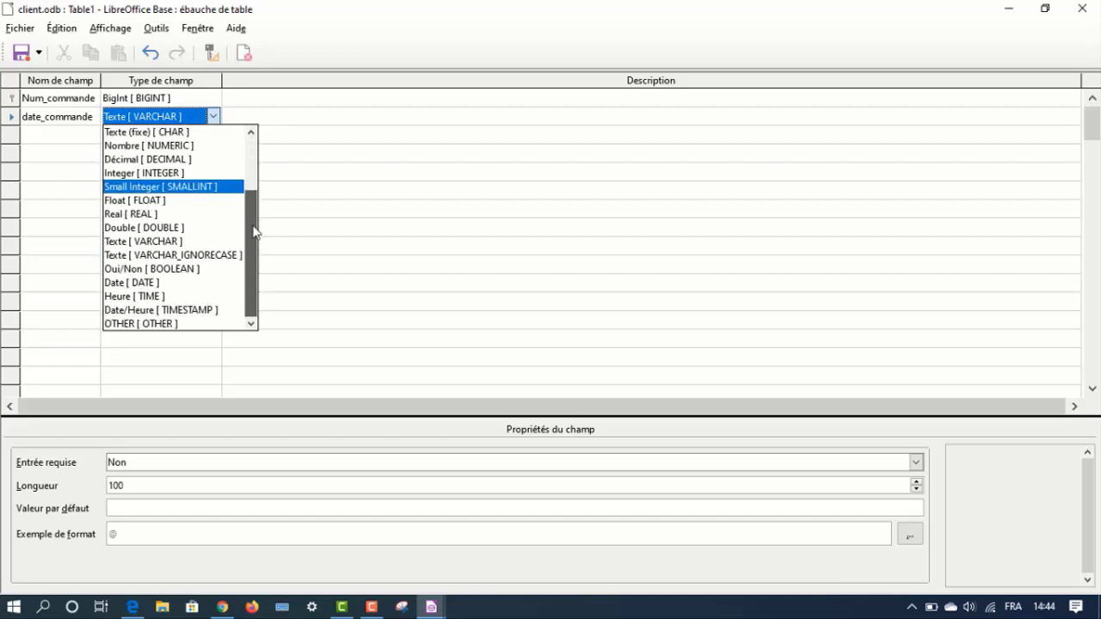
pyautogui.click(183, 242)
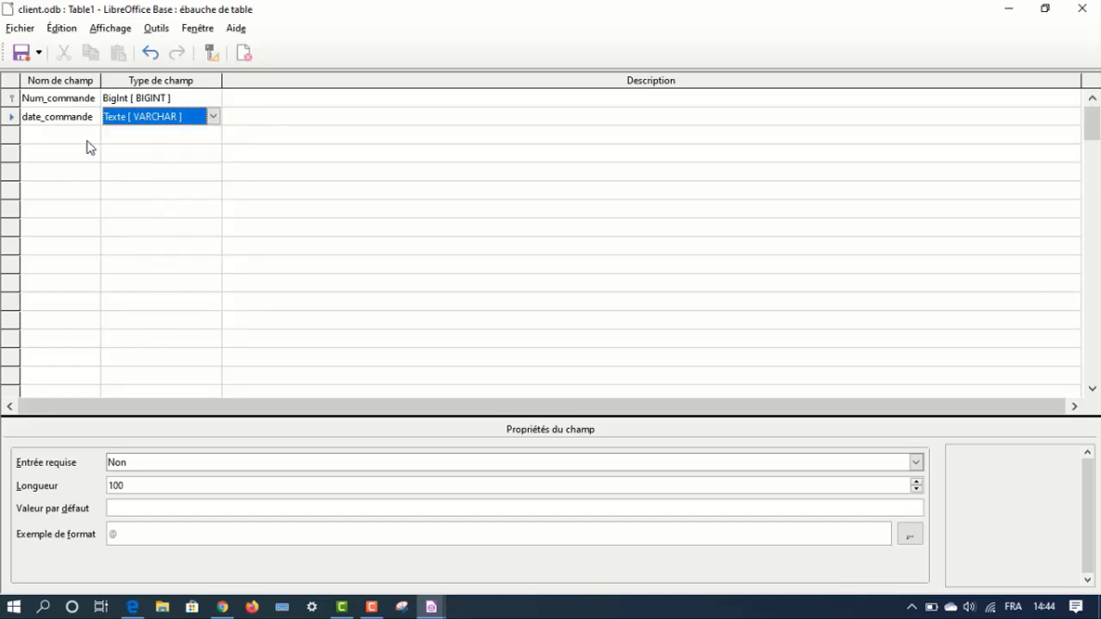
# Make date_commande a required entry and set its length to 20
pyautogui.click(118, 466)
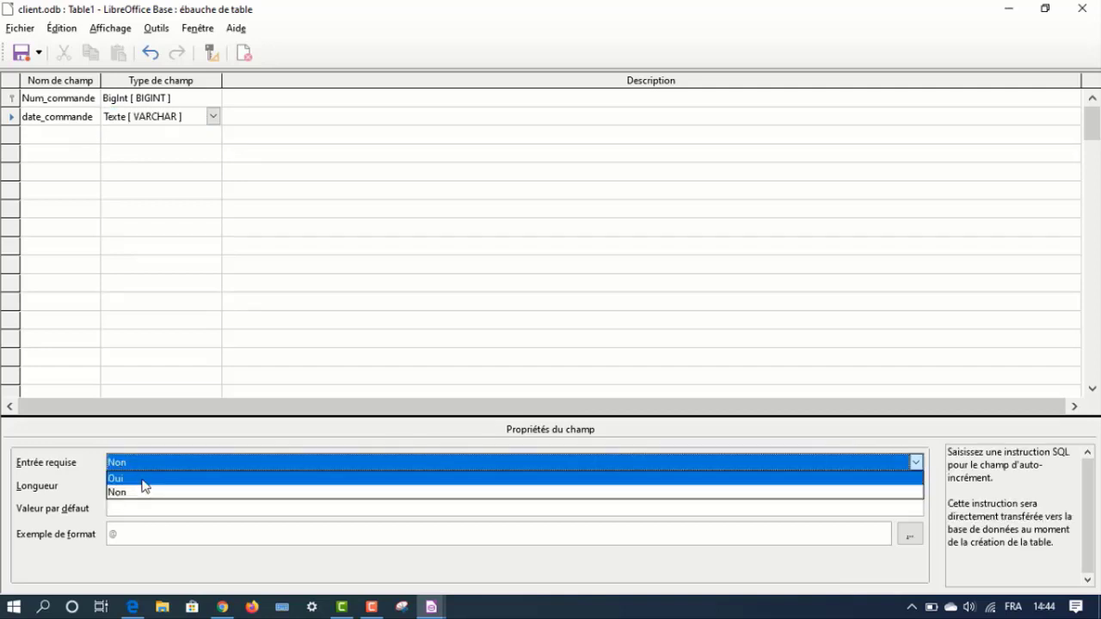
pyautogui.click(144, 480)
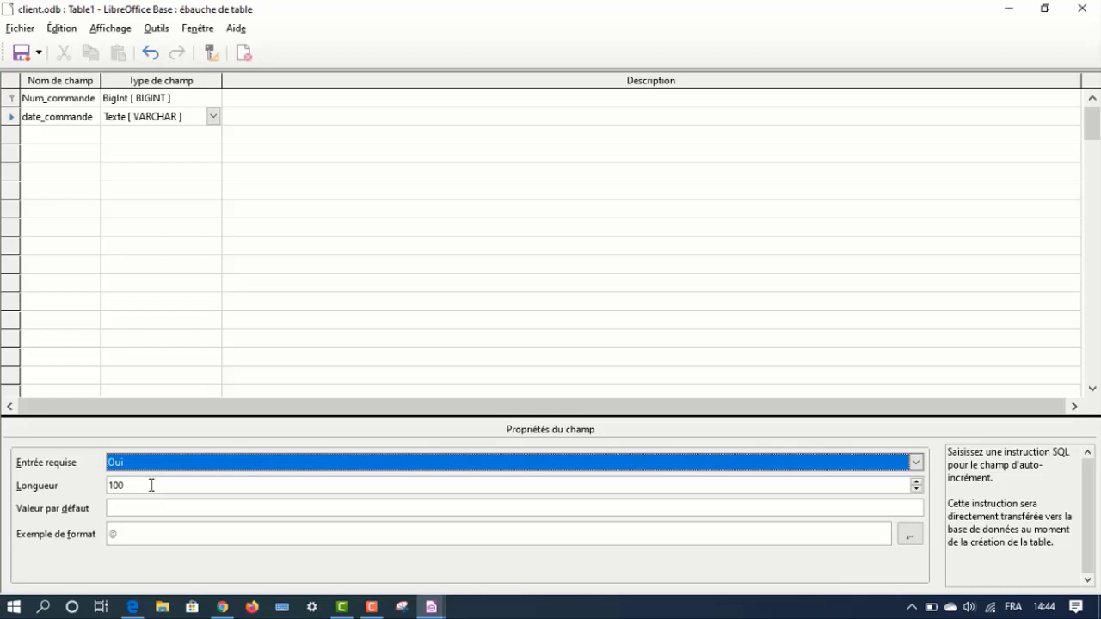
pyautogui.click(151, 485)
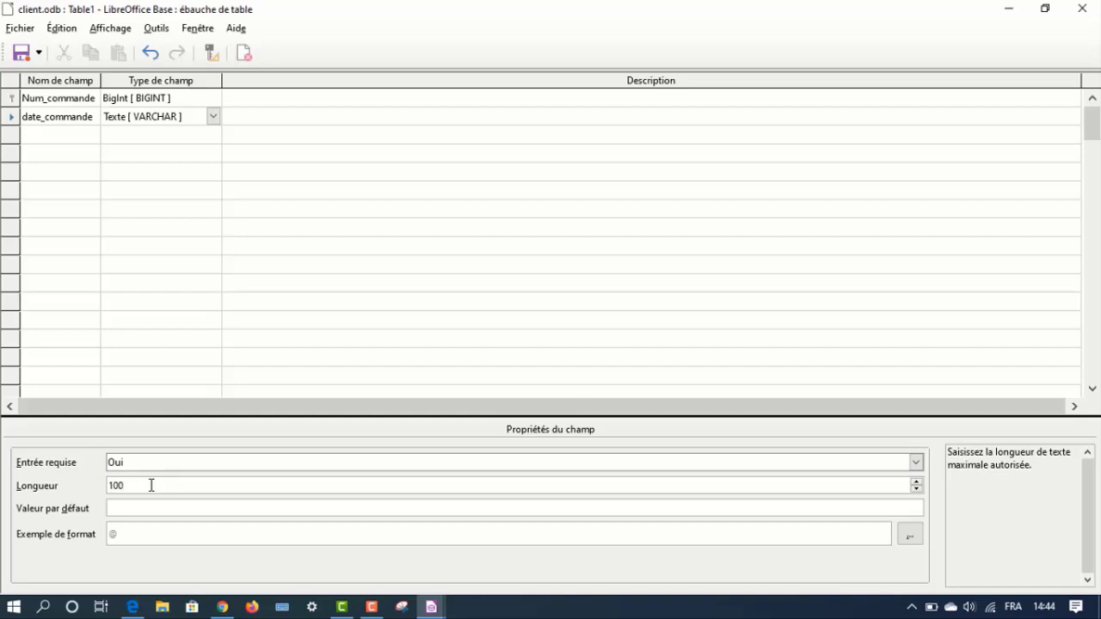
pyautogui.press('BackSpace')
pyautogui.press('BackSpace')
pyautogui.press('BackSpace')
pyautogui.write('20')
# Add a third field named adresse_livraison, keeping the field type Texte [ VARCHAR ]
pyautogui.click(74, 135)
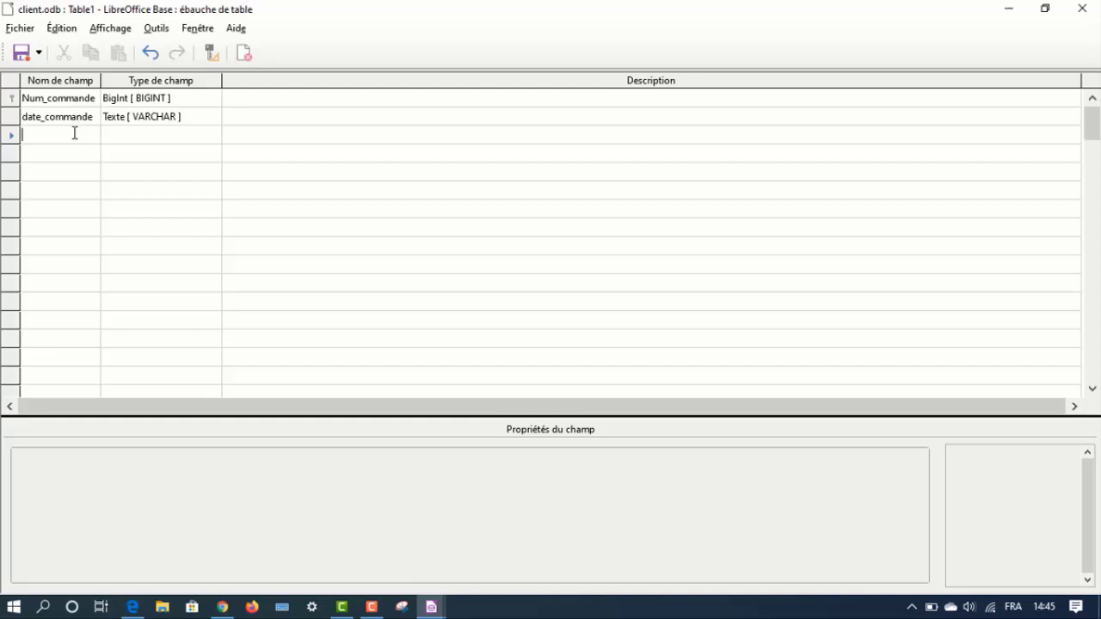
pyautogui.write('adresse')
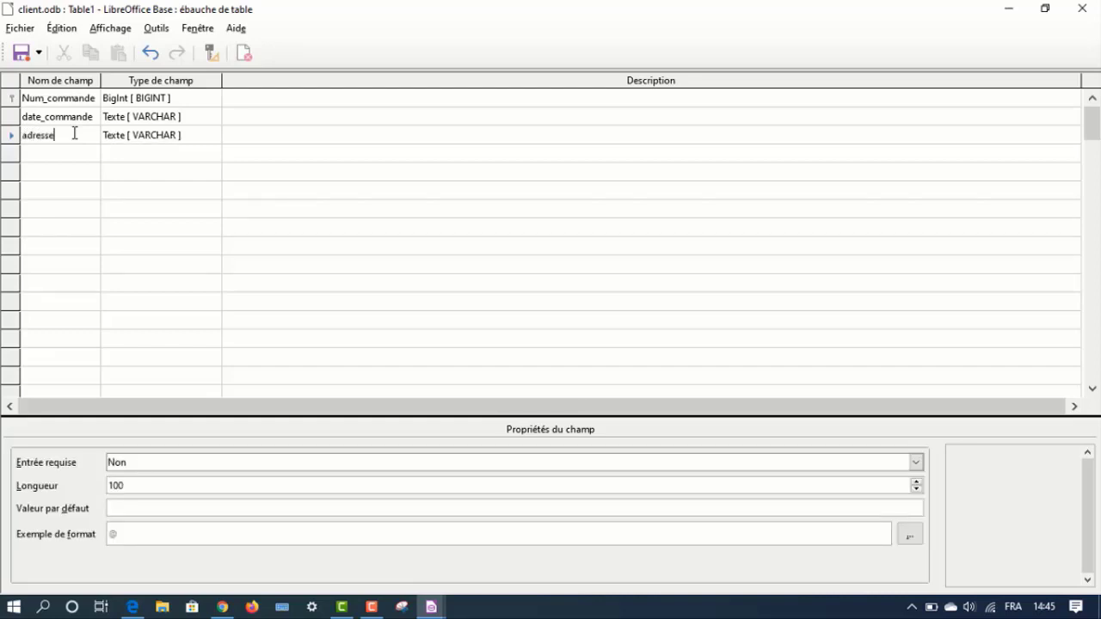
pyautogui.write('_livraison')
pyautogui.click(111, 139)
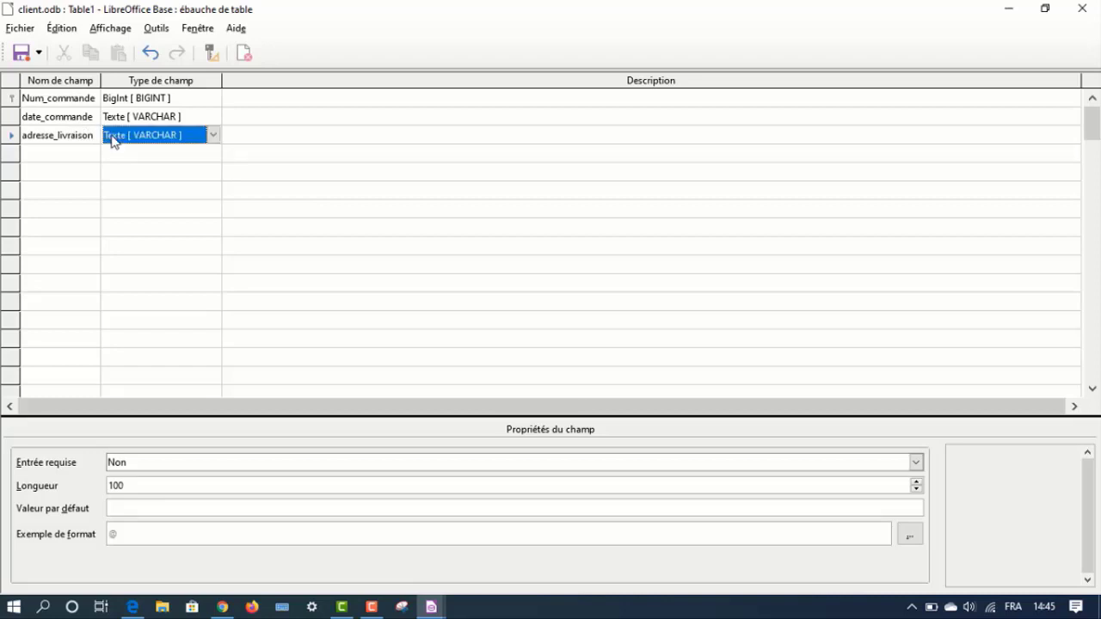
# Make adresse_livraison a required entry and set its length to 30
pyautogui.click(142, 463)
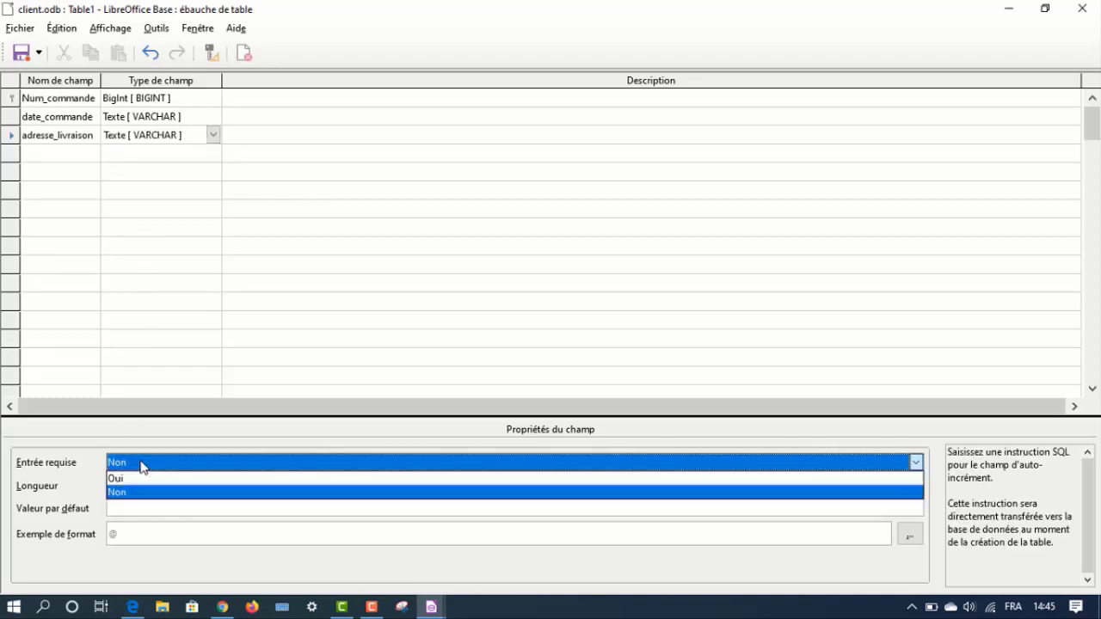
pyautogui.click(147, 480)
pyautogui.click(147, 485)
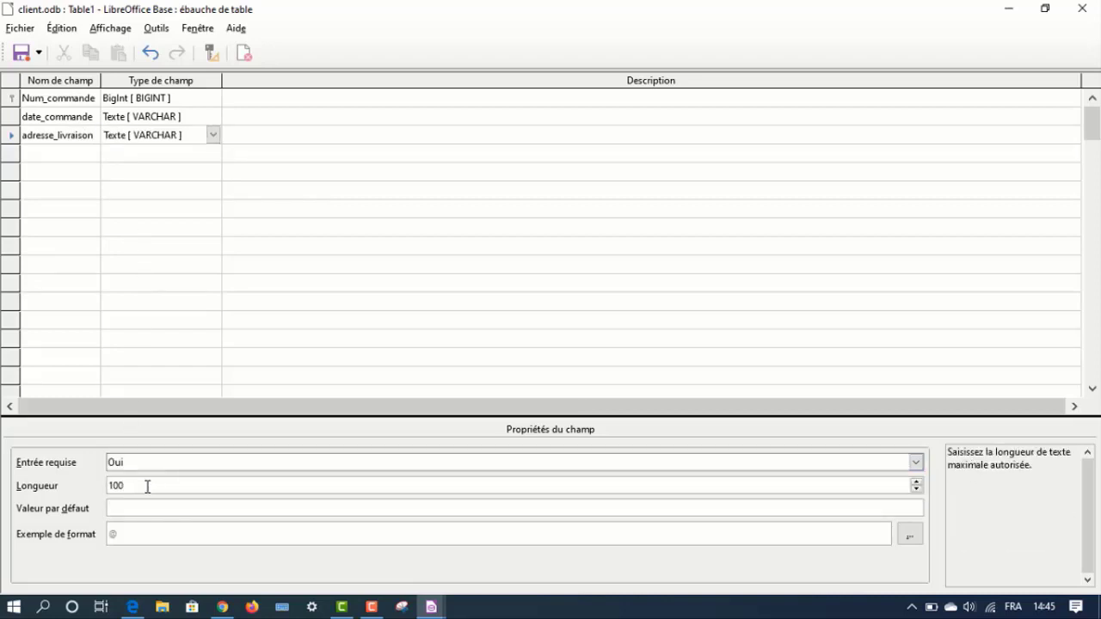
pyautogui.press('BackSpace')
pyautogui.press('BackSpace')
pyautogui.press('BackSpace')
pyautogui.write('30')
# Add a fourth field named code_client of type BigInt [ BIGINT ] with Valeur automatique set to Oui
pyautogui.click(81, 156)
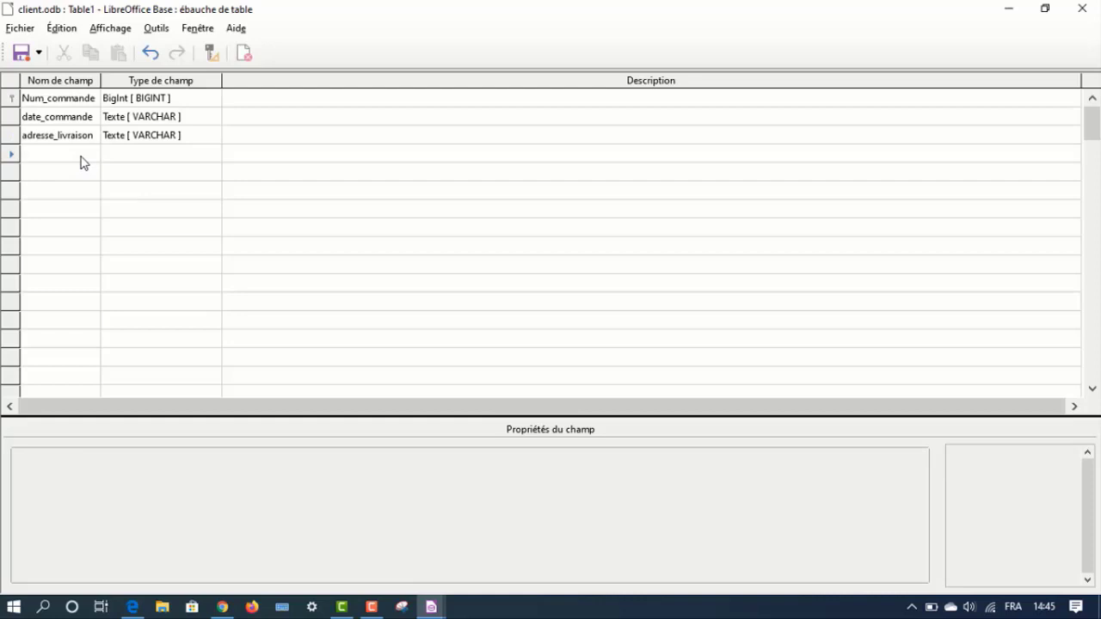
pyautogui.write('code')
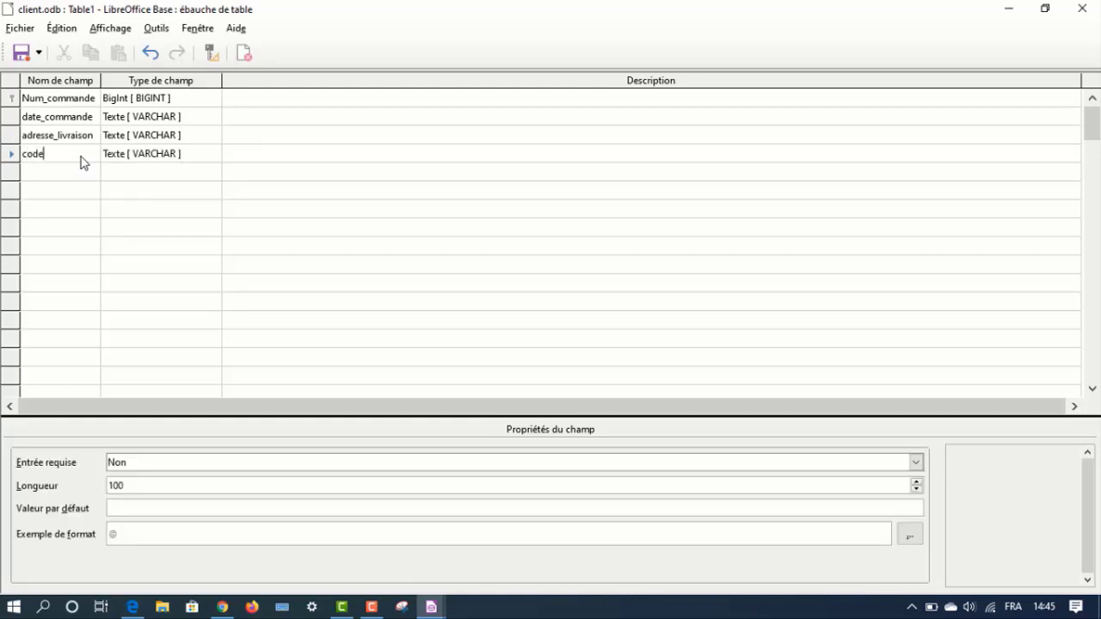
pyautogui.write('_client')
pyautogui.click(126, 161)
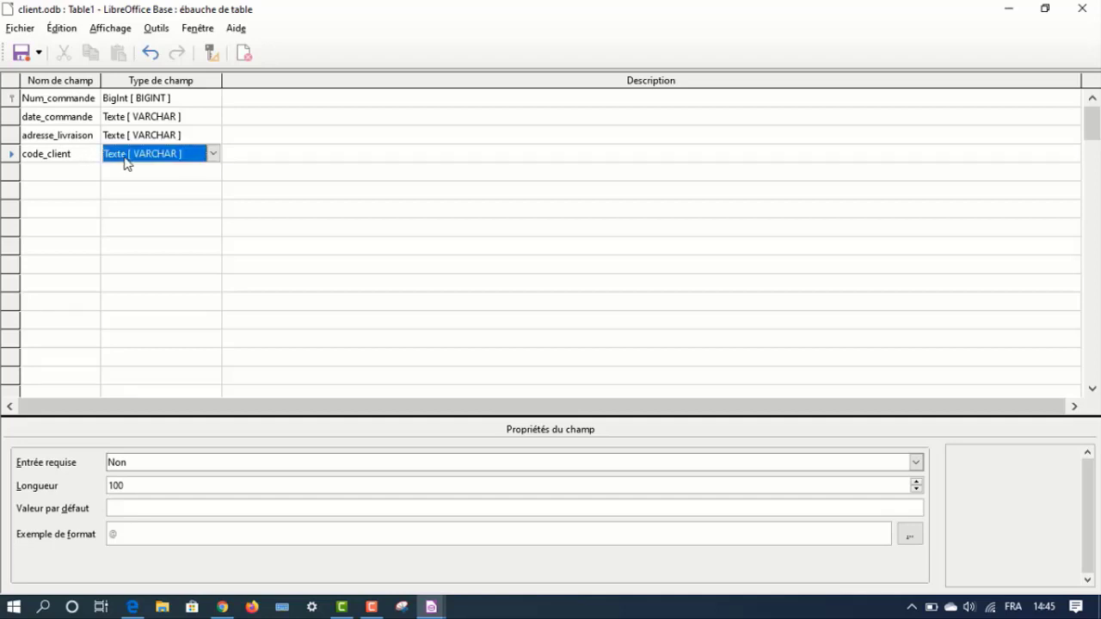
pyautogui.click(213, 154)
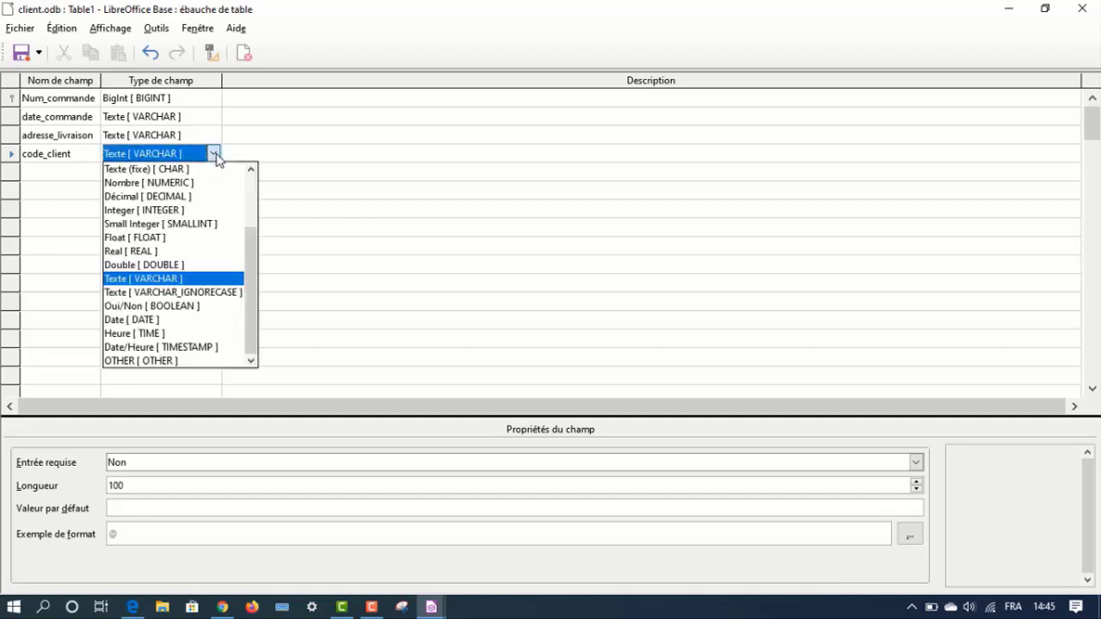
pyautogui.click(251, 169)
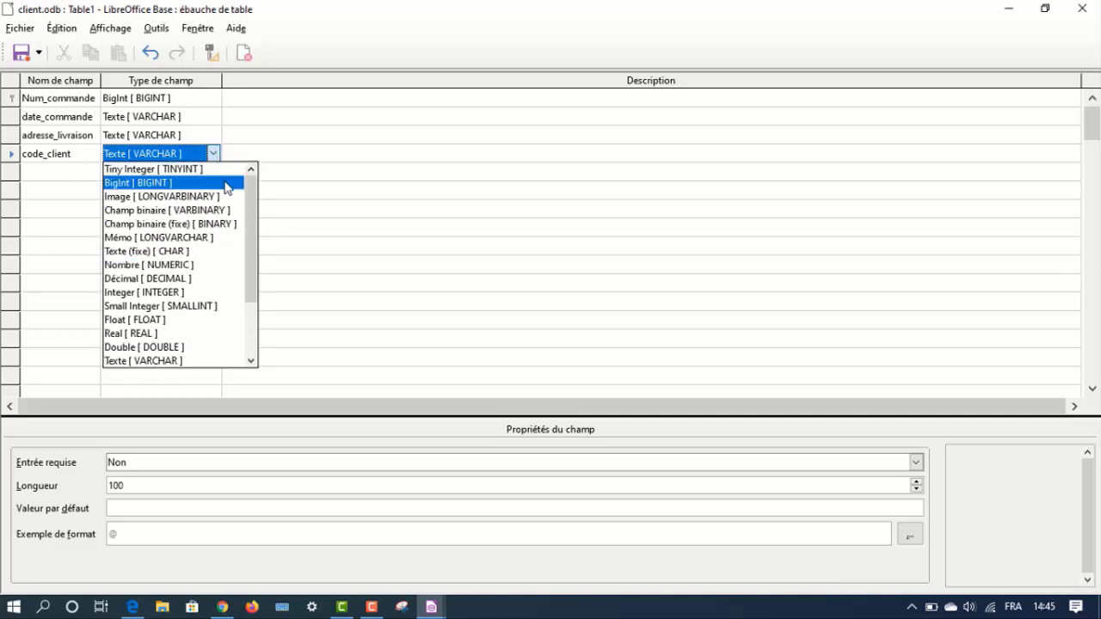
pyautogui.click(225, 184)
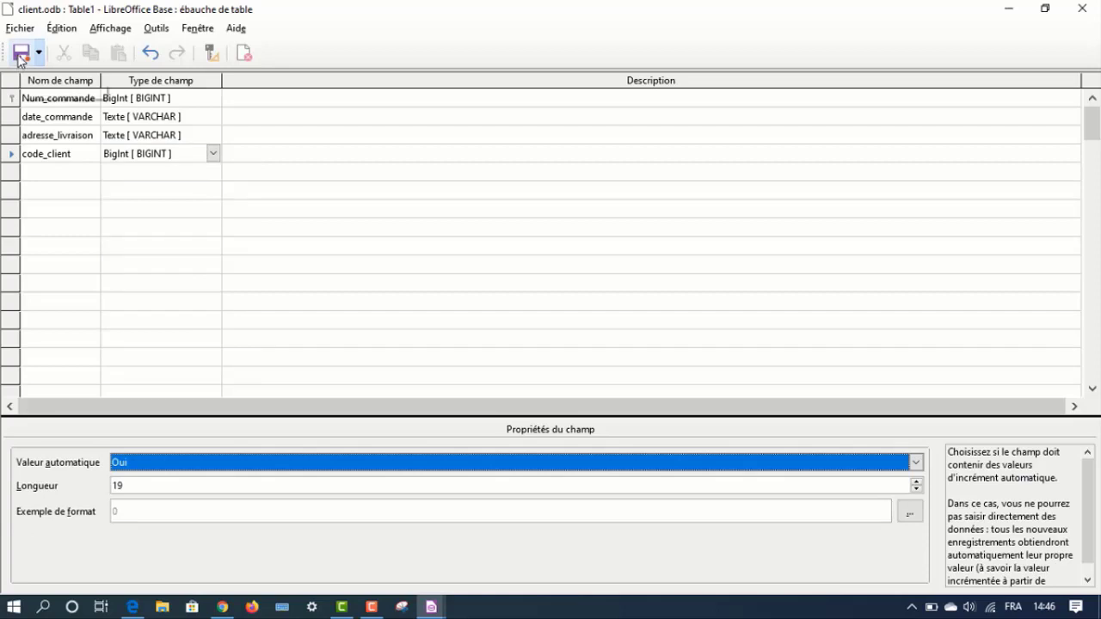
# Try to save the table design under the name Commande
pyautogui.click(21, 55)
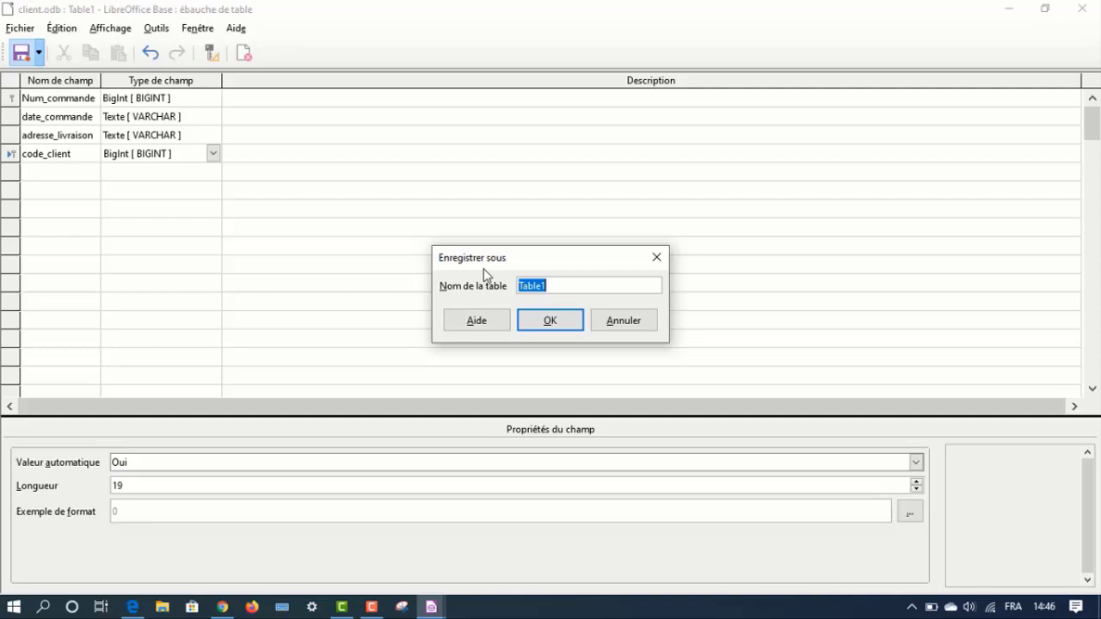
pyautogui.write('Commande')
pyautogui.press('Return')
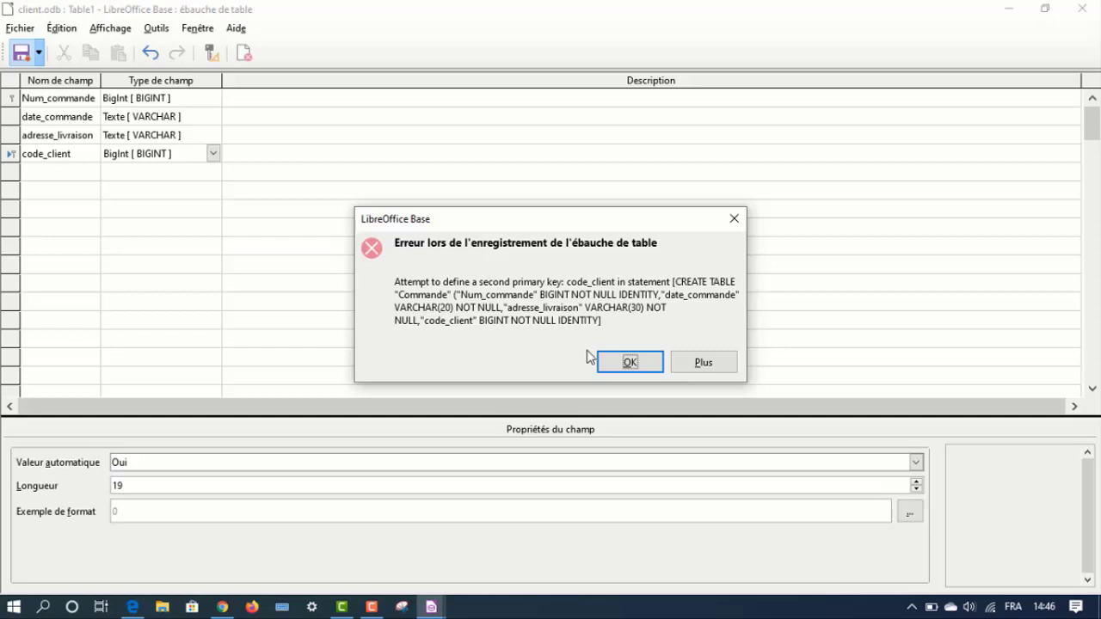
pyautogui.click(651, 364)
# Set code_client as the table's only primary key
pyautogui.click(42, 174)
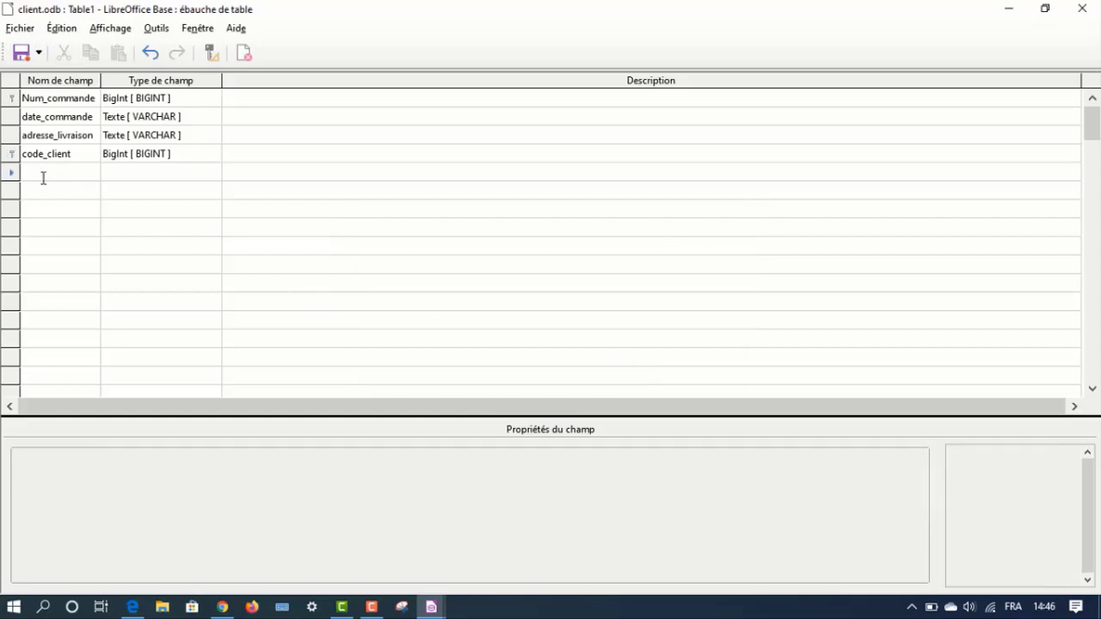
pyautogui.click(35, 158)
pyautogui.rightClick(13, 154)
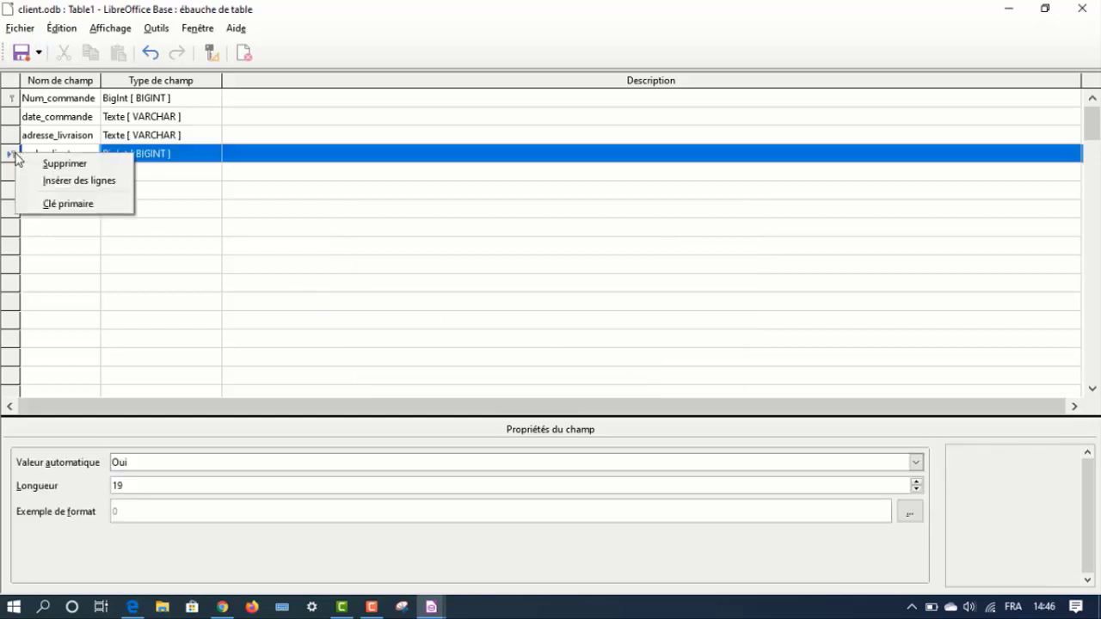
pyautogui.click(62, 204)
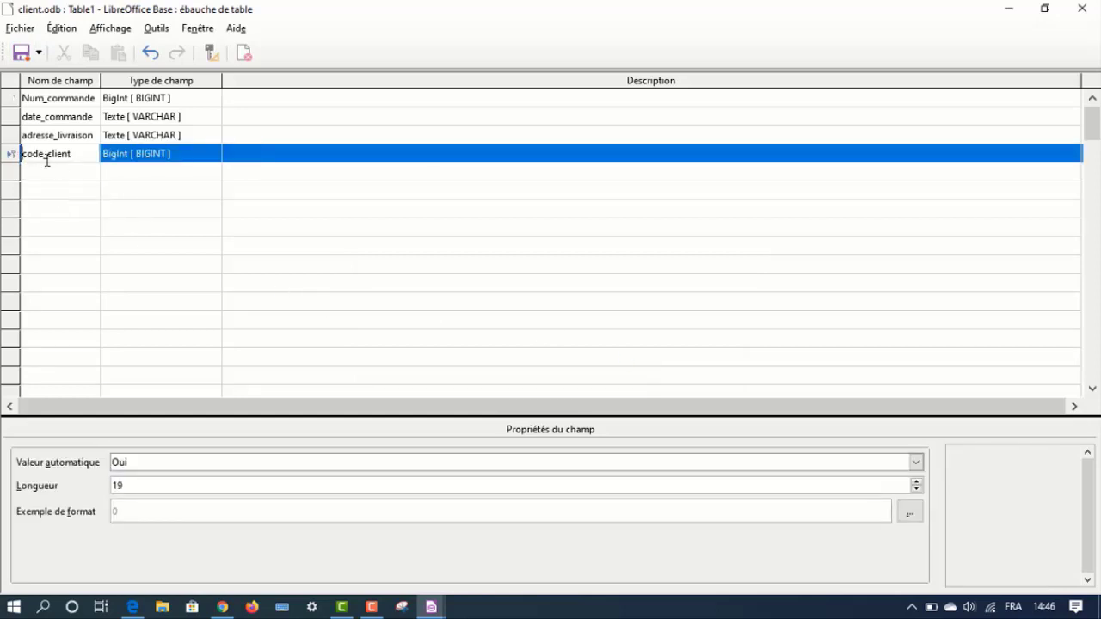
pyautogui.click(47, 166)
pyautogui.click(62, 157)
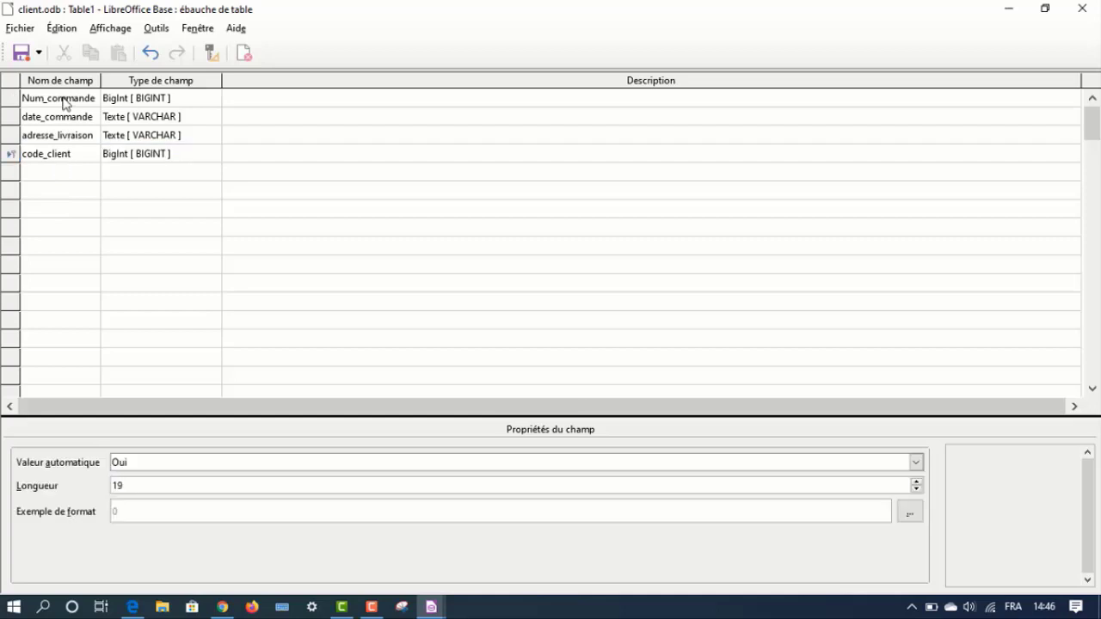
pyautogui.click(67, 103)
pyautogui.click(64, 156)
# Set Num_commande as the table's primary key in place of code_client
pyautogui.click(21, 98)
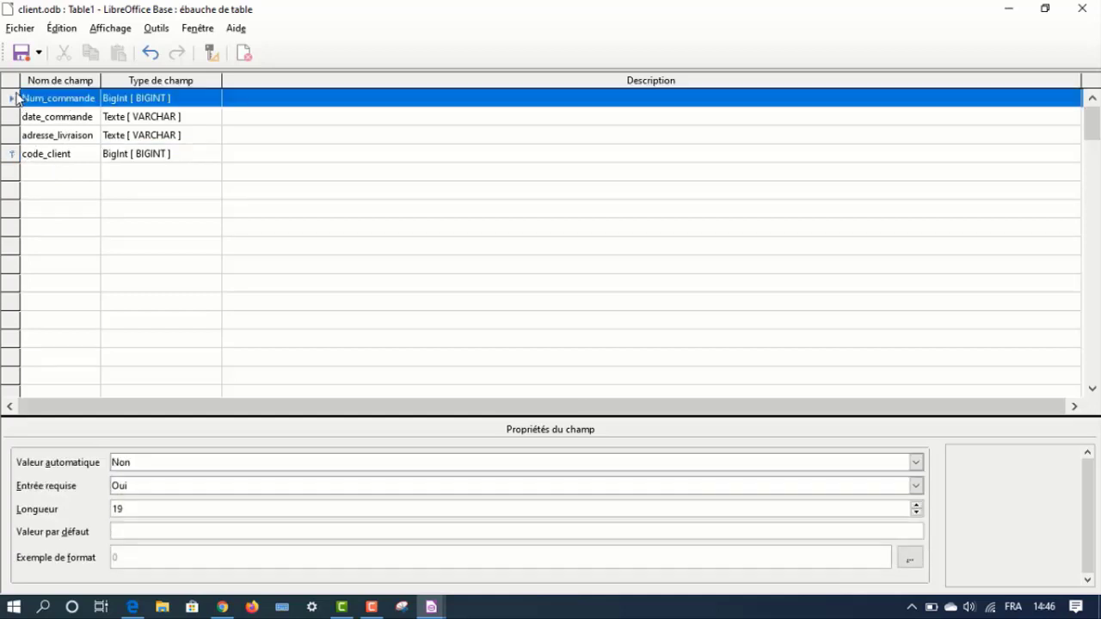
pyautogui.rightClick(18, 97)
pyautogui.click(64, 179)
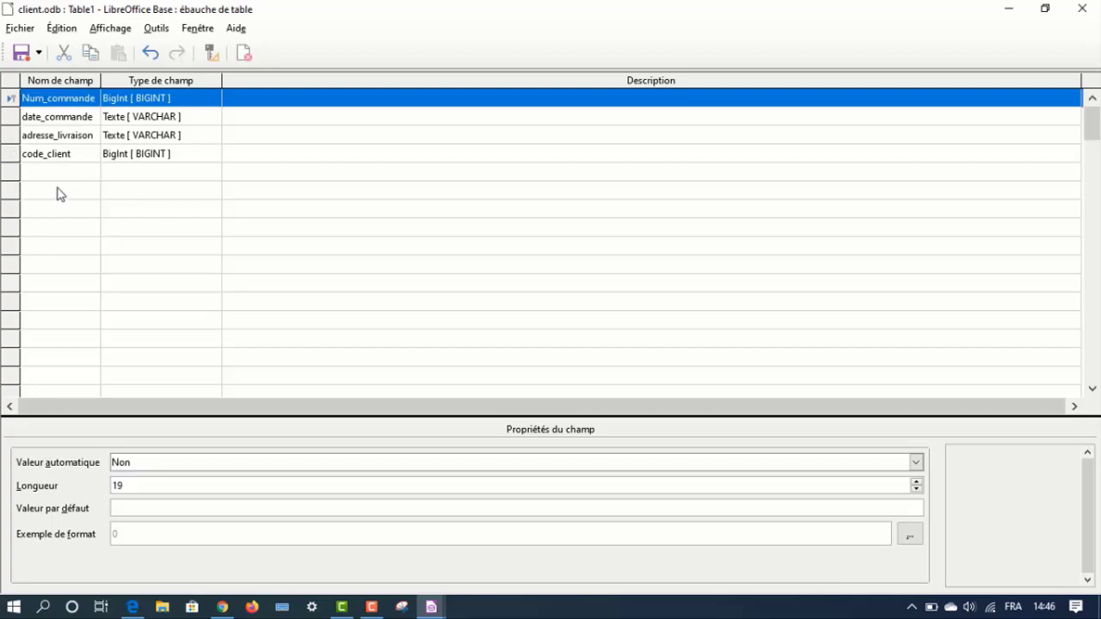
pyautogui.click(77, 174)
# Change the field type of Num_commande to Texte [ VARCHAR ]
pyautogui.click(165, 104)
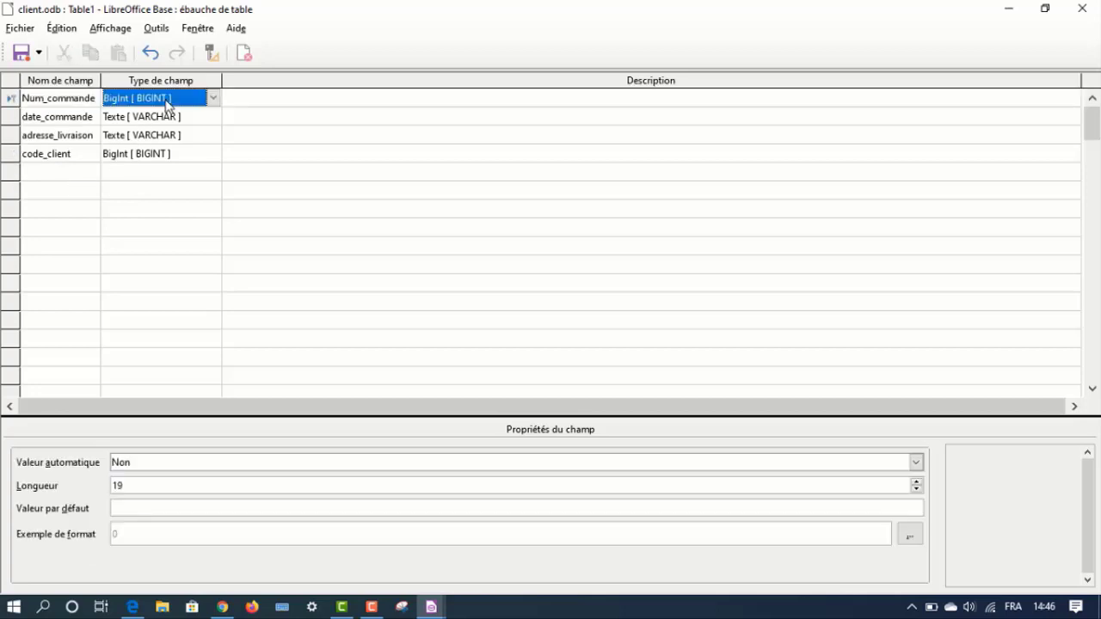
pyautogui.click(213, 99)
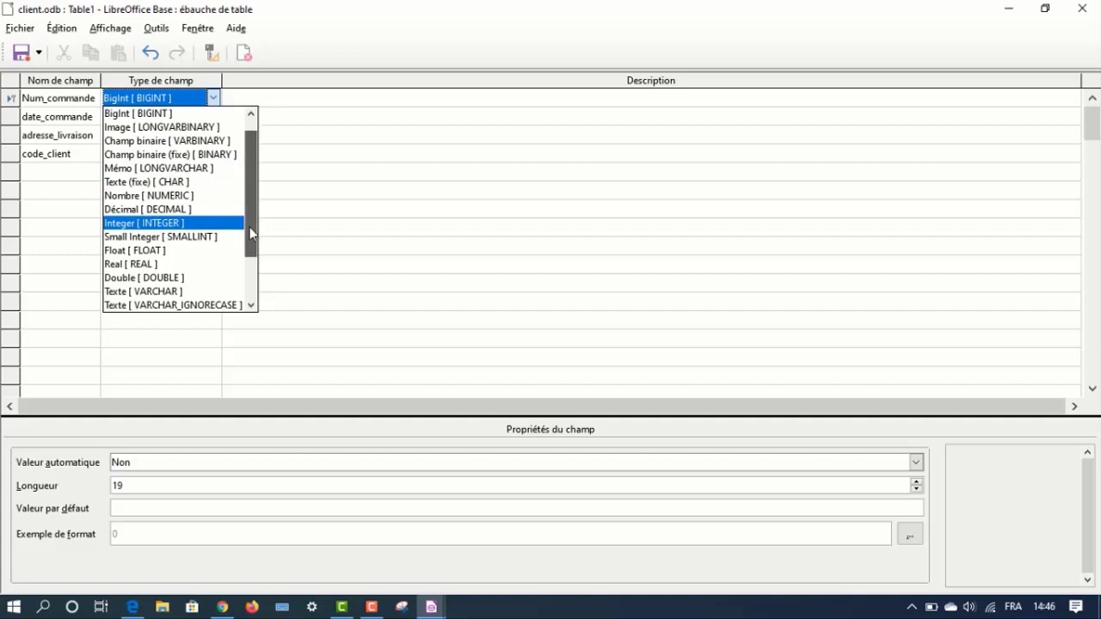
pyautogui.moveTo(249, 206); pyautogui.dragTo(250, 247)
pyautogui.click(190, 237)
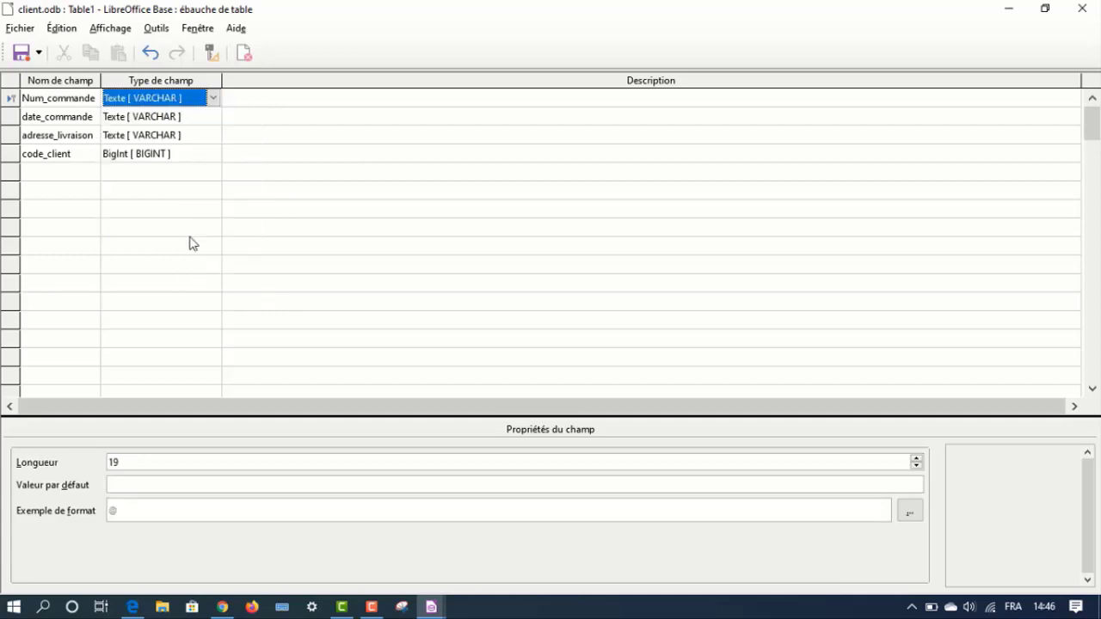
pyautogui.click(125, 210)
# Save the table design as Commande and return to the database's main window
pyautogui.click(22, 53)
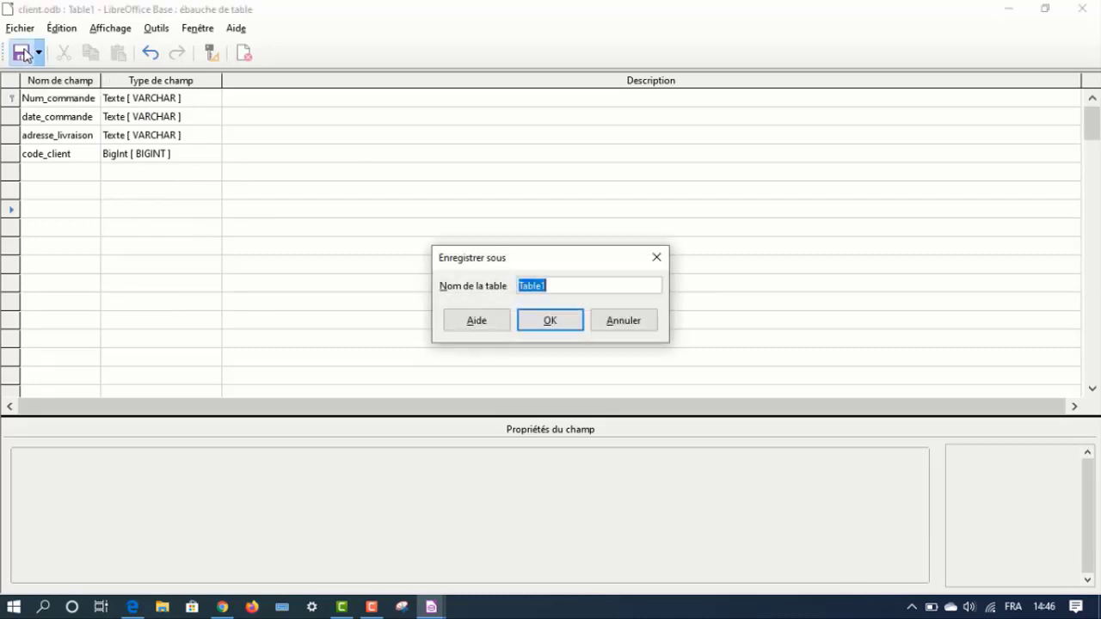
pyautogui.write('Commande')
pyautogui.press('Return')
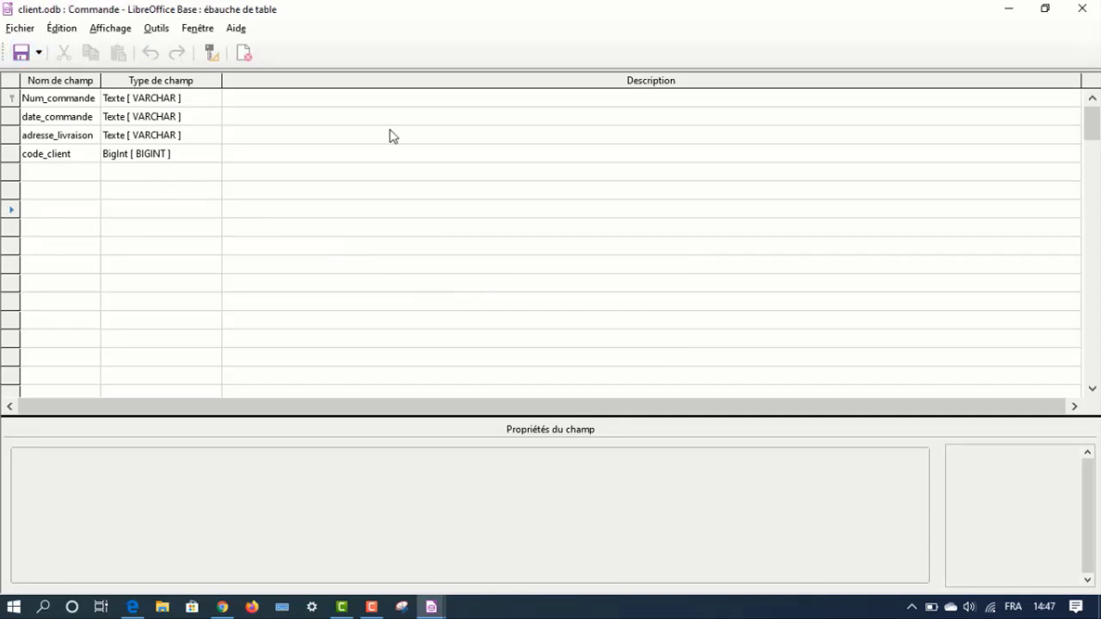
pyautogui.click(1011, 10)
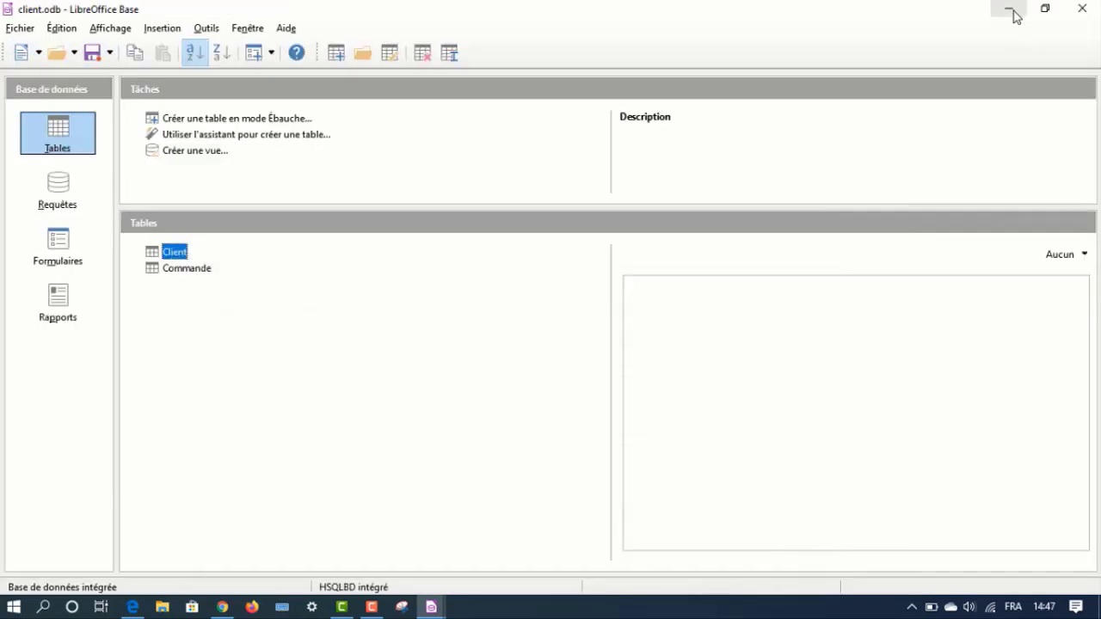
# Open the Commande and Client tables in turn to check their columns, closing each one
pyautogui.doubleClick(198, 269)
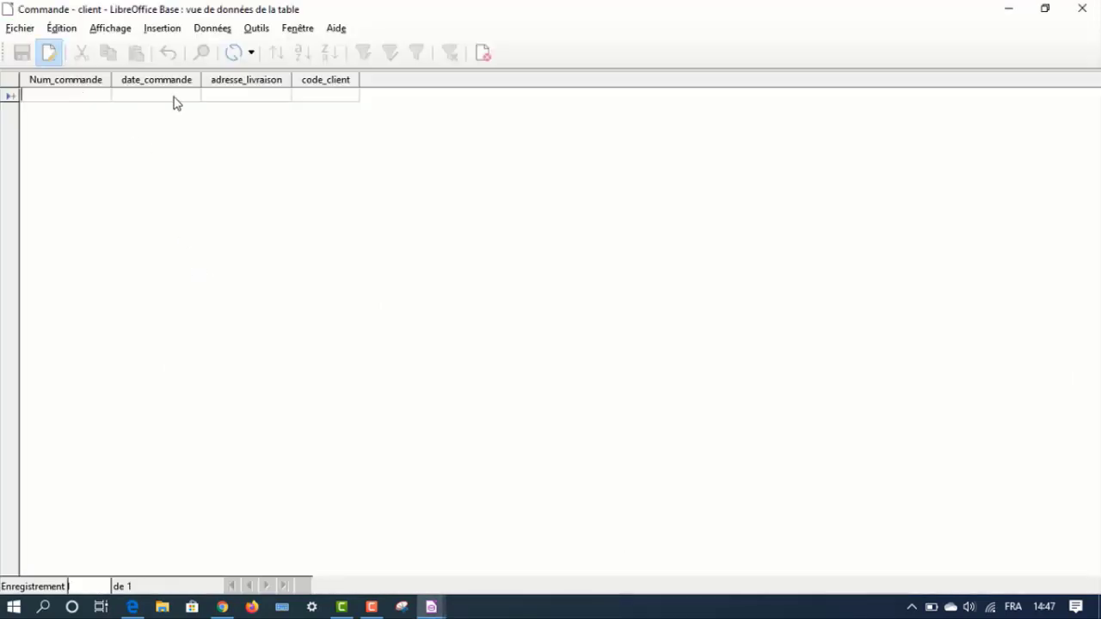
pyautogui.click(1081, 8)
pyautogui.doubleClick(177, 255)
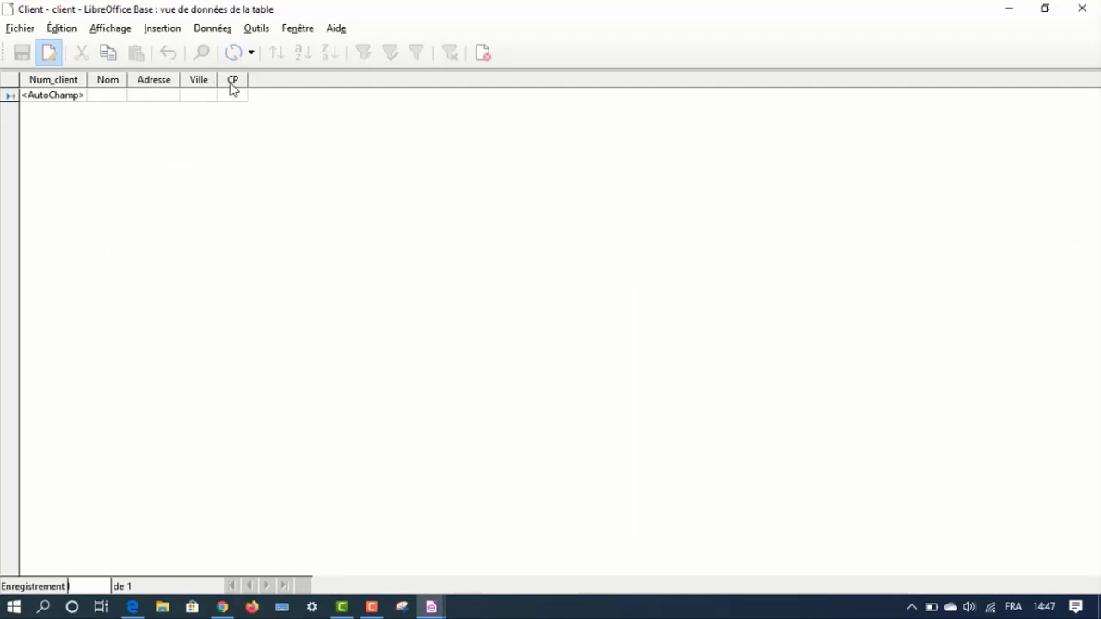
pyautogui.click(1087, 10)
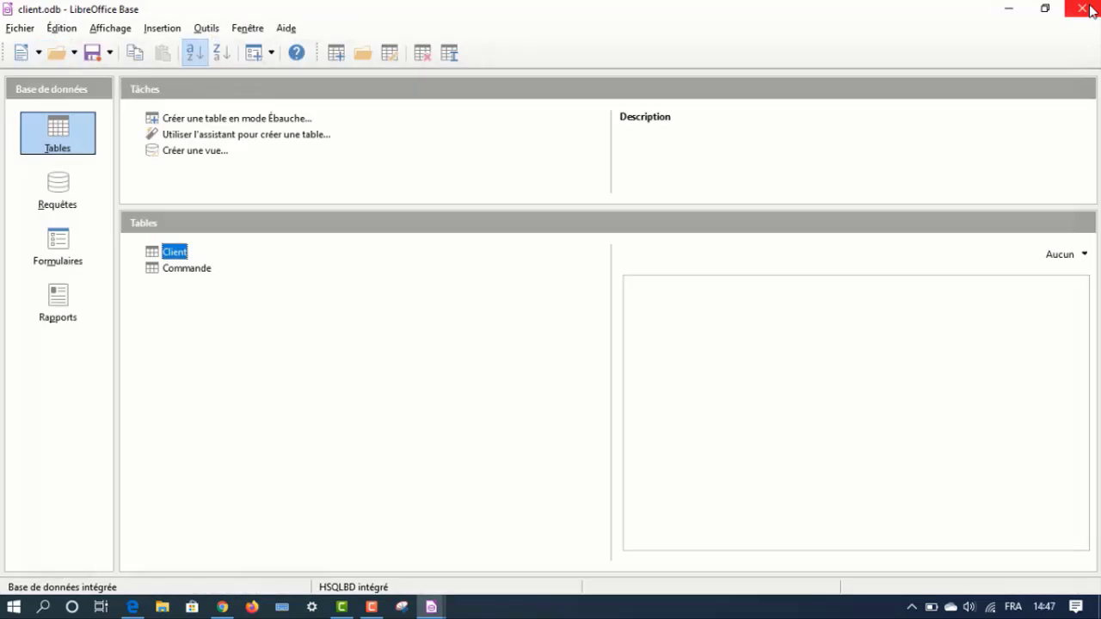
pyautogui.click(362, 265)
pyautogui.click(355, 247)
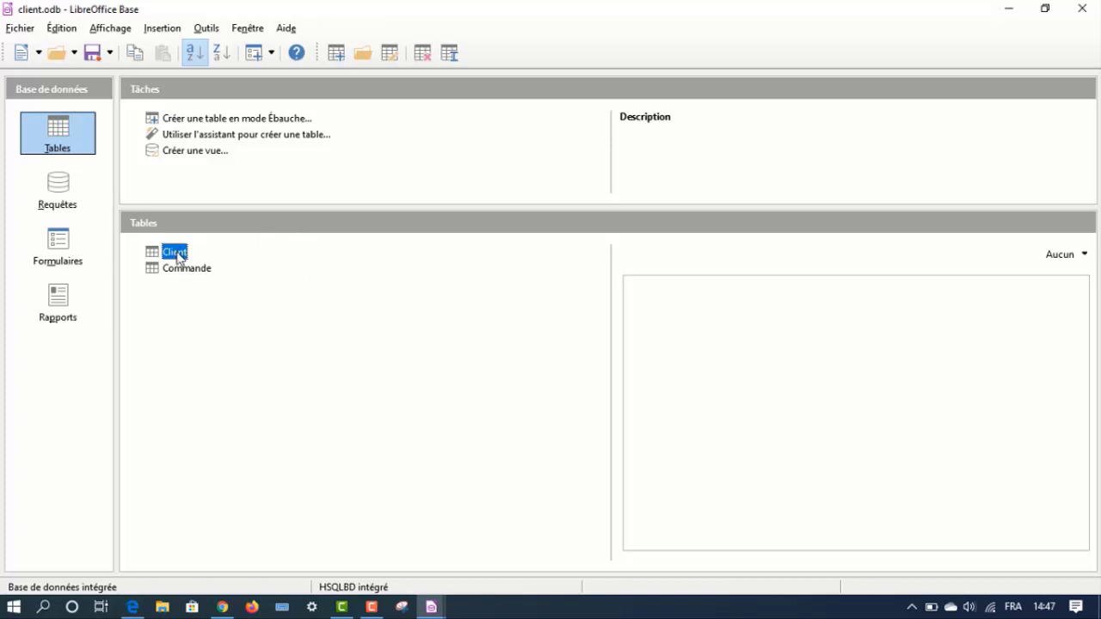
# Open the relation design and add the Client and Commande tables to it
pyautogui.click(206, 31)
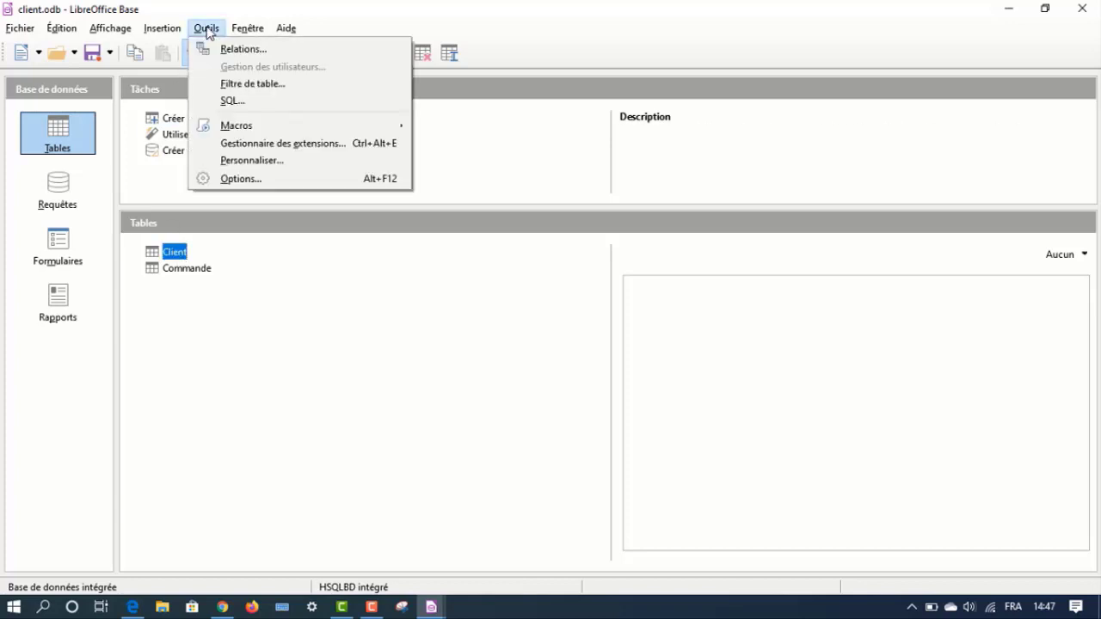
pyautogui.click(220, 47)
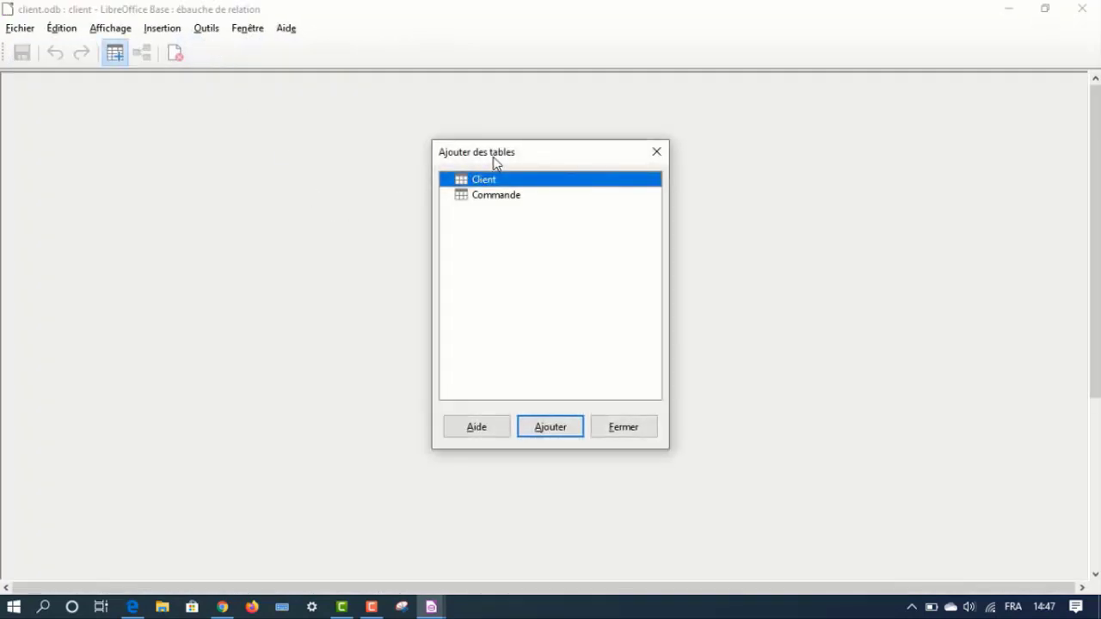
pyautogui.moveTo(494, 161); pyautogui.dragTo(464, 168)
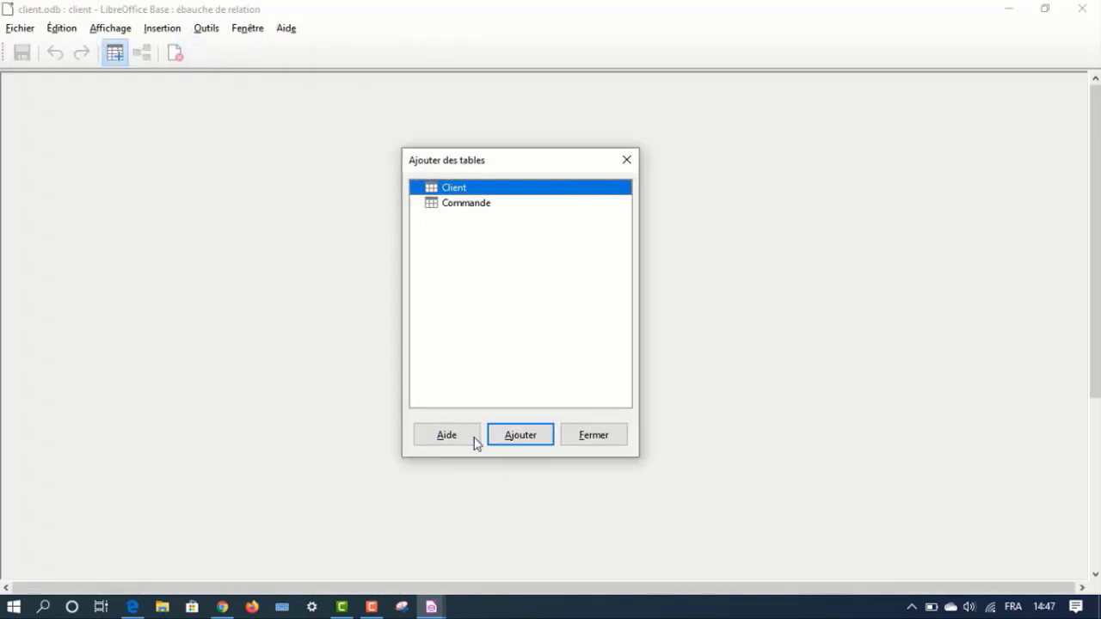
pyautogui.click(509, 437)
pyautogui.click(458, 206)
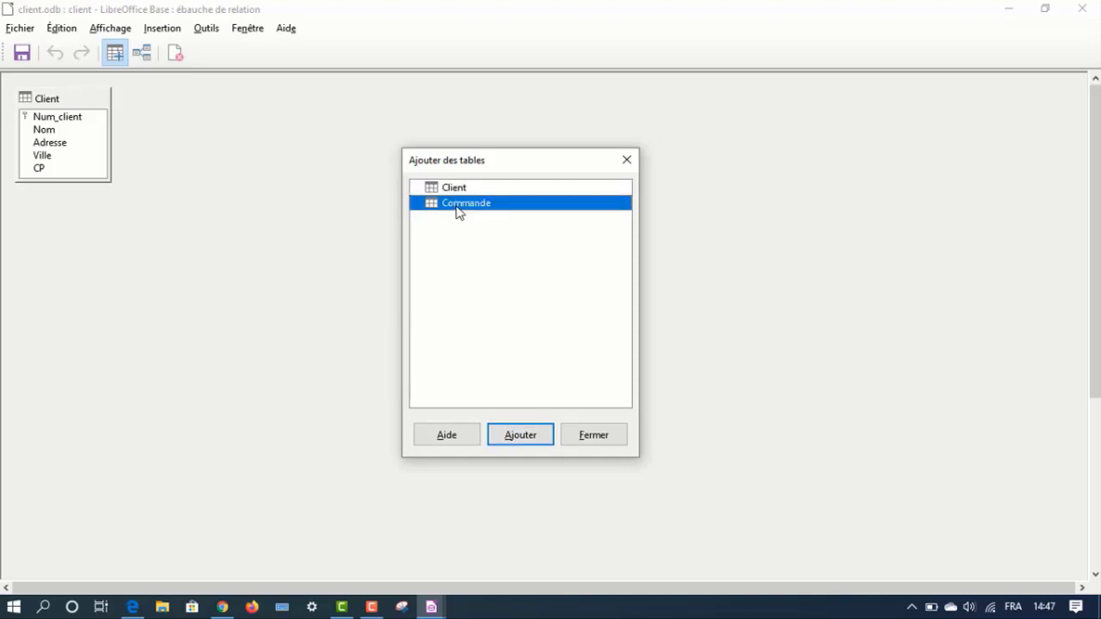
pyautogui.click(520, 436)
pyautogui.click(263, 284)
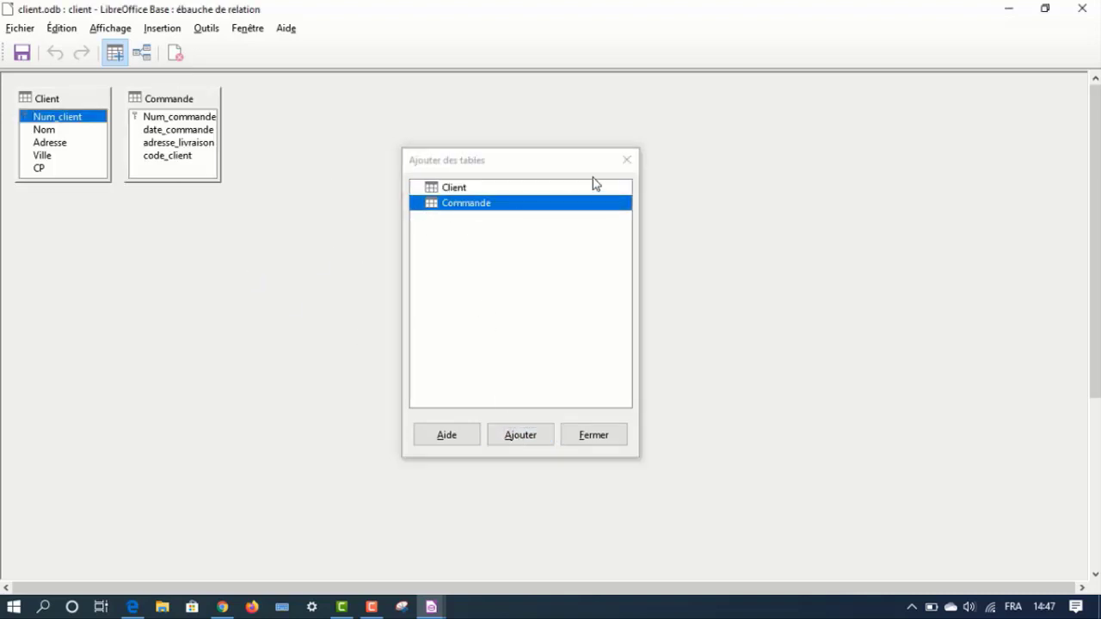
pyautogui.click(627, 160)
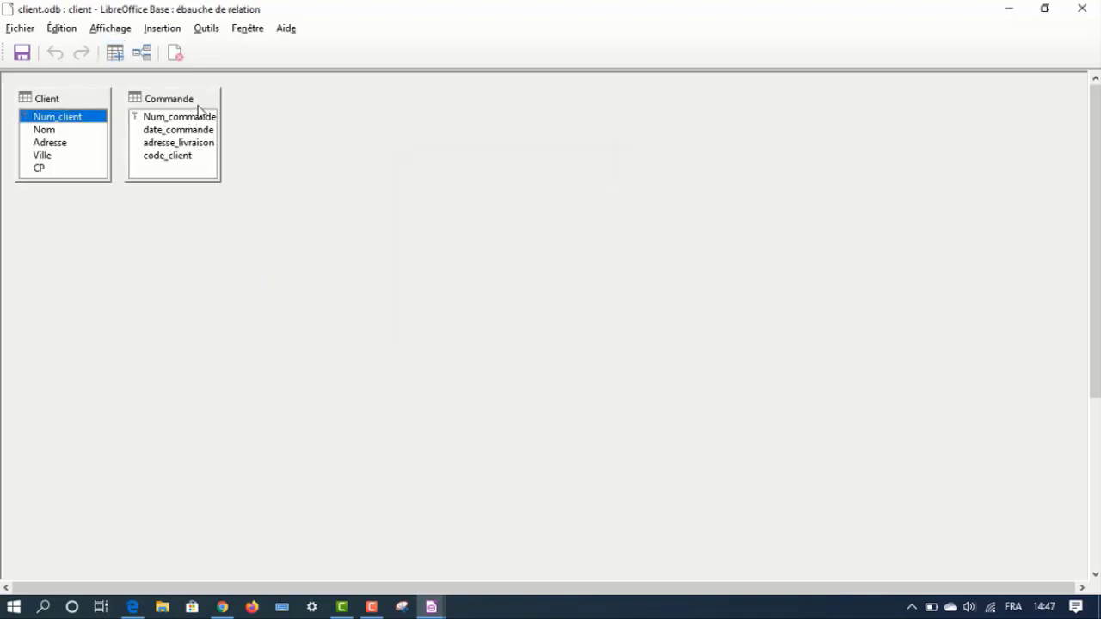
# Move the Commande table away from Client and relate Client's Num_client to Commande's code_client
pyautogui.moveTo(198, 109); pyautogui.dragTo(301, 177)
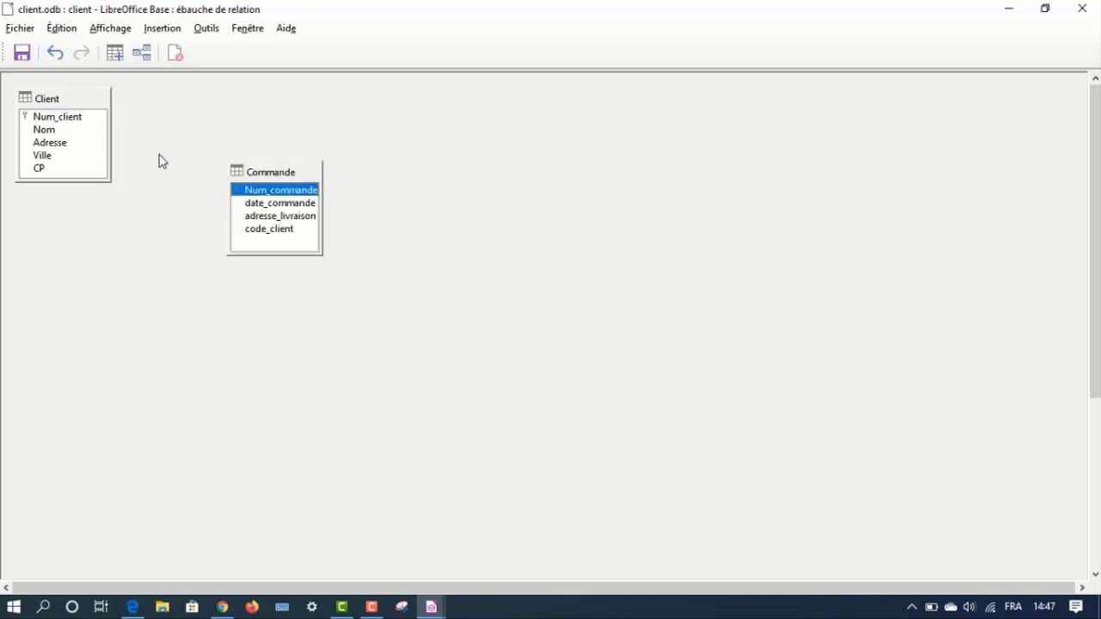
pyautogui.click(105, 118)
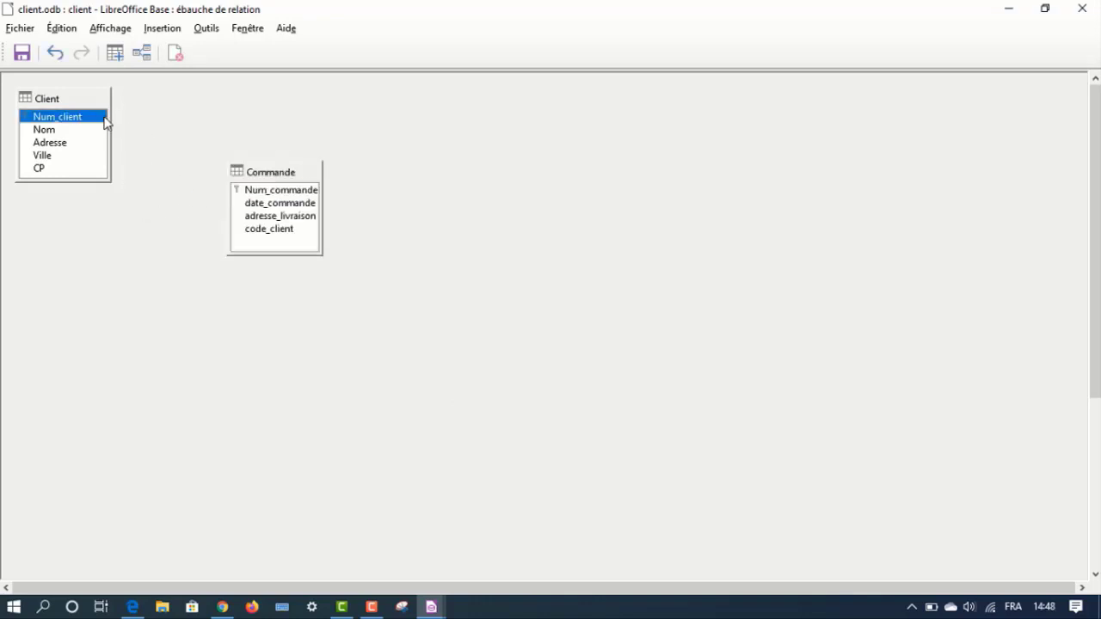
pyautogui.moveTo(102, 123); pyautogui.dragTo(258, 240)
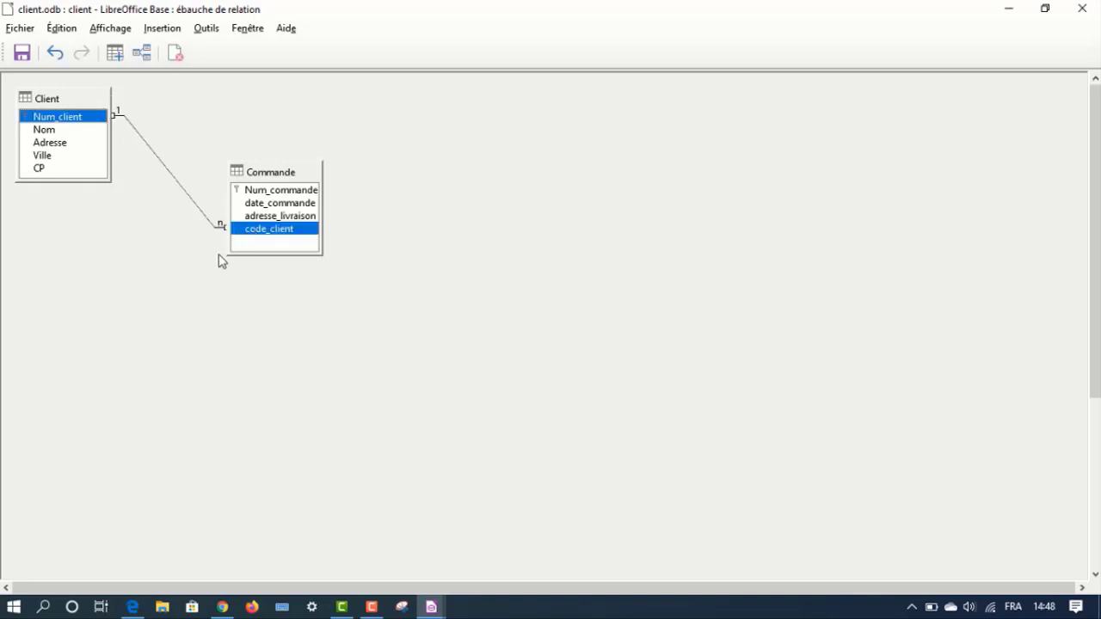